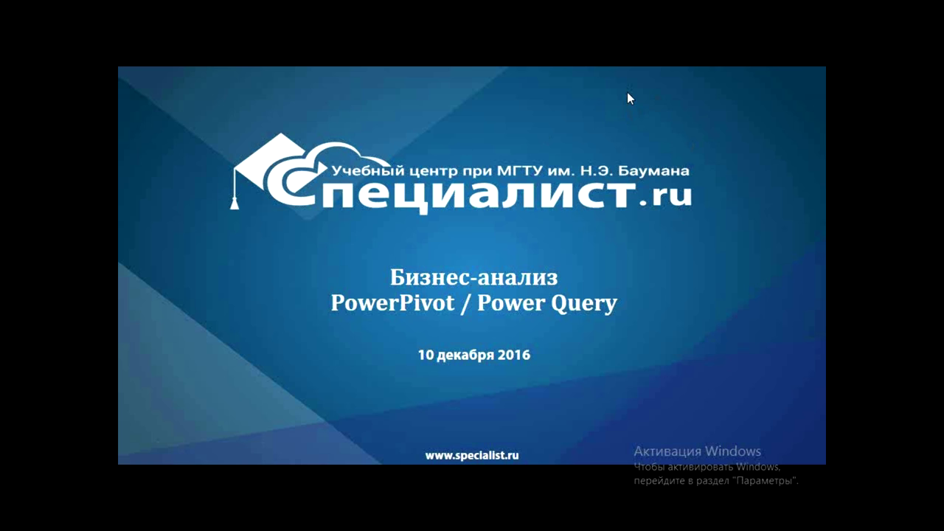
# Advance from the title slide to the ОТЧЕТ по ДАТАМ slide, then to the instructor bio slide
pyautogui.click(627, 91)
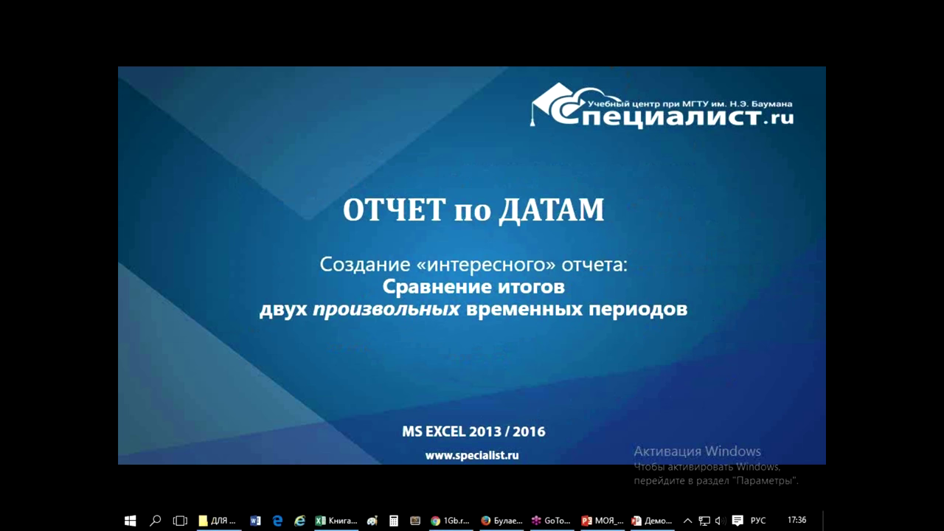
pyautogui.click(605, 352)
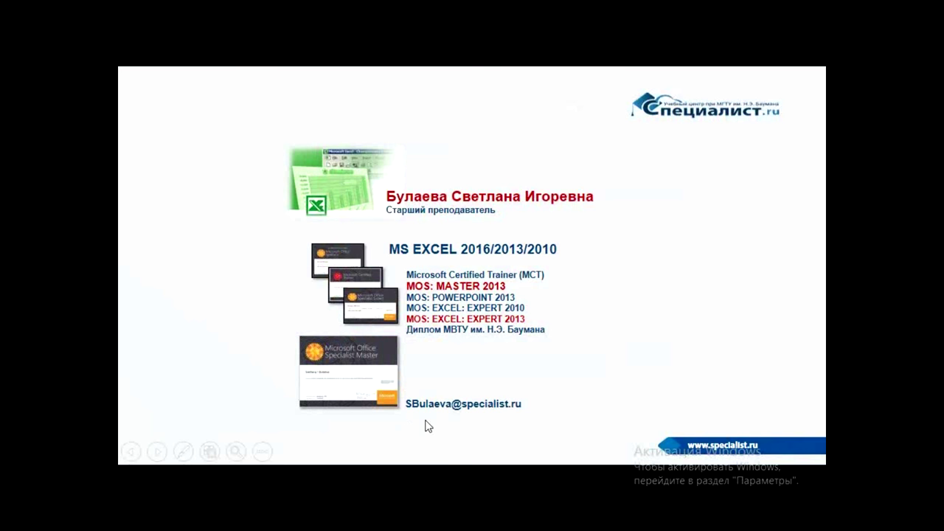
# Advance to the 'Надстройки COM для Business Intelligence (BI)' slide
pyautogui.click(541, 435)
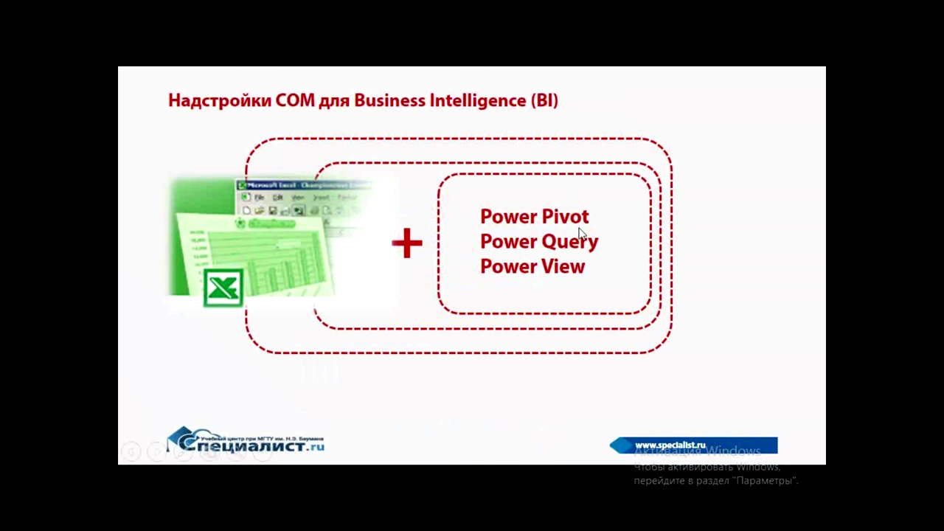
# Advance to the slide asking how to report on tens of millions of records
pyautogui.click(618, 378)
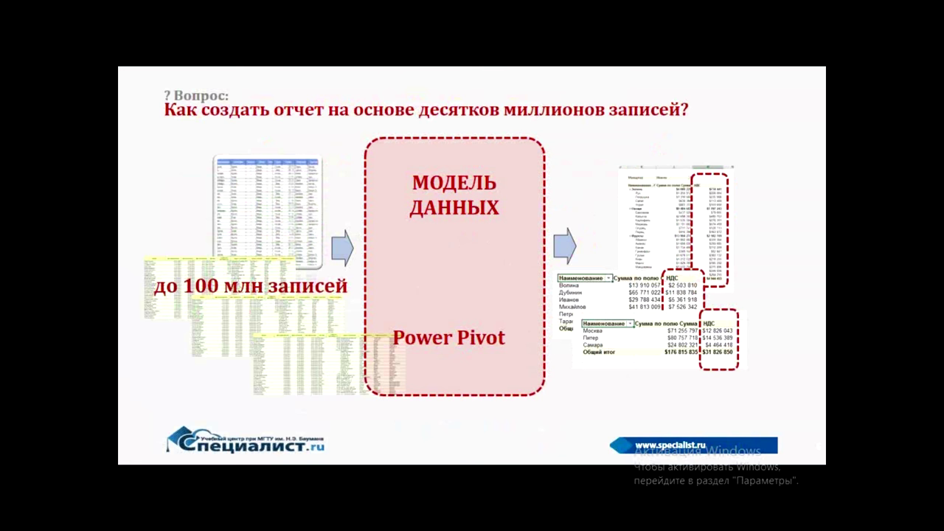
# Step through the calculated-field and many-tables question slides to Задача №1, then Задача №2
pyautogui.click(504, 241)
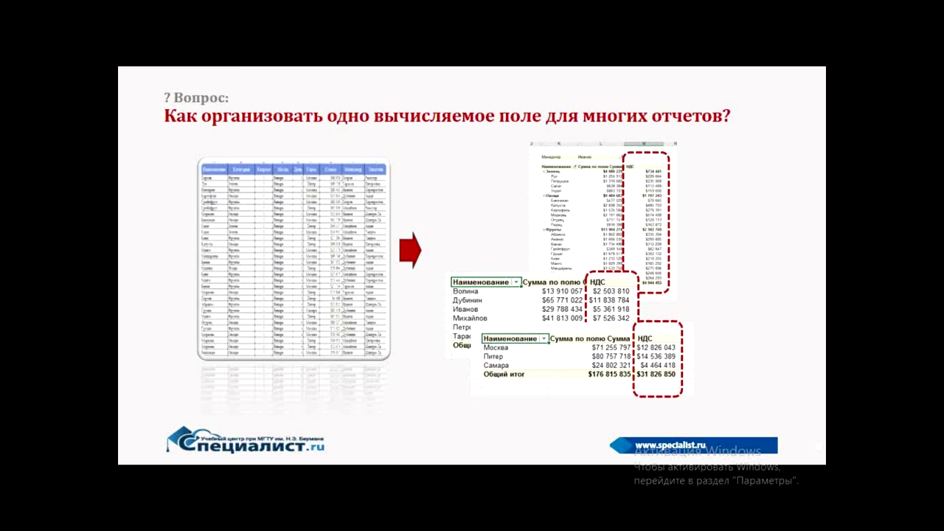
pyautogui.click(307, 250)
pyautogui.click(315, 251)
pyautogui.press('Right')
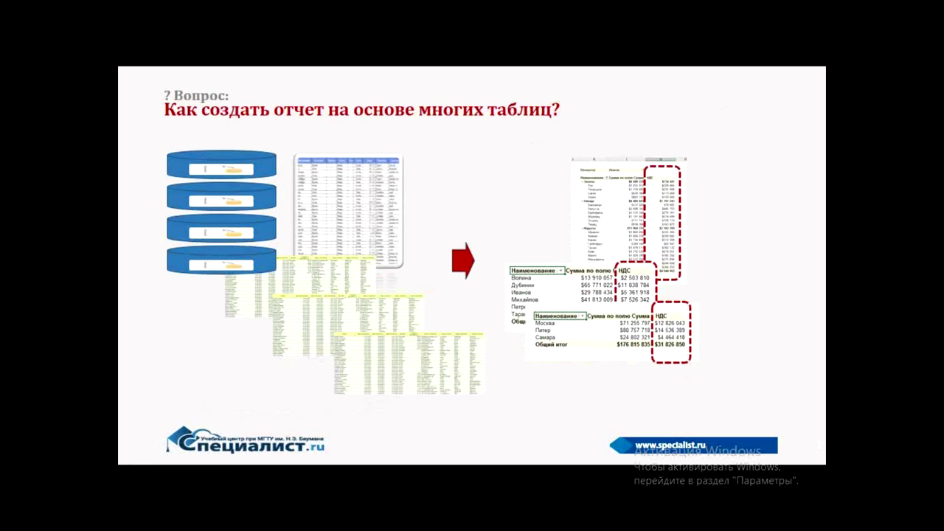
pyautogui.press('Right')
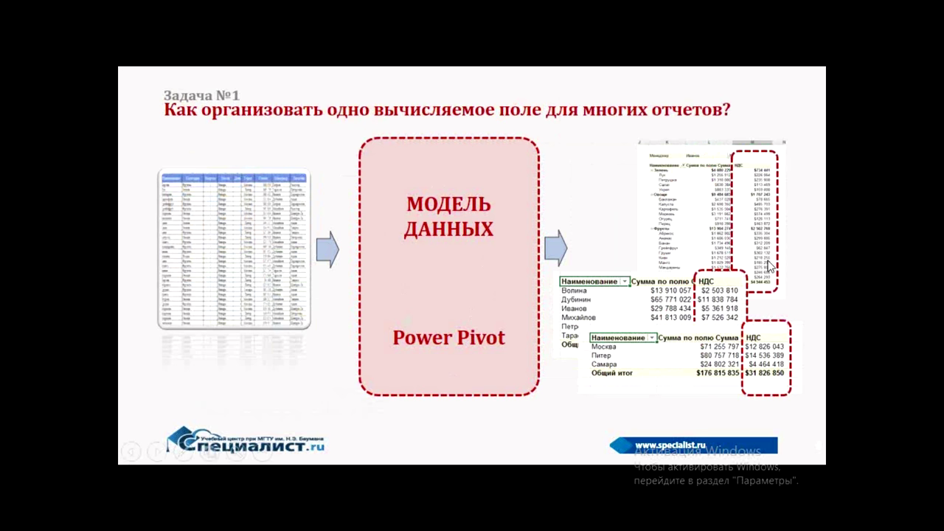
pyautogui.click(731, 346)
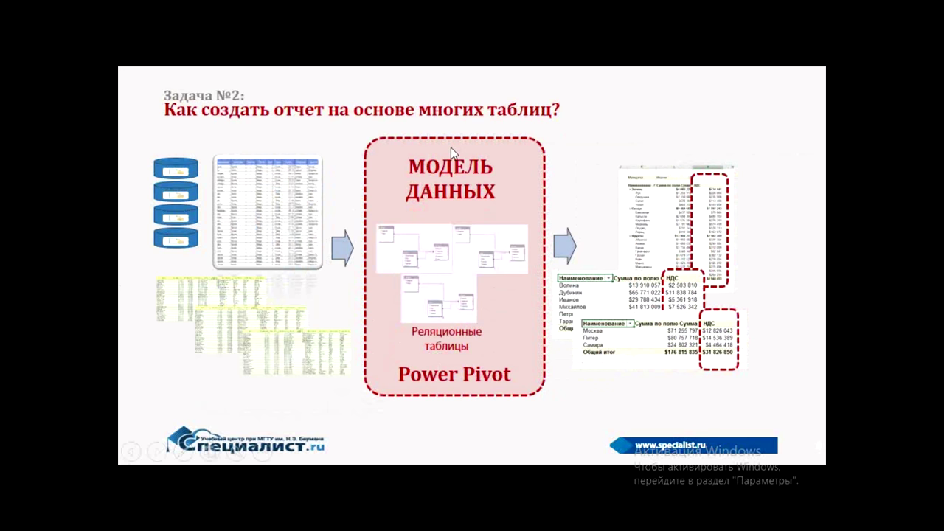
# Advance from Задача №2 to the '? Вопрос: Много таблиц?' slide
pyautogui.click(568, 416)
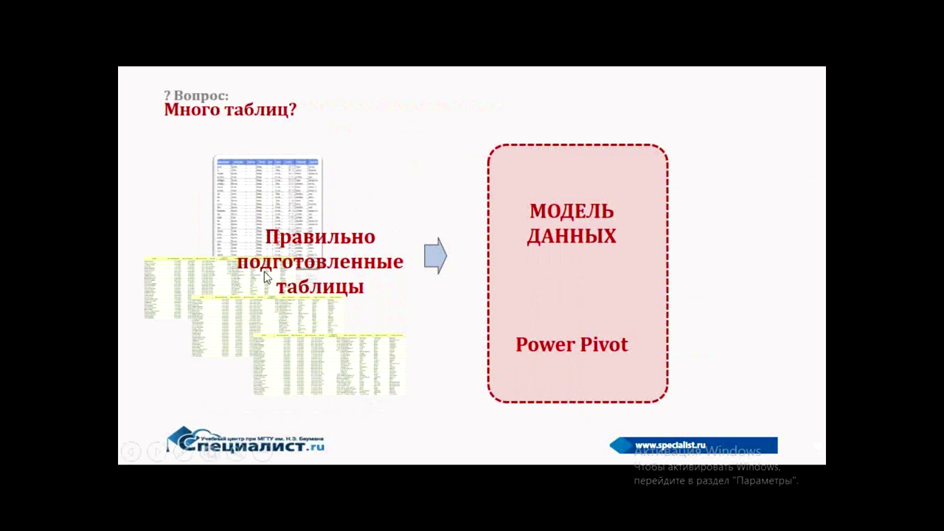
# Advance past the «Кривые таблицы»? and data-gluing slides to 'Задача: Объединение таблиц'
pyautogui.click(606, 377)
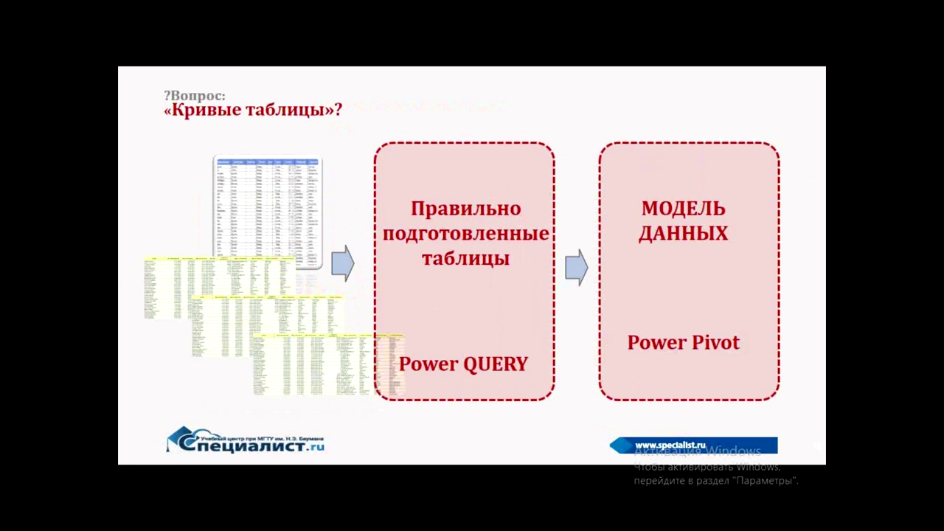
pyautogui.press('Right')
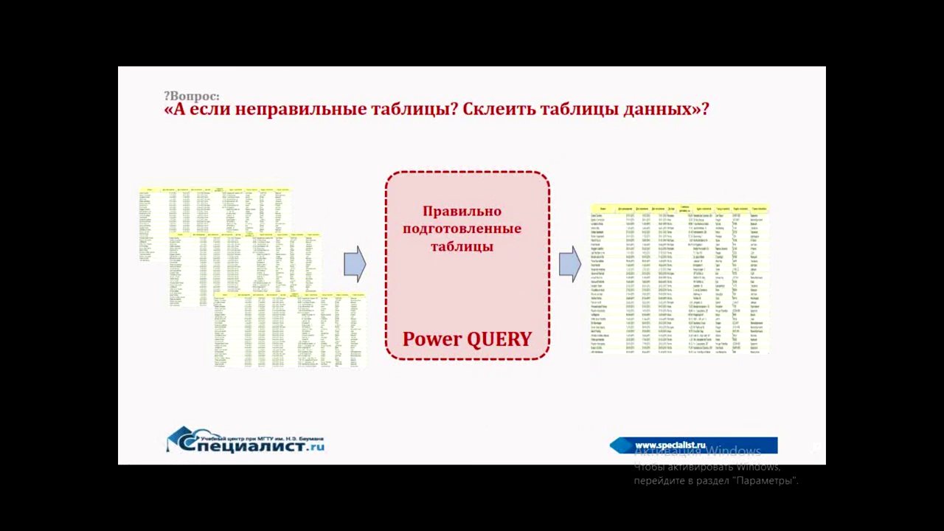
pyautogui.press('Right')
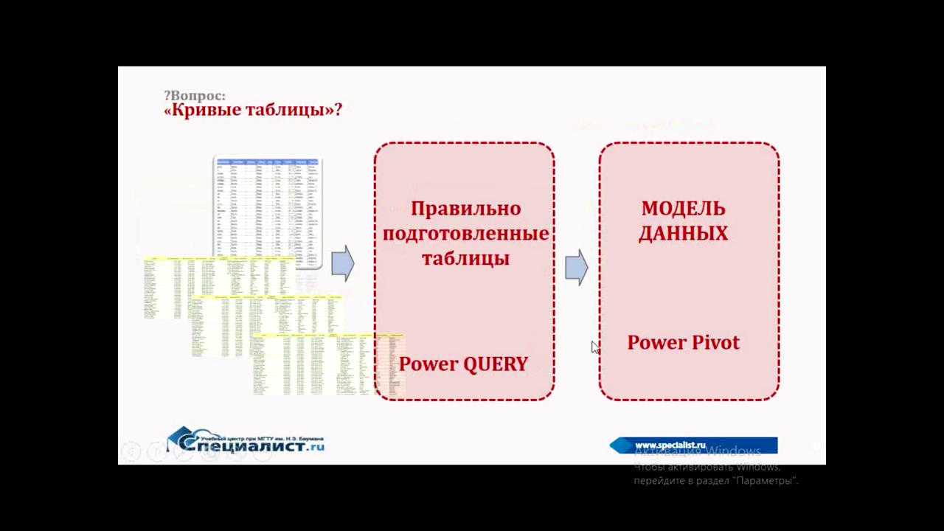
pyautogui.click(506, 380)
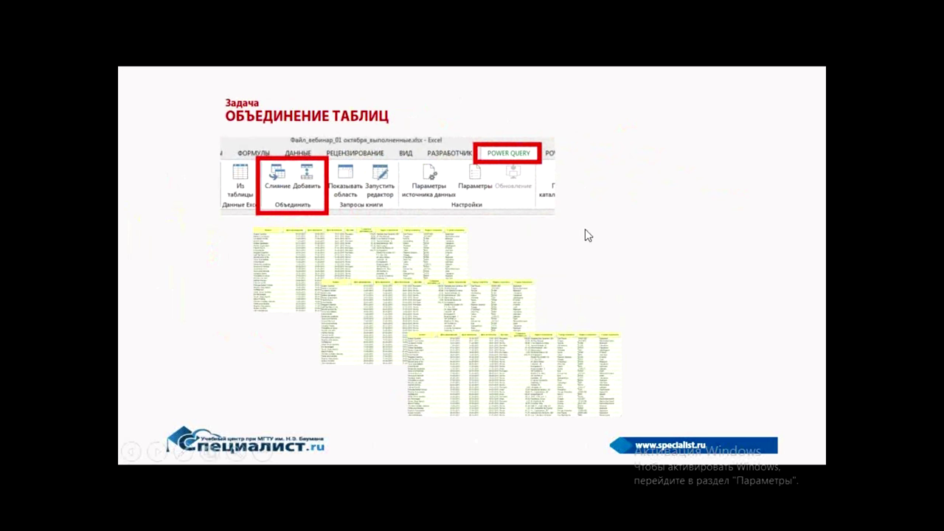
# Review the Power Query warning slide, then advance to 'Задача: Анализ данных по датам'
pyautogui.click(669, 297)
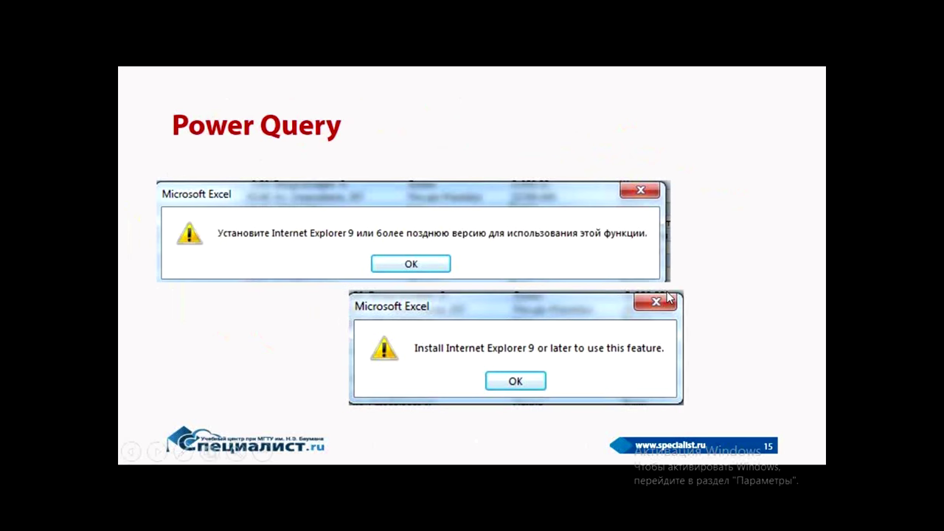
pyautogui.press('Left')
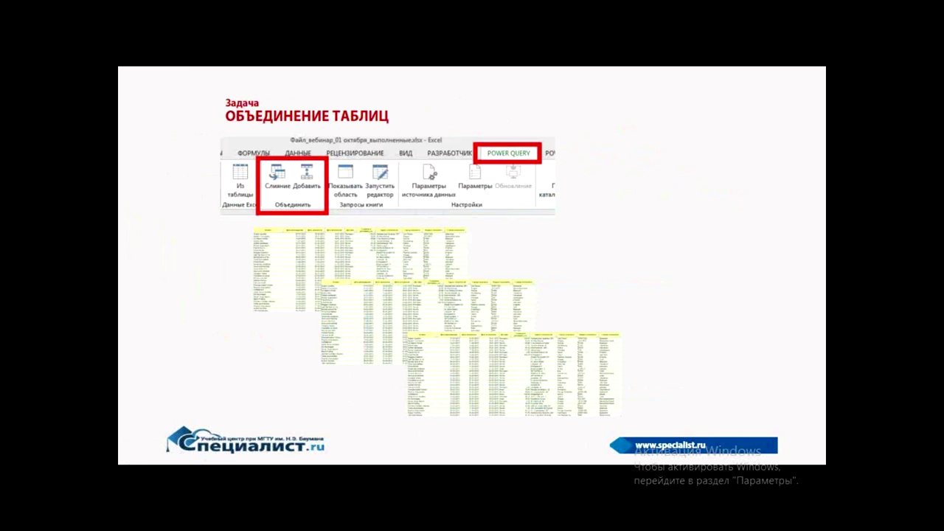
pyautogui.press('Right')
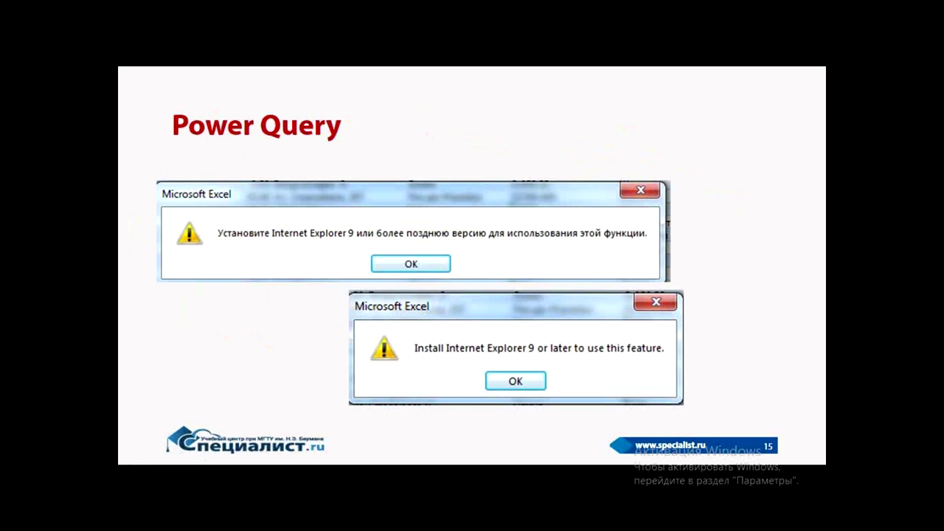
pyautogui.click(542, 112)
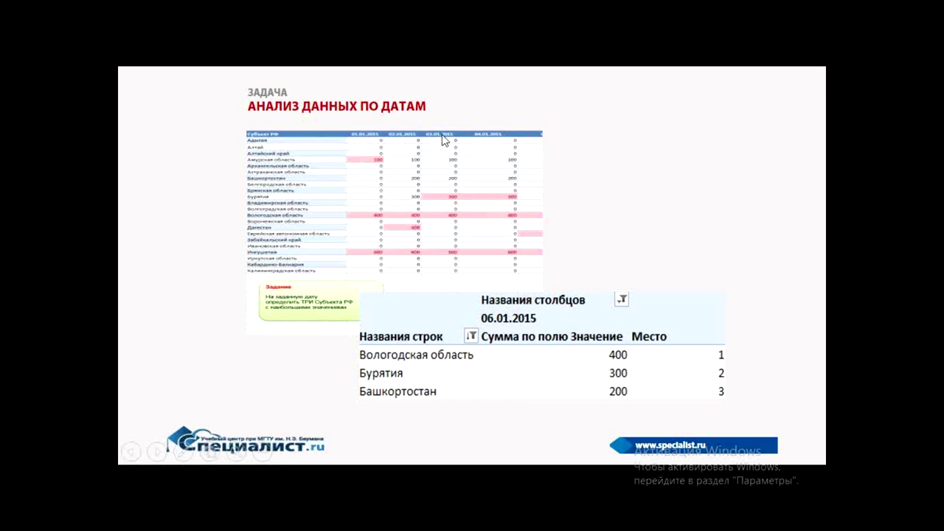
# Advance past the webinar link slide to 'Когда НЕ стоит использовать PowerPivot'
pyautogui.click(606, 202)
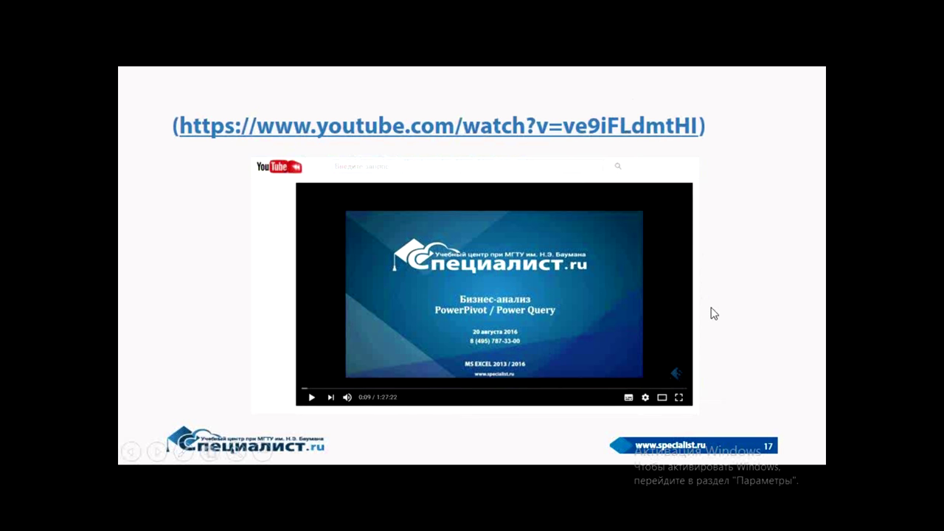
pyautogui.click(739, 355)
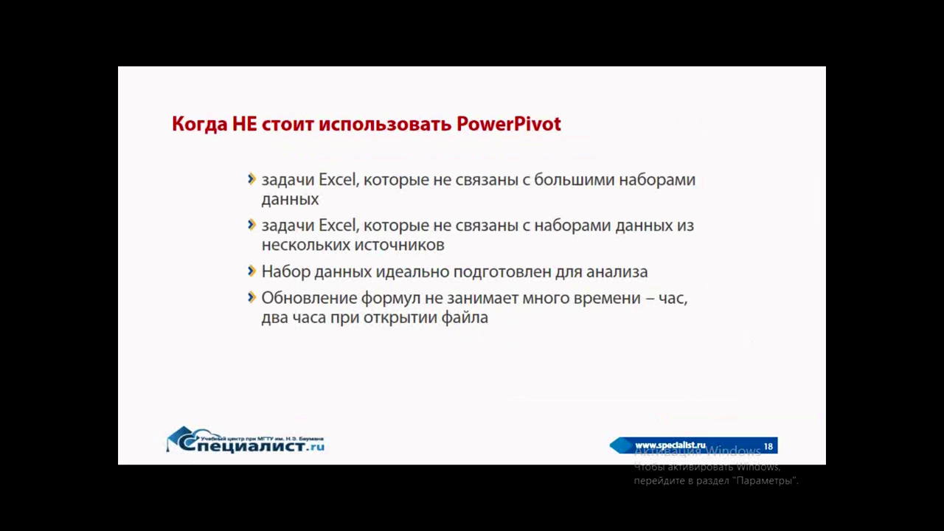
# Advance to the ОТЧЕТ по ДАТАМ title slide and open the 'ДЛЯ меня семинар 10 дек 2016' folder
pyautogui.click(539, 347)
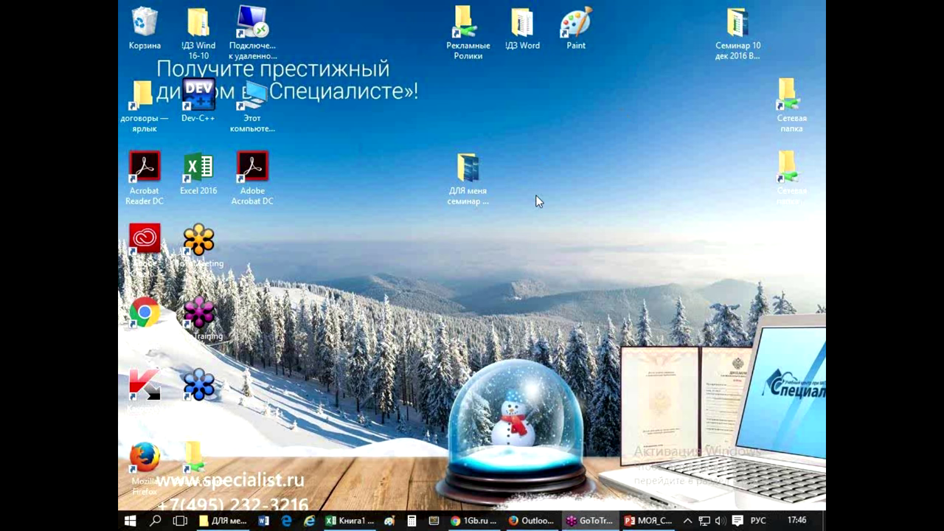
pyautogui.doubleClick(470, 170)
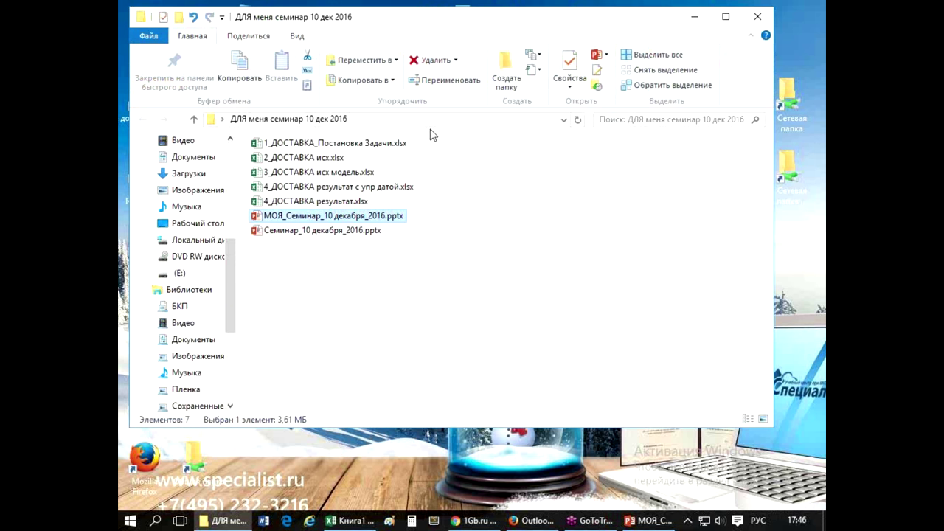
# Open the workbook 4_ДОСТАВКА результат.xlsx in Excel
pyautogui.doubleClick(328, 203)
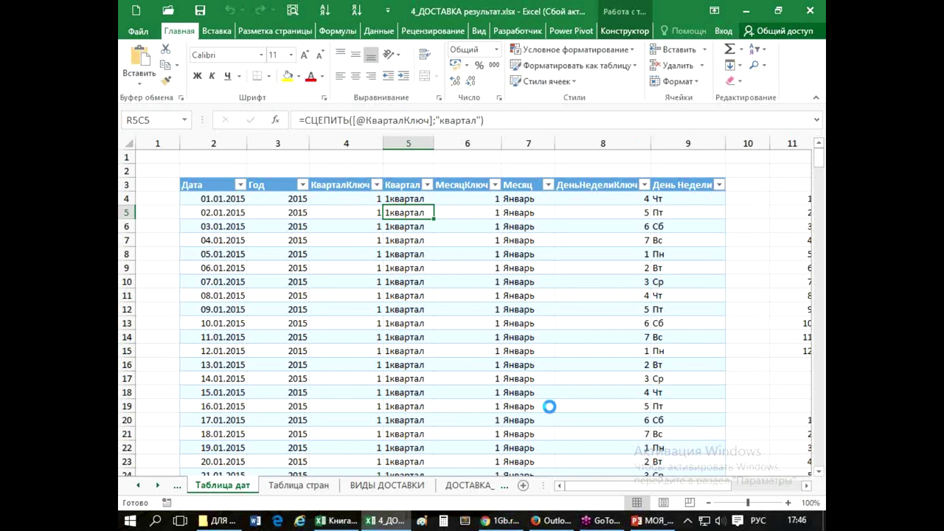
pyautogui.moveTo(550, 486); pyautogui.dragTo(808, 485)
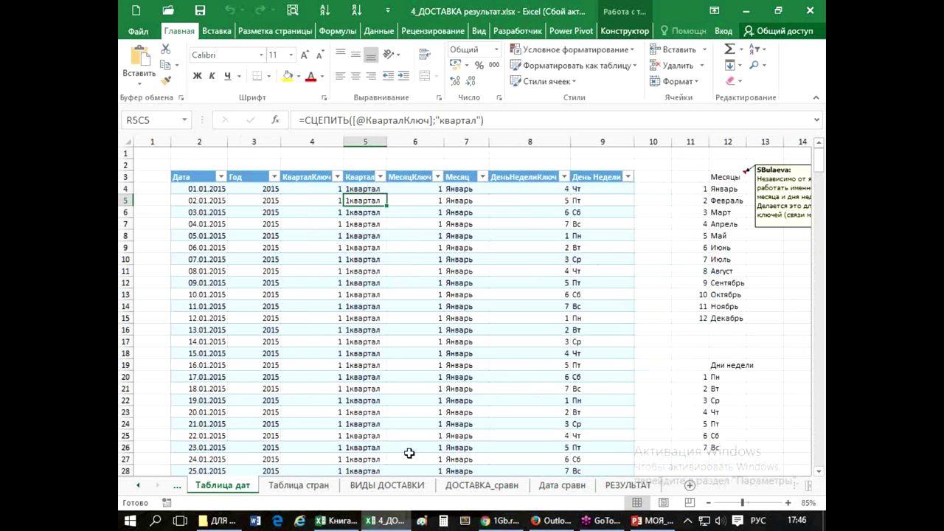
pyautogui.rightClick(141, 488)
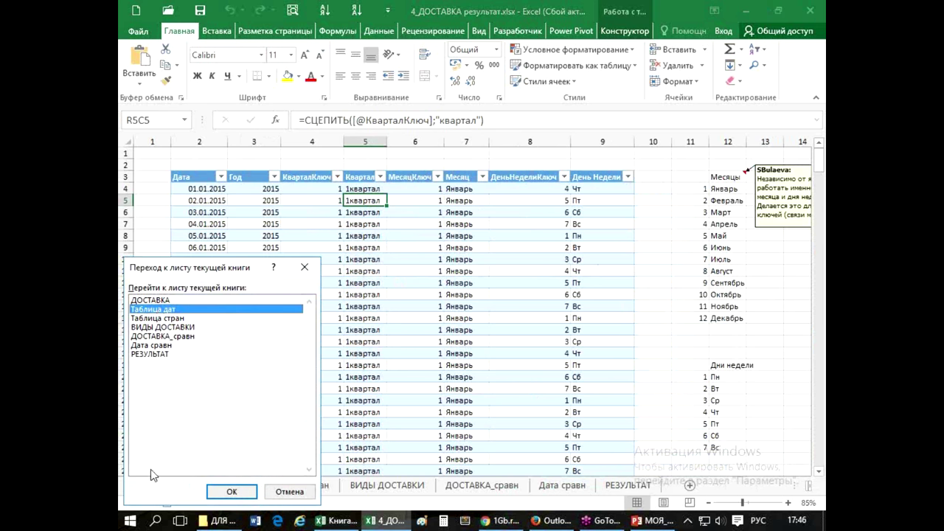
pyautogui.click(140, 356)
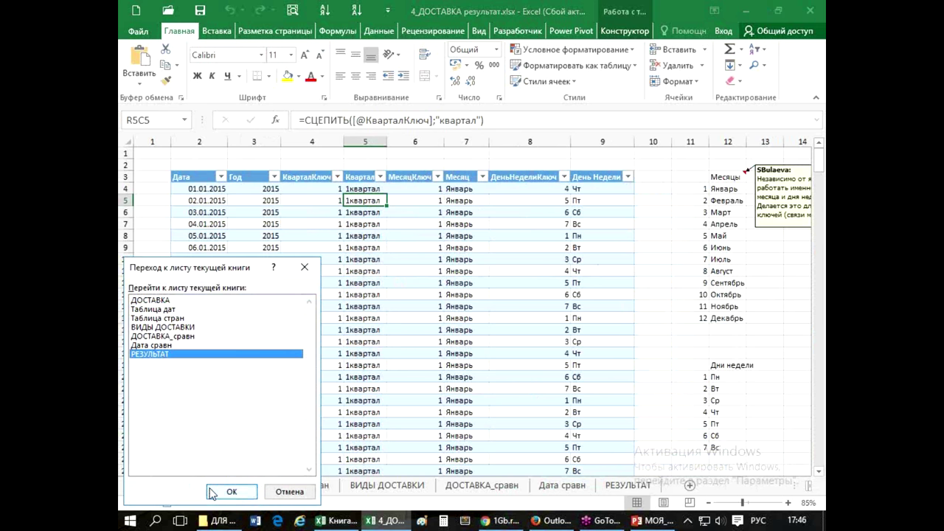
pyautogui.click(211, 492)
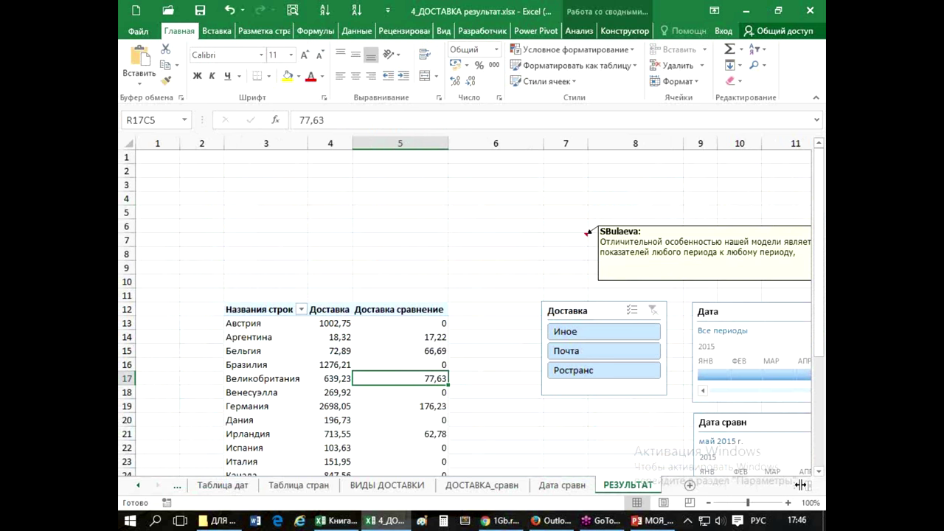
pyautogui.scroll(-1, 612, 446)
pyautogui.scroll(-1, 590, 441)
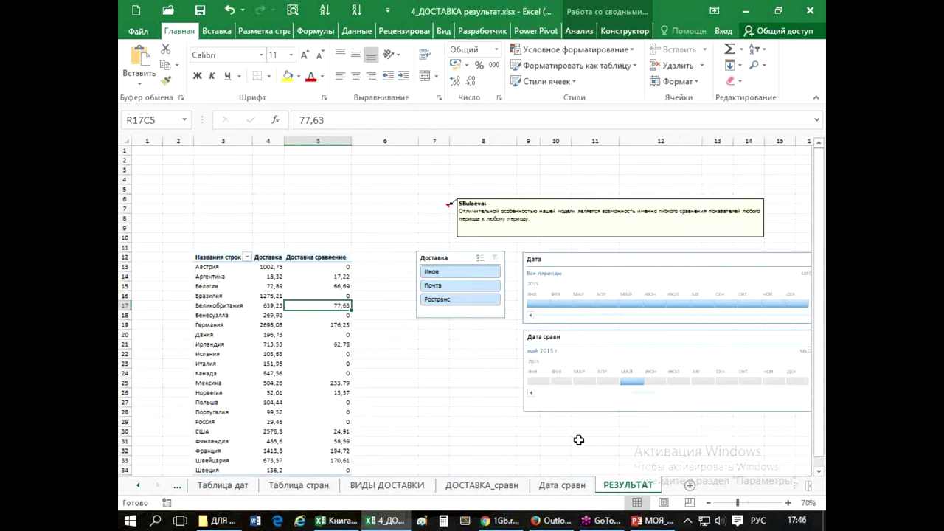
pyautogui.scroll(-1, 578, 440)
pyautogui.scroll(1, 551, 435)
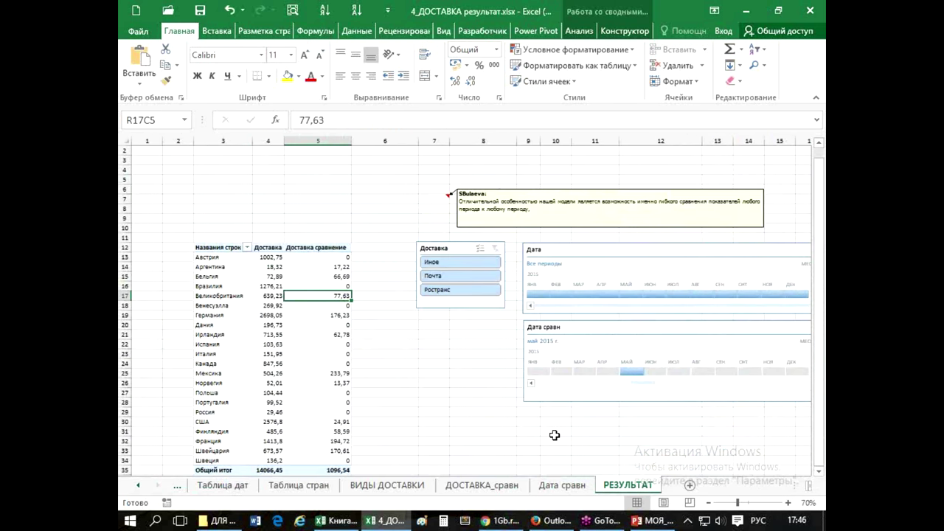
pyautogui.scroll(-1, 596, 434)
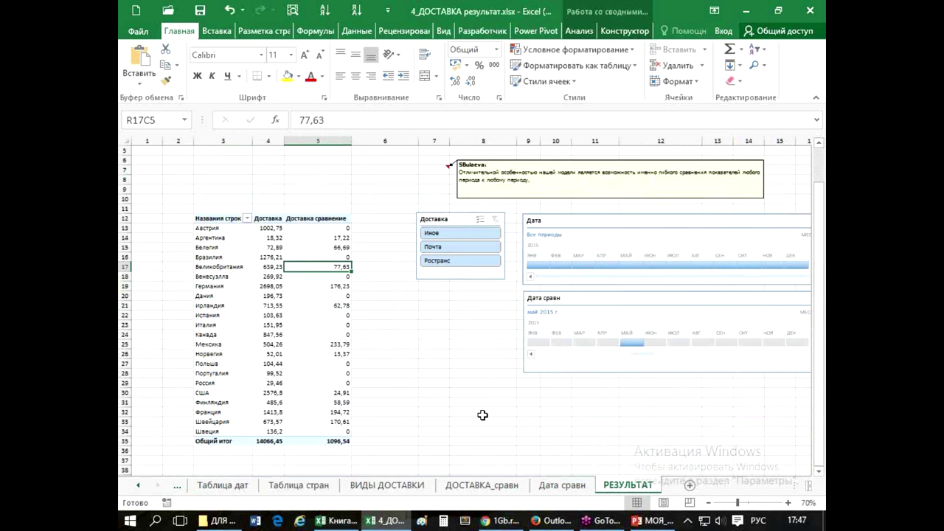
pyautogui.scroll(-1, 483, 416)
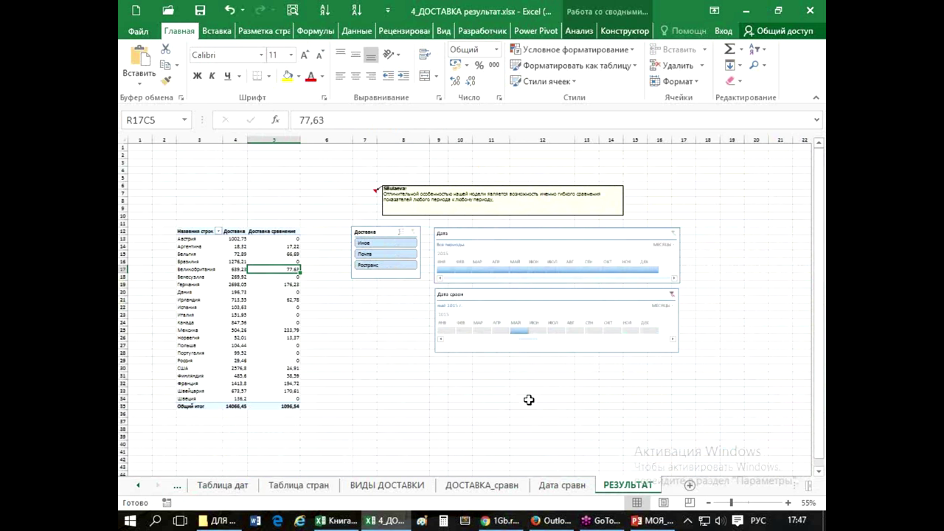
pyautogui.click(201, 487)
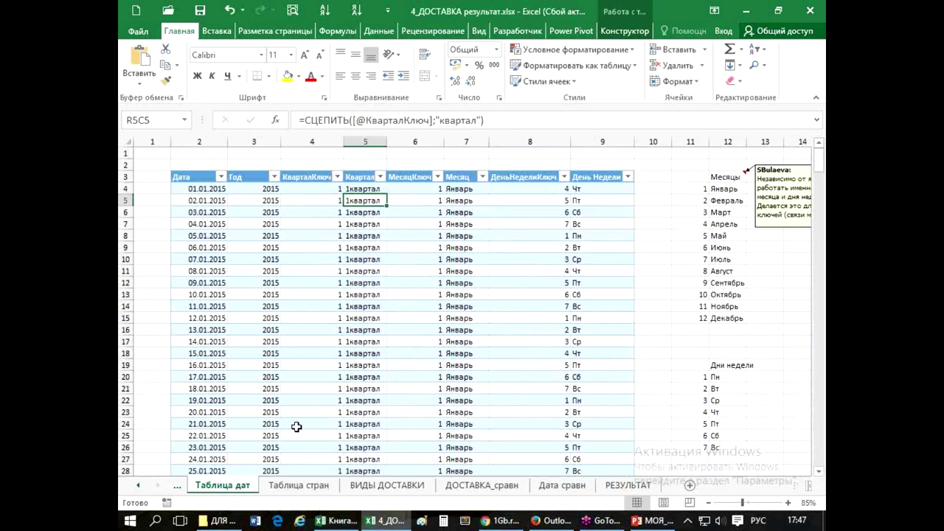
# Review the Таблица стран and ДОСТАВКА sheets, then go back to the РЕЗУЛЬТАТ pivot sheet
pyautogui.click(295, 486)
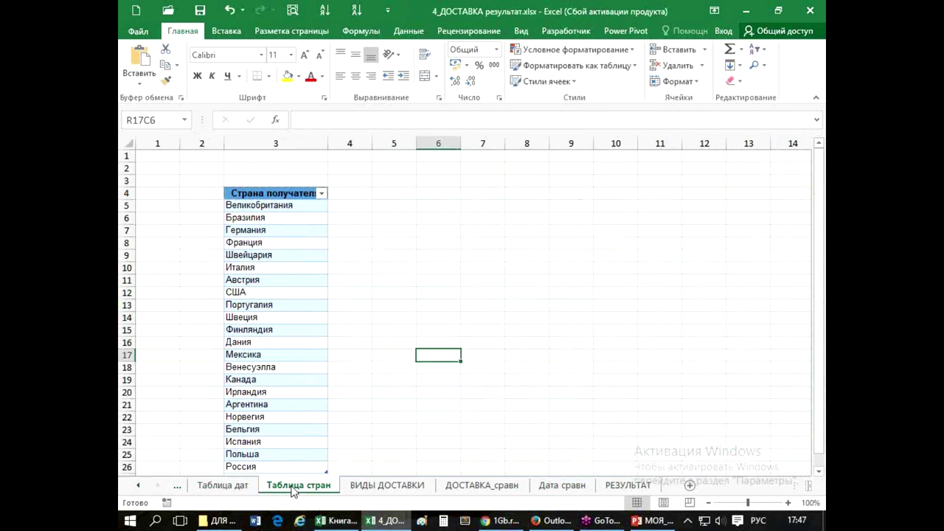
pyautogui.click(139, 486)
pyautogui.click(218, 485)
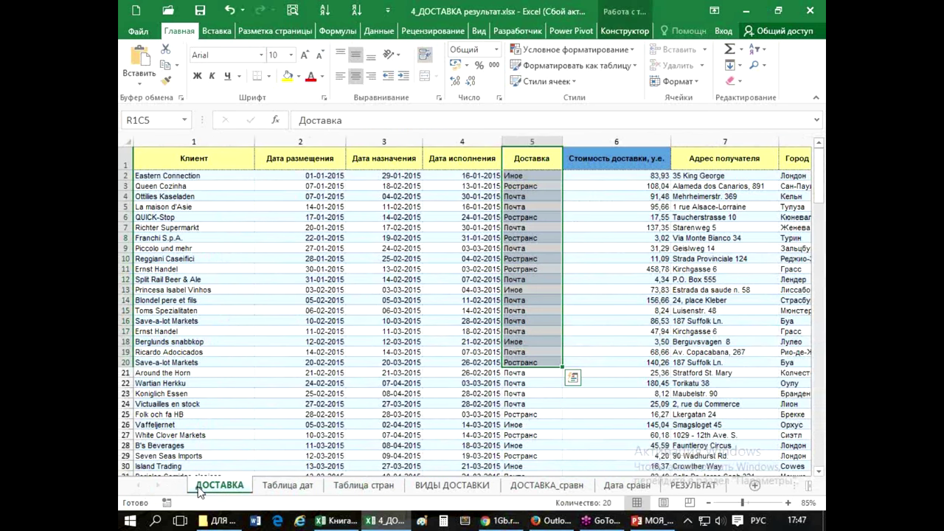
pyautogui.click(633, 415)
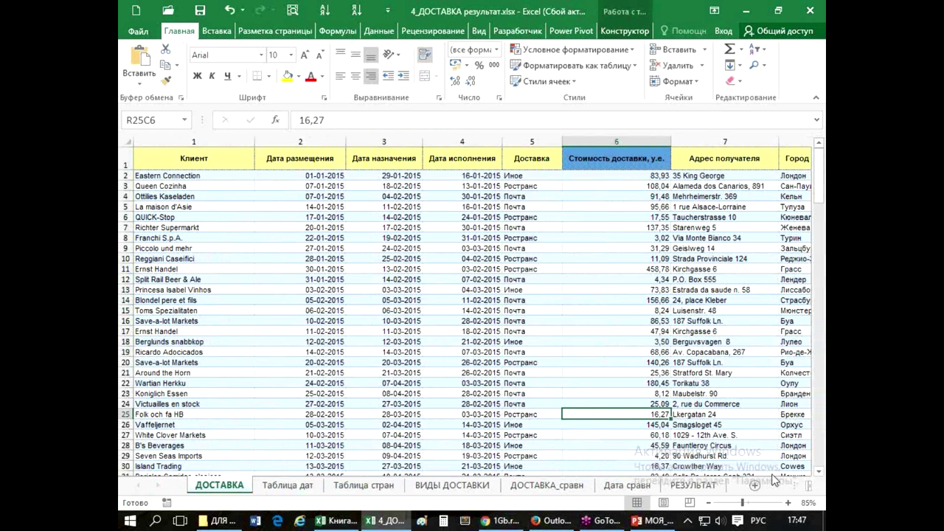
pyautogui.click(693, 486)
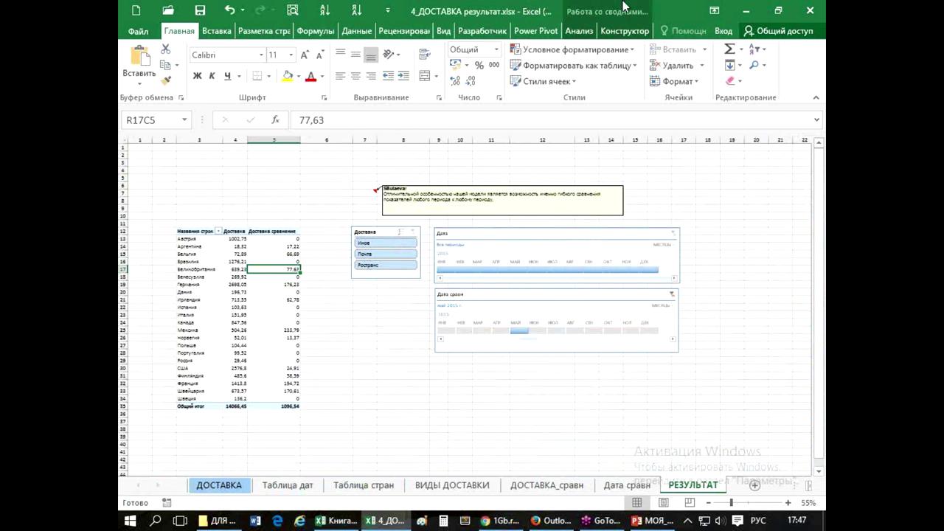
# Filter the Дата timeline to March 2015 and widen the pivot's Доставка column
pyautogui.click(579, 31)
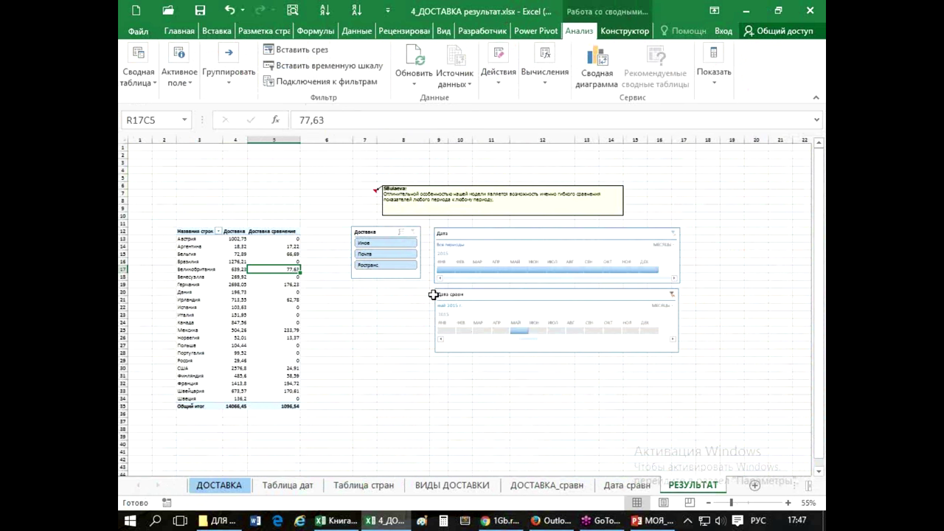
pyautogui.click(483, 271)
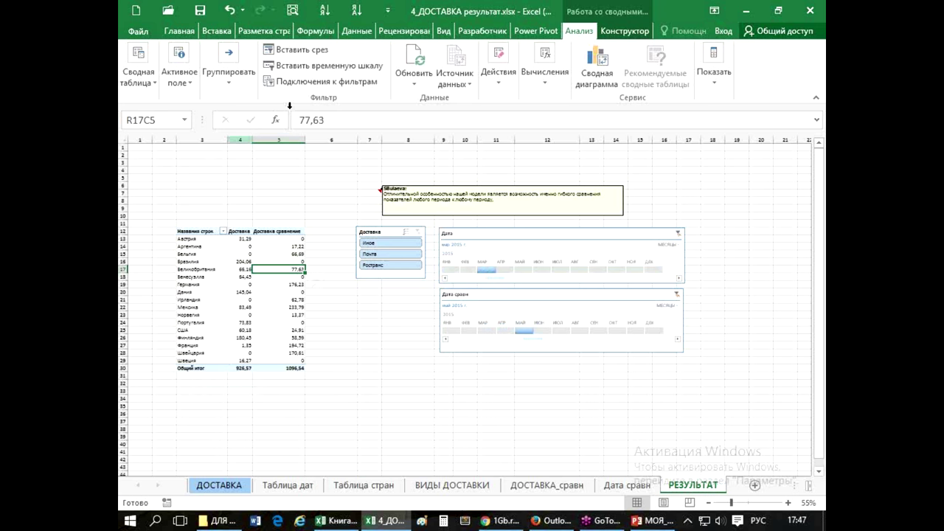
pyautogui.moveTo(252, 139); pyautogui.dragTo(269, 136)
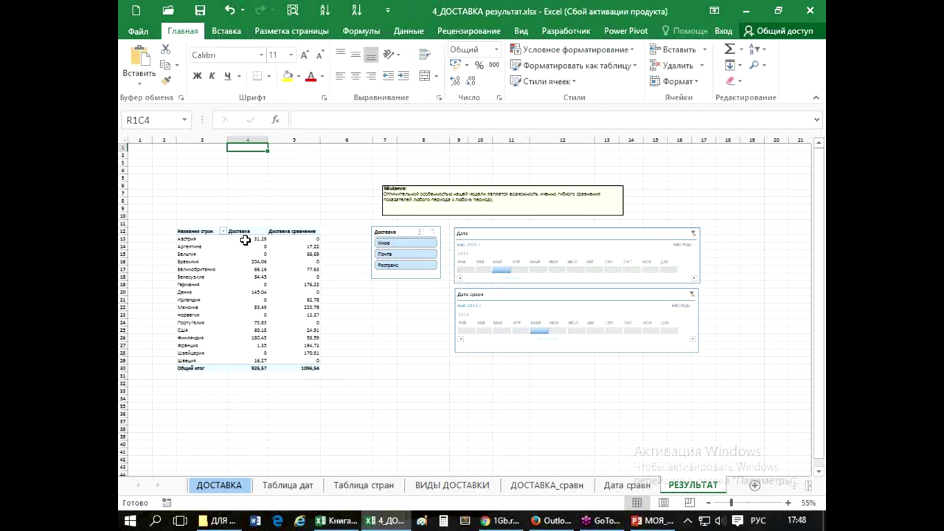
# Set the Дата сравн timeline to August 2015, comparing the 926,57 and 1364,41 sums
pyautogui.moveTo(247, 239); pyautogui.dragTo(246, 362)
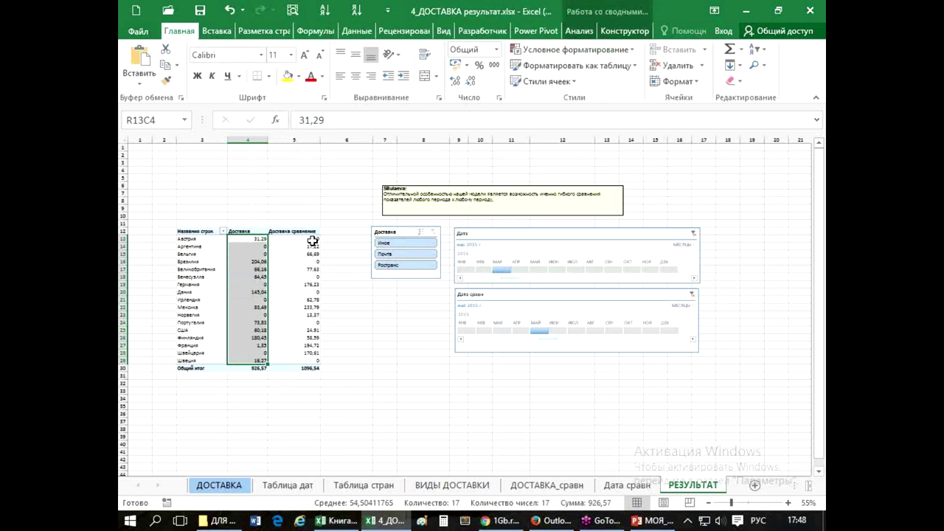
pyautogui.click(594, 330)
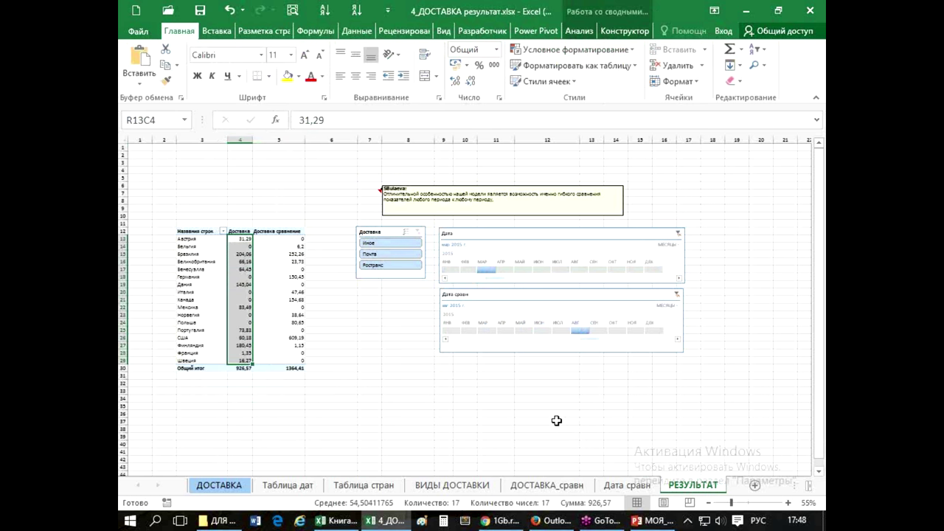
pyautogui.moveTo(291, 239); pyautogui.dragTo(292, 363)
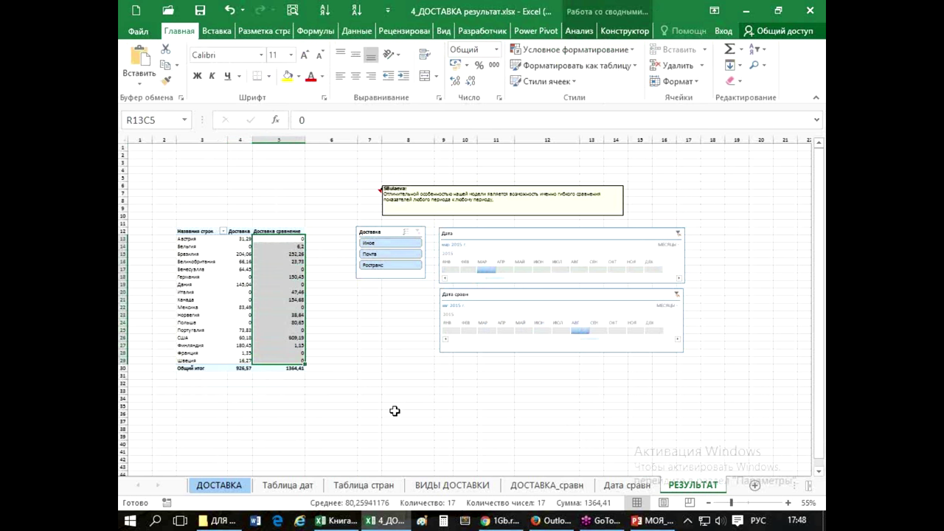
pyautogui.press('Left')
pyautogui.press('Down')
pyautogui.press('Down')
pyautogui.press('Down')
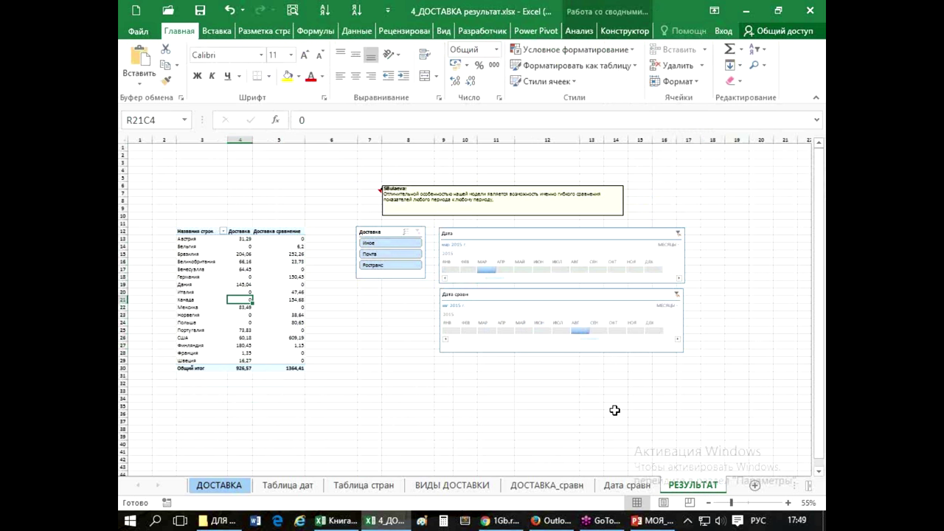
pyautogui.click(660, 407)
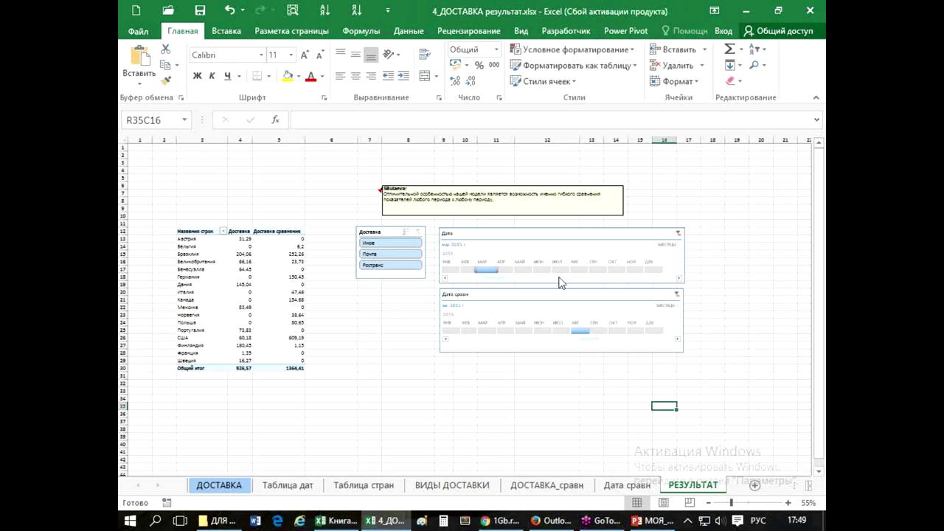
# Close the result workbook with Не сохранять, then close the empty Книга1 window
pyautogui.click(810, 10)
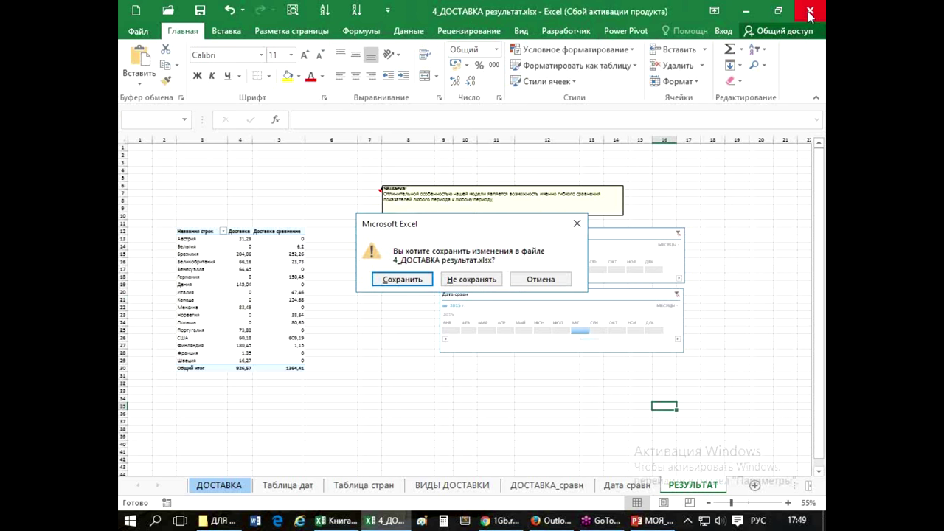
pyautogui.click(451, 281)
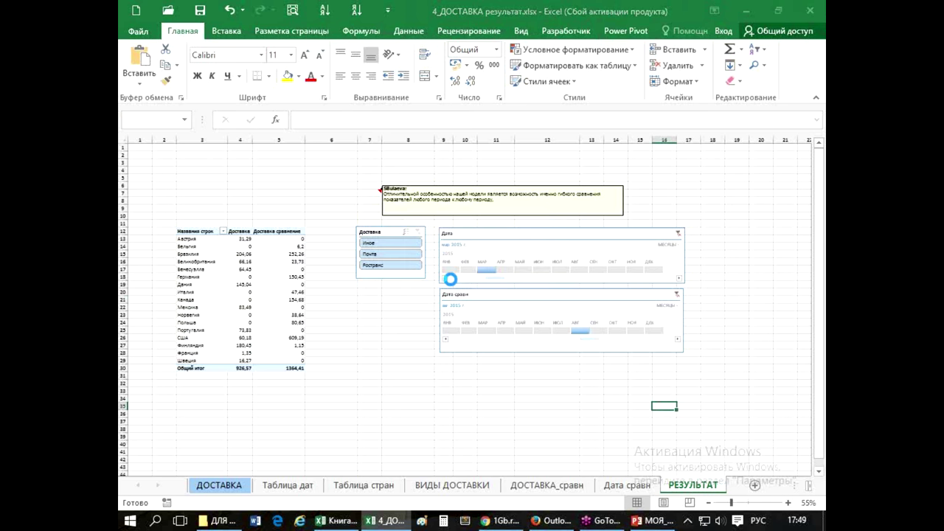
pyautogui.click(816, 13)
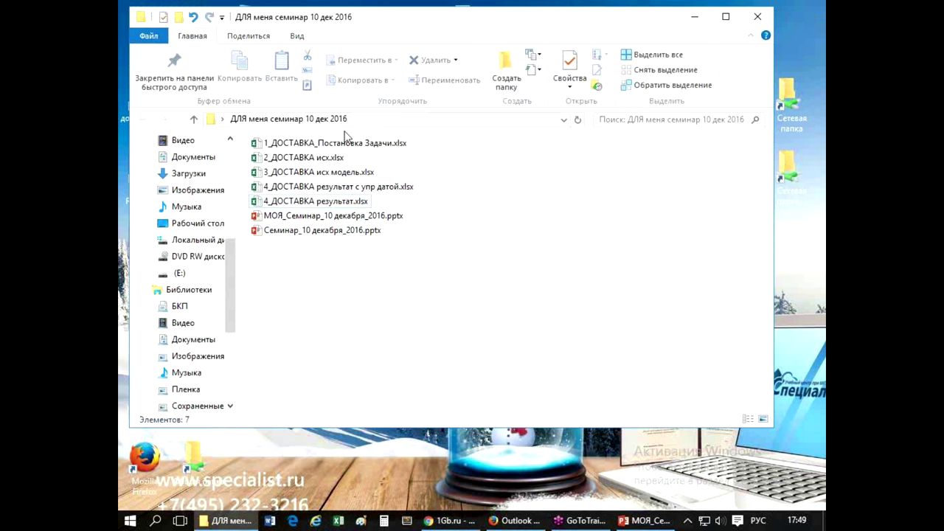
pyautogui.moveTo(334, 143)
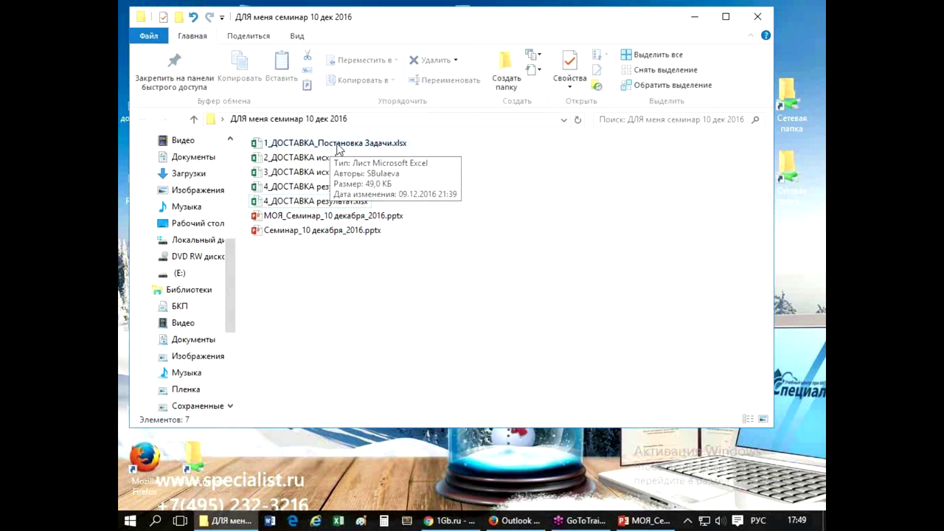
# Open 1_ДОСТАВКА_Постановка Задачи.xlsx, dismiss the activation notice and maximise the window
pyautogui.doubleClick(339, 144)
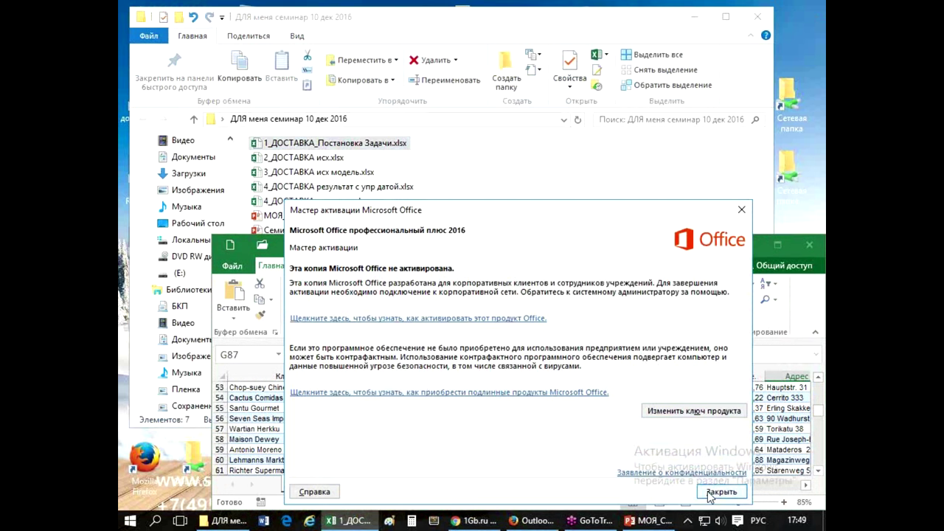
pyautogui.click(722, 492)
pyautogui.moveTo(693, 245); pyautogui.dragTo(617, 22)
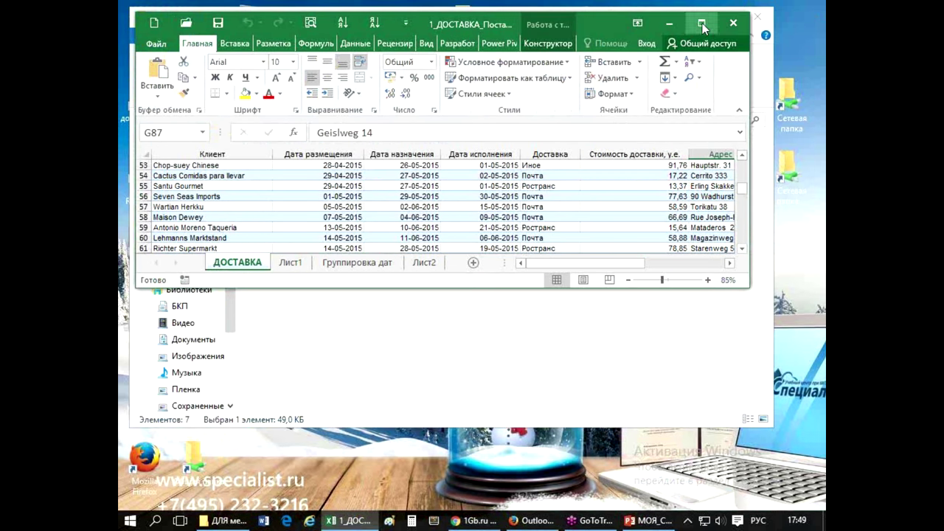
pyautogui.click(702, 23)
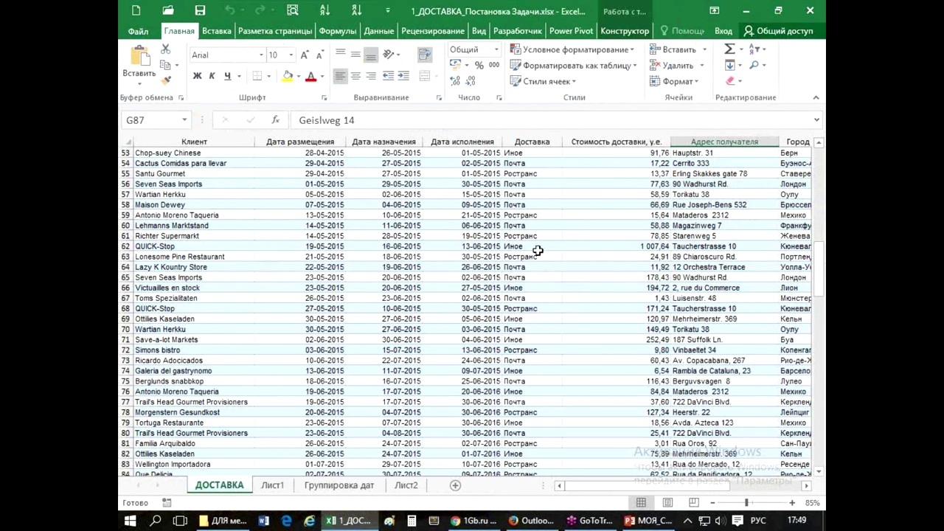
# Check the order dates at the top of the ДОСТАВКА sheet, then switch to Лист1
pyautogui.click(454, 320)
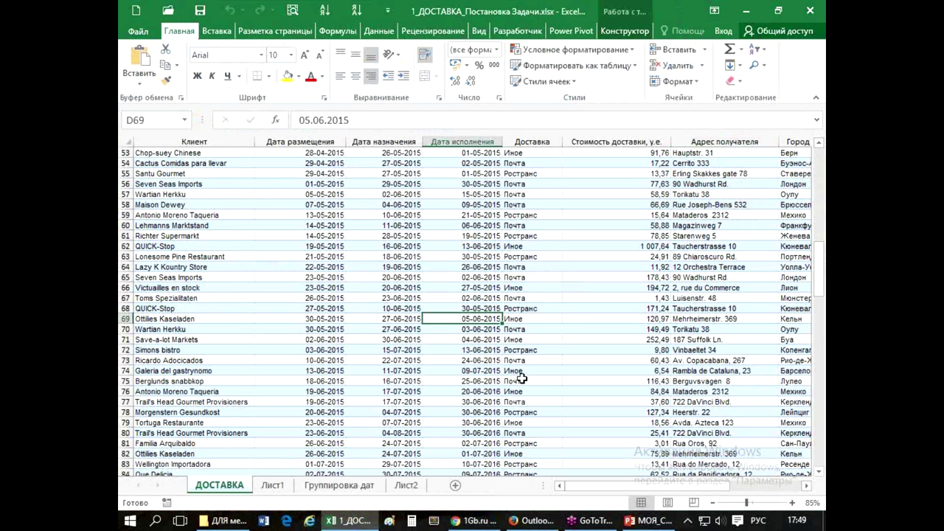
pyautogui.scroll(1, 522, 378)
pyautogui.scroll(8, 522, 378)
pyautogui.scroll(6, 521, 378)
pyautogui.scroll(2, 522, 379)
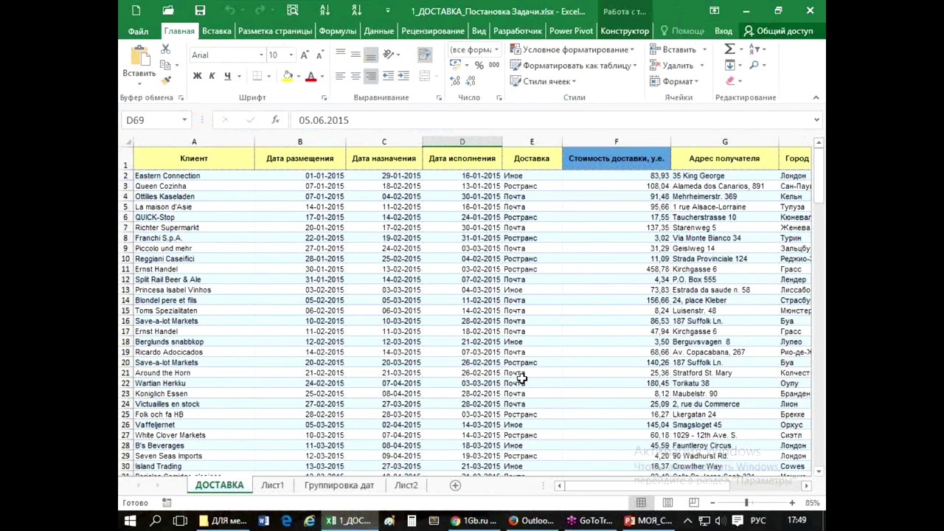
pyautogui.click(418, 281)
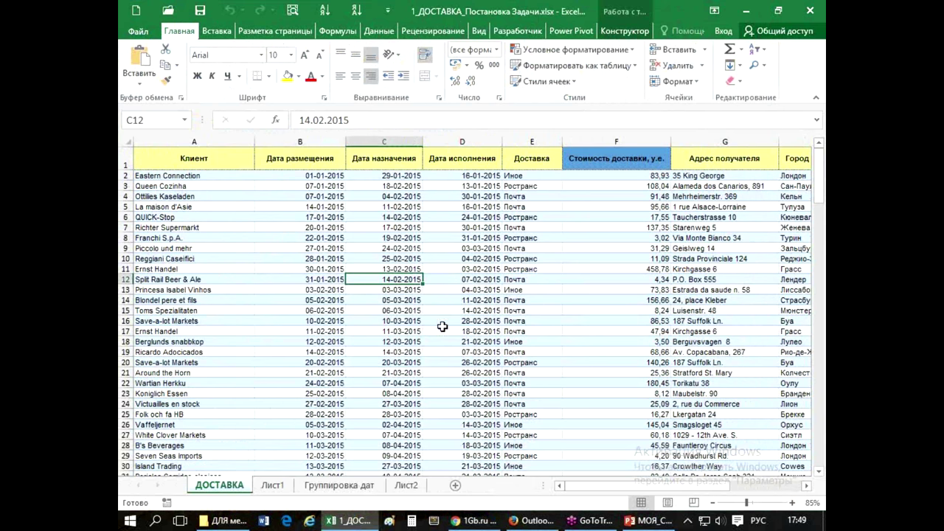
pyautogui.click(279, 487)
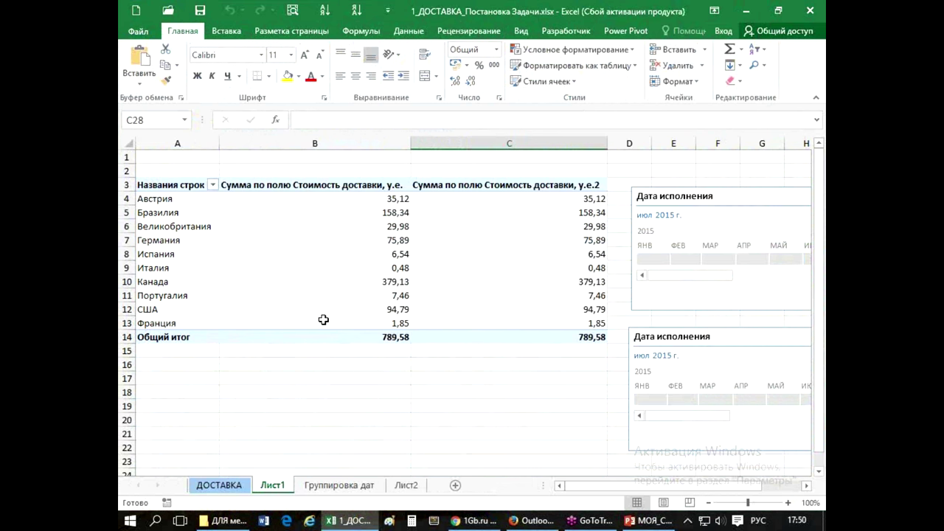
pyautogui.moveTo(349, 270)
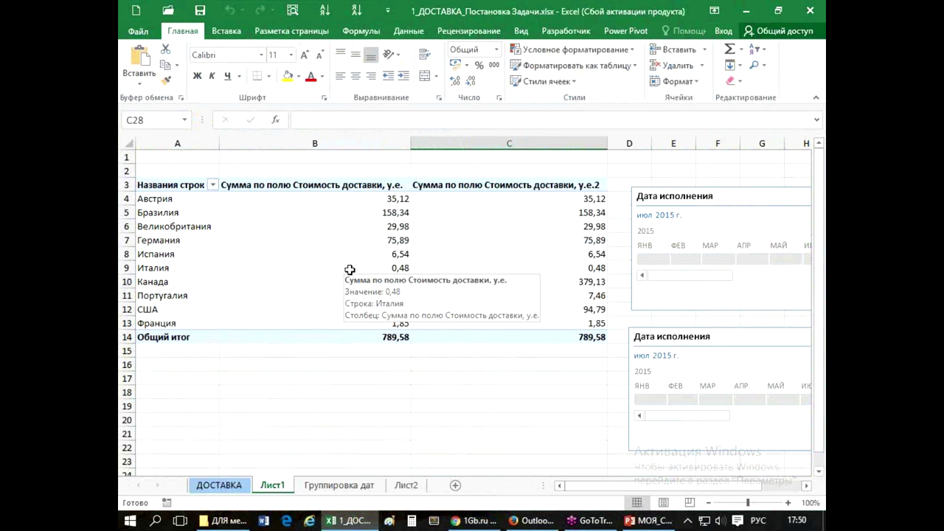
# Step the Дата исполнения timeline through March and June to August 2015
pyautogui.keyDown('ctrl'); pyautogui.scroll(-2, 472, 452); pyautogui.keyUp('ctrl')
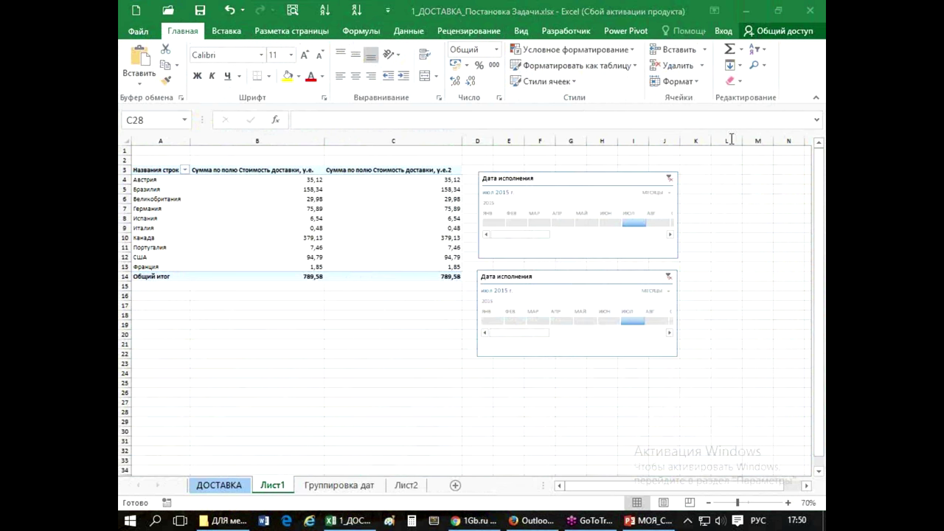
pyautogui.click(538, 223)
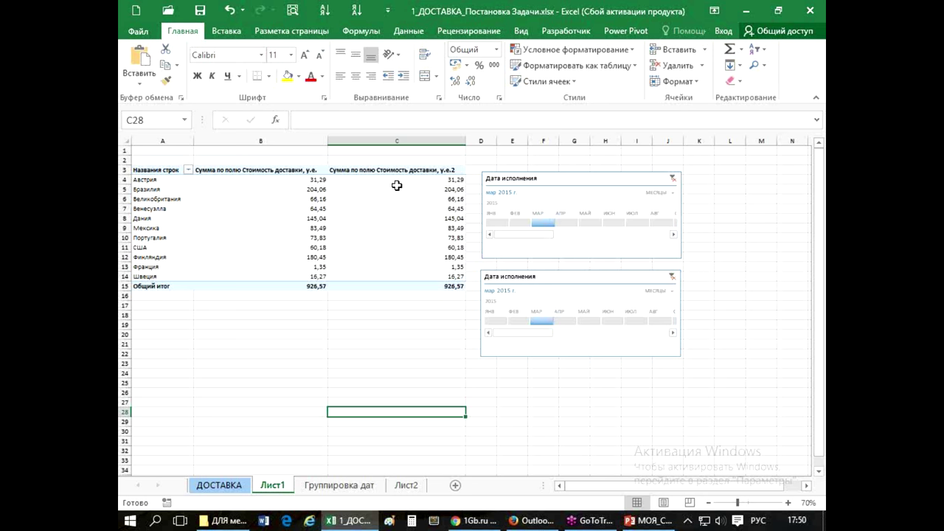
pyautogui.click(619, 223)
pyautogui.click(664, 223)
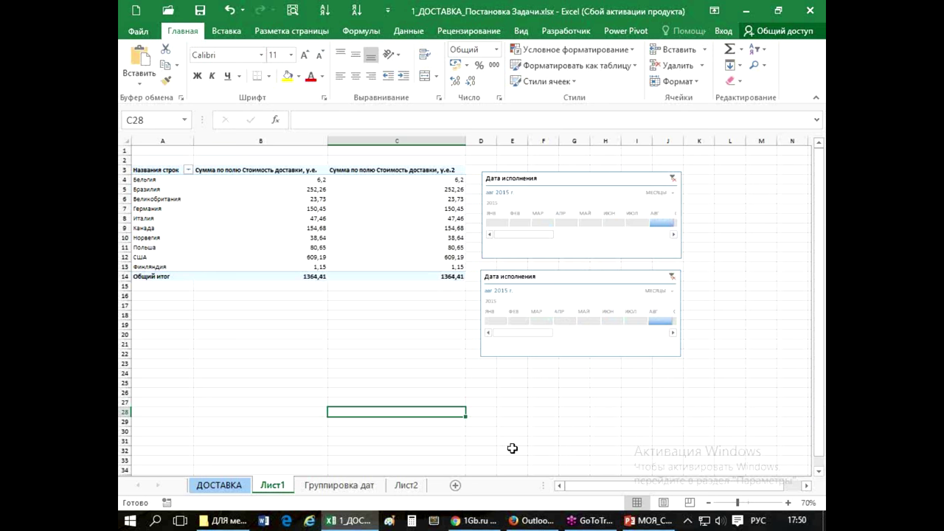
pyautogui.click(569, 356)
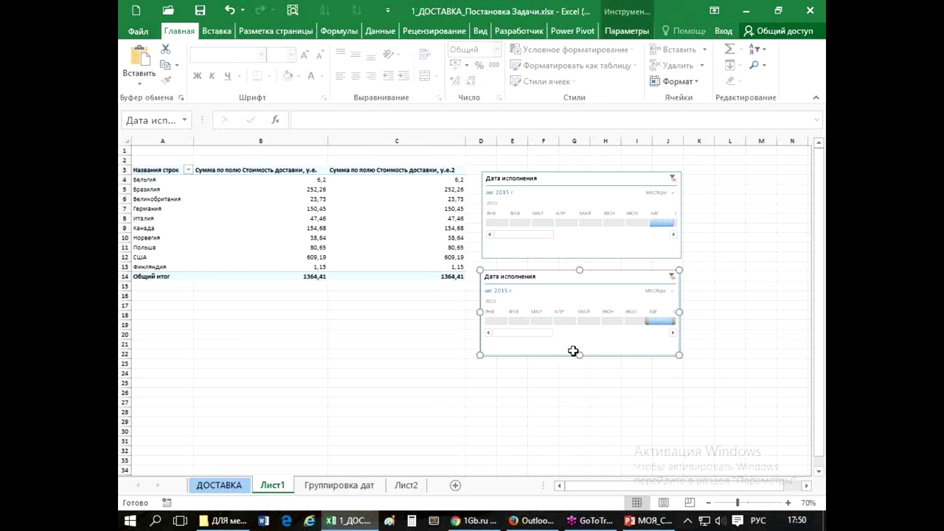
pyautogui.click(731, 355)
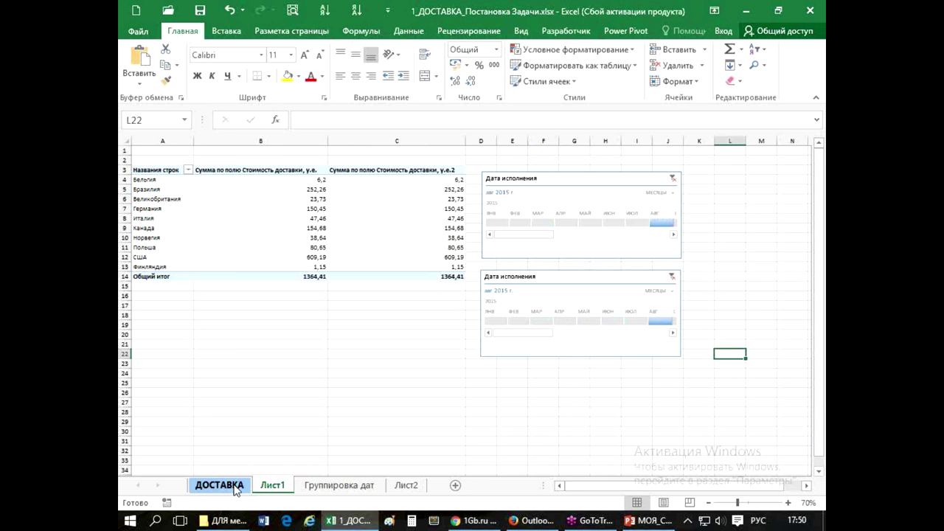
# Glance at the Группировка дат sheet, then select a cell in the ДОСТАВКА data table
pyautogui.click(318, 489)
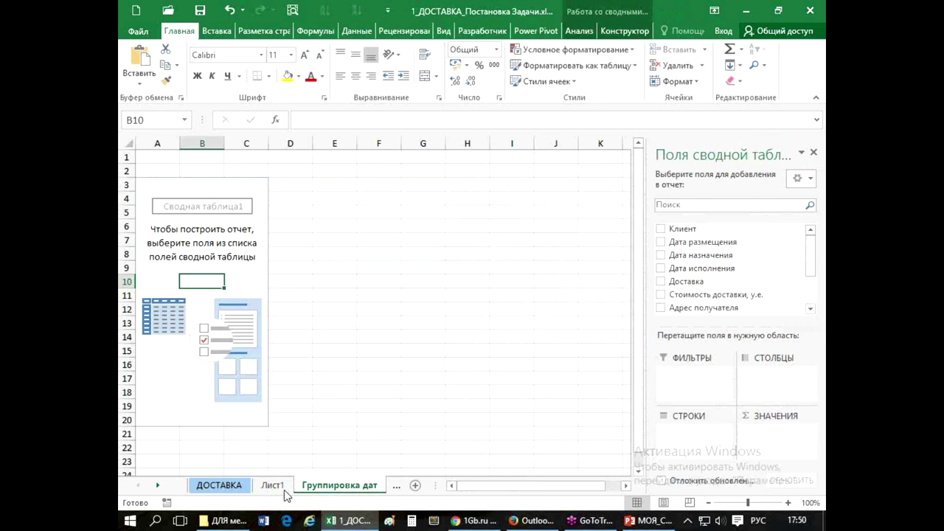
pyautogui.click(216, 486)
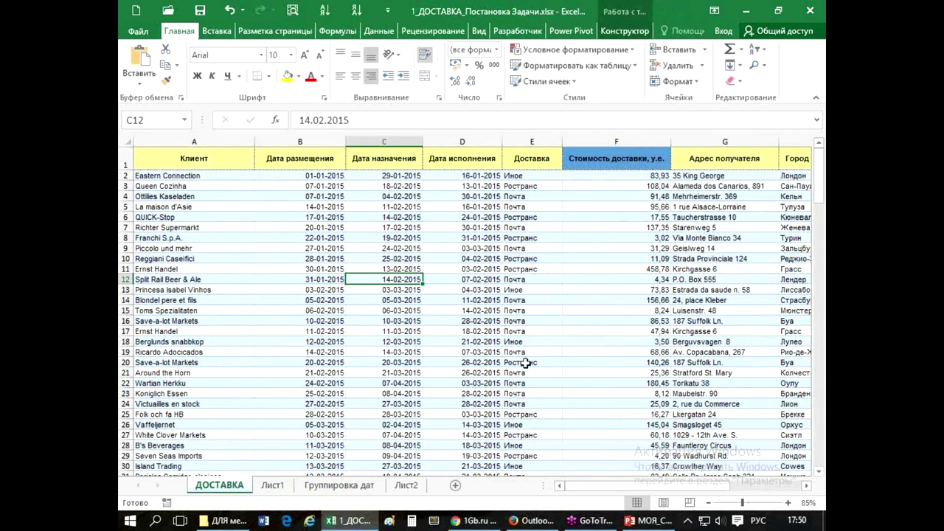
pyautogui.keyDown('ctrl'); pyautogui.scroll(-1, 523, 382); pyautogui.keyUp('ctrl')
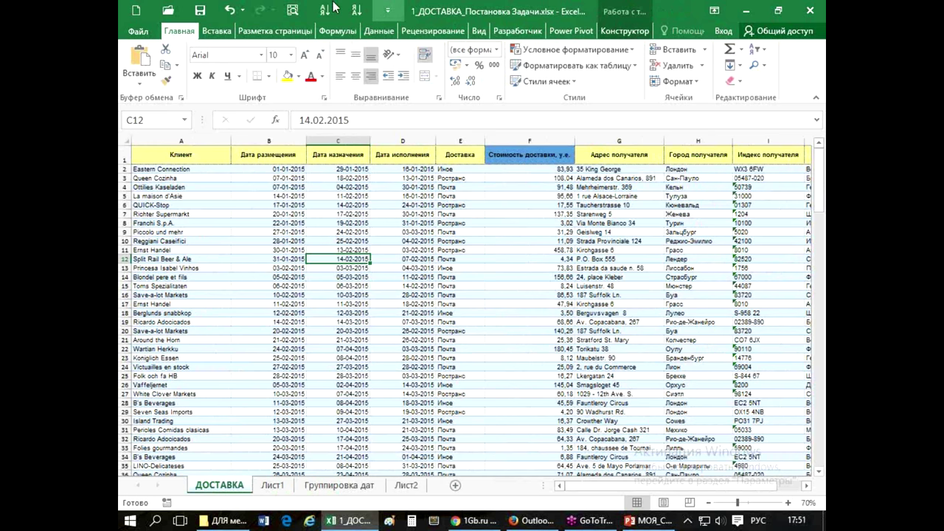
pyautogui.click(413, 287)
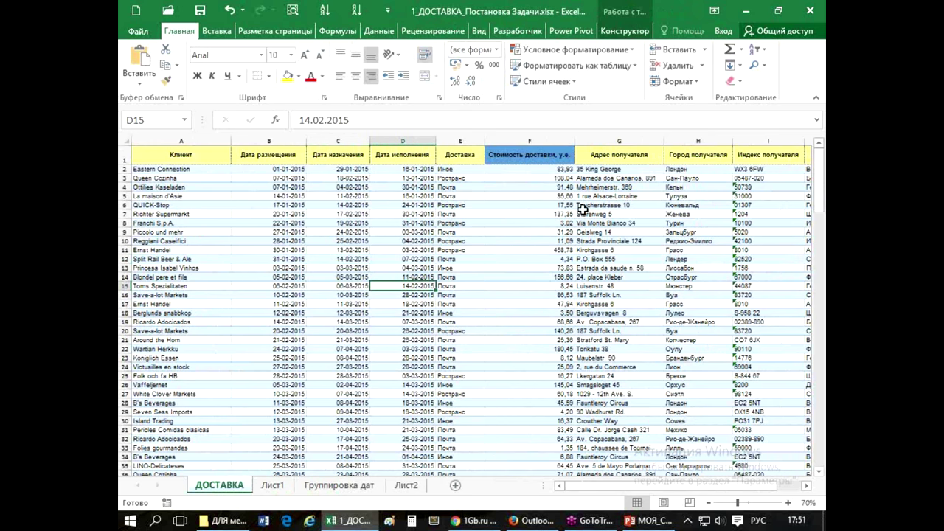
# Insert a PivotTable from the Доставка table onto a new worksheet
pyautogui.click(221, 31)
pyautogui.click(137, 86)
pyautogui.click(137, 129)
pyautogui.moveTo(284, 274); pyautogui.dragTo(385, 201)
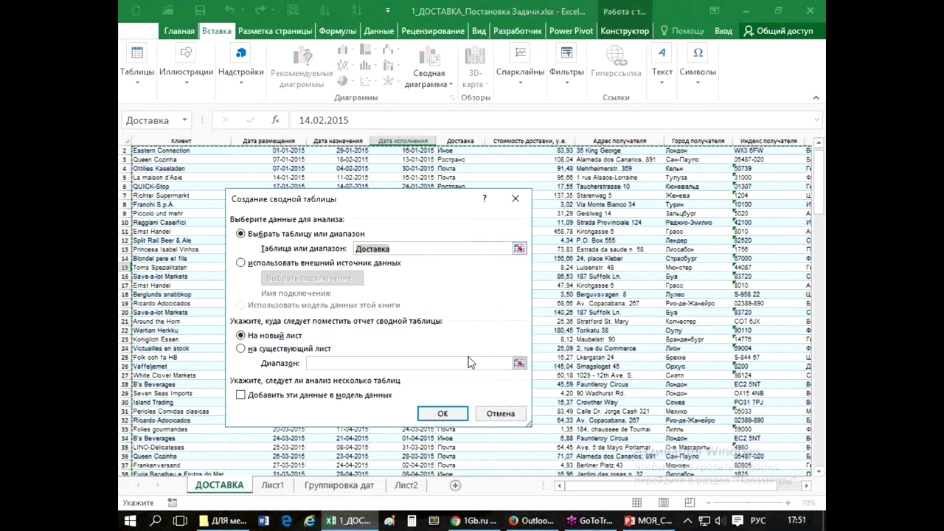
pyautogui.click(435, 414)
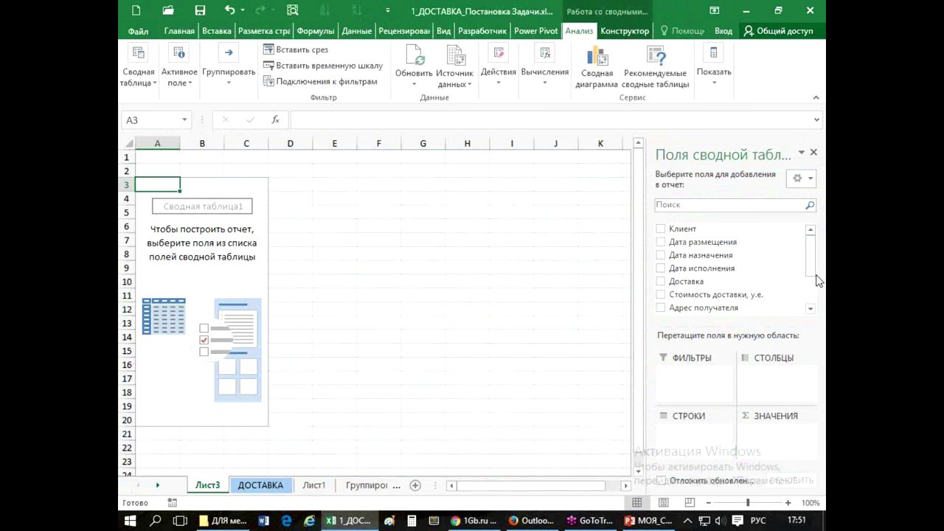
# Add Дата исполнения as month rows and sum Стоимость доставки, у.е. for each month
pyautogui.scroll(-1, 812, 279)
pyautogui.scroll(-1, 812, 279)
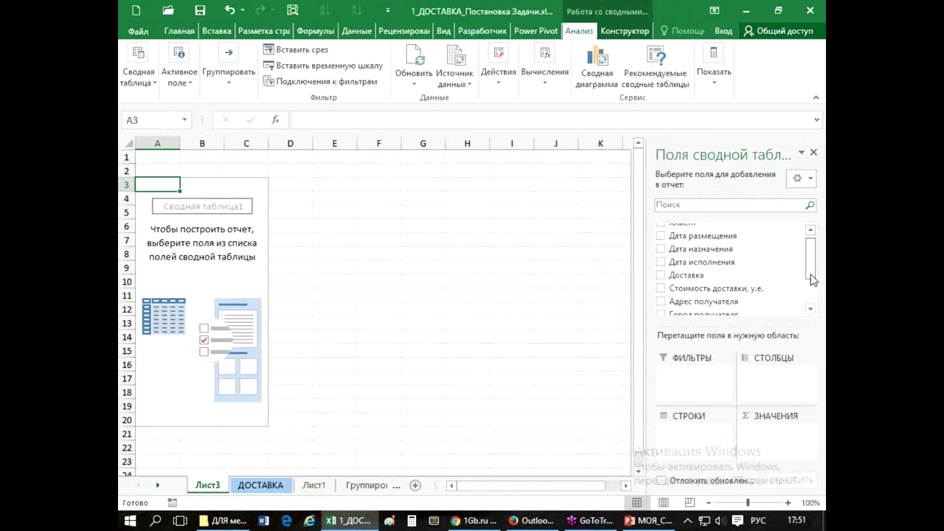
pyautogui.scroll(-1, 812, 278)
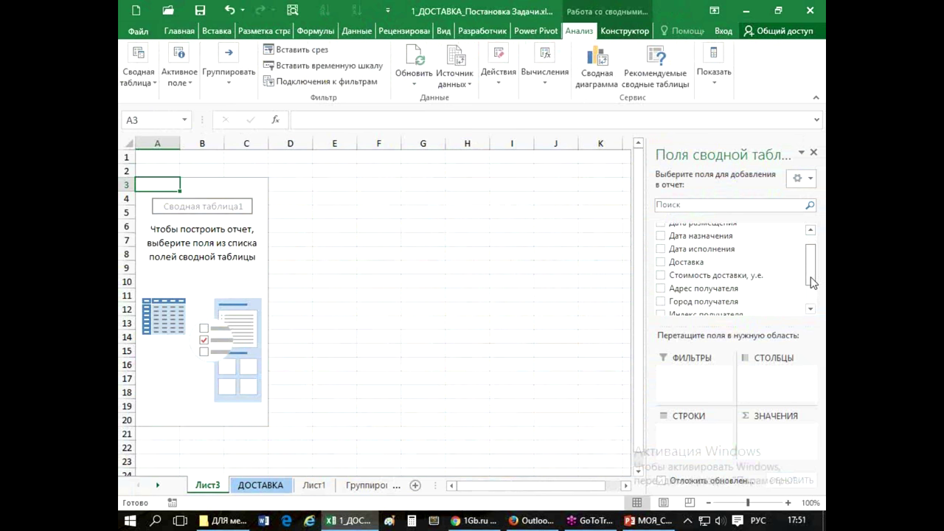
pyautogui.click(660, 249)
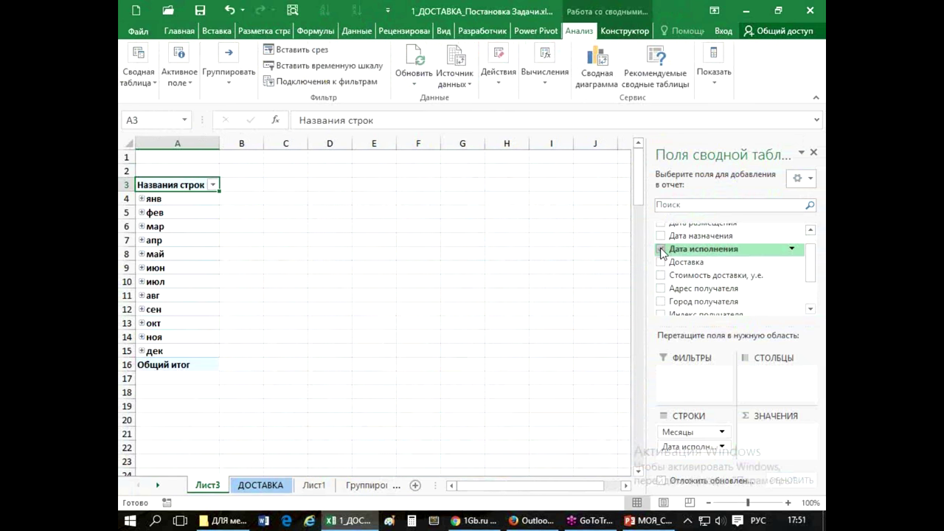
pyautogui.moveTo(750, 321); pyautogui.dragTo(751, 298)
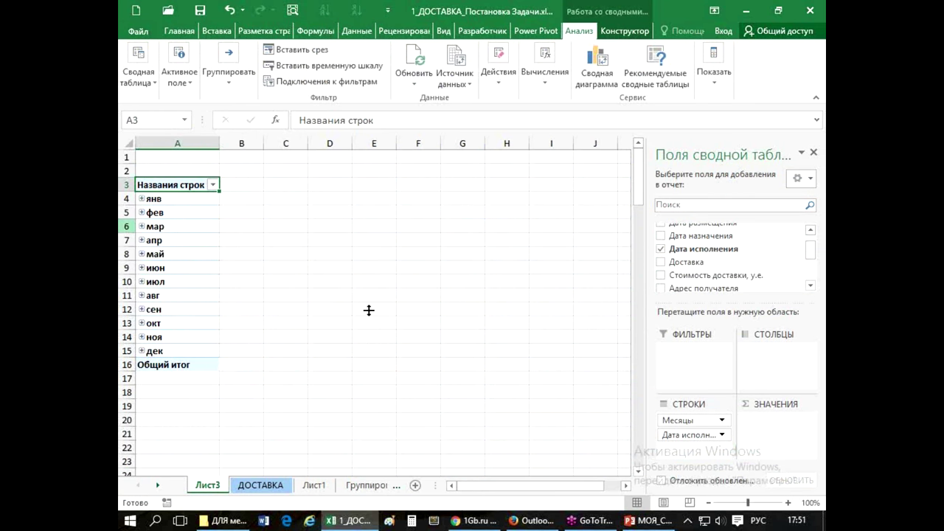
pyautogui.click(671, 437)
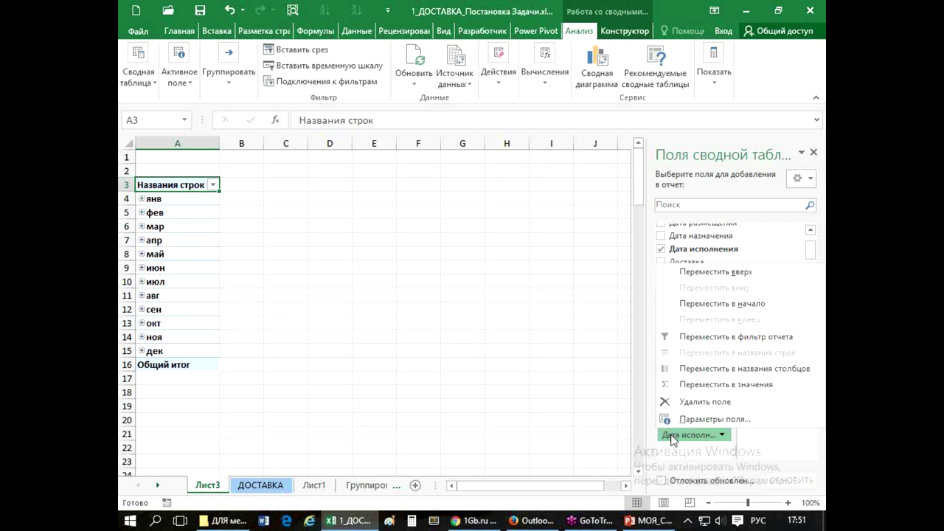
pyautogui.click(671, 437)
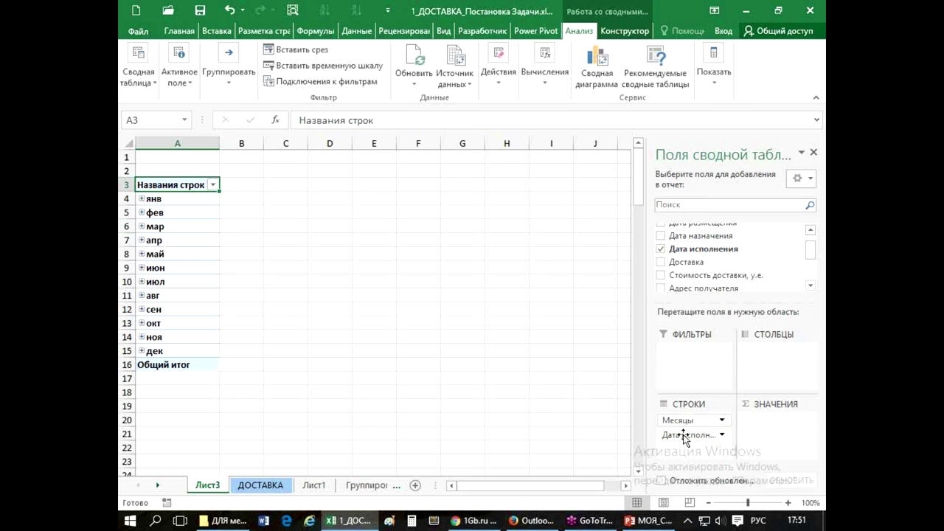
pyautogui.click(660, 275)
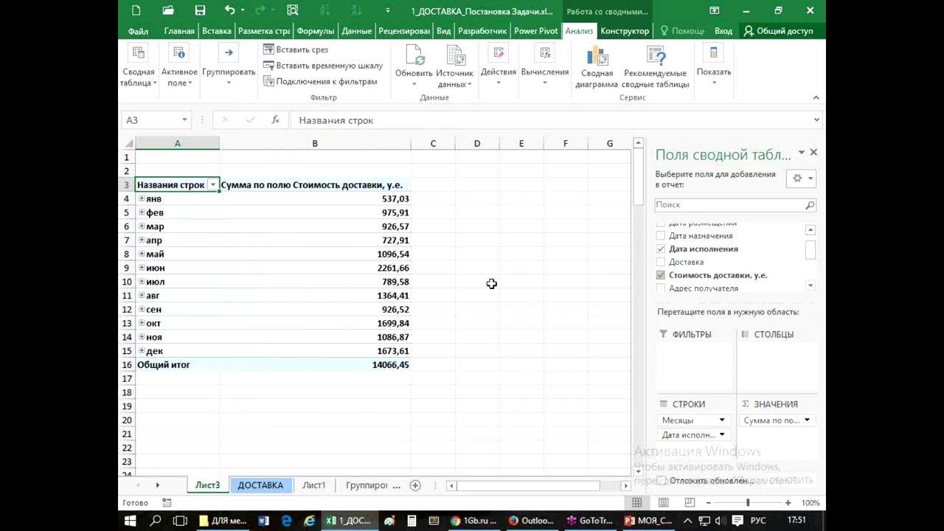
# Regroup the month row labels by Месяцы, Кварталы and Годы instead of days
pyautogui.rightClick(162, 243)
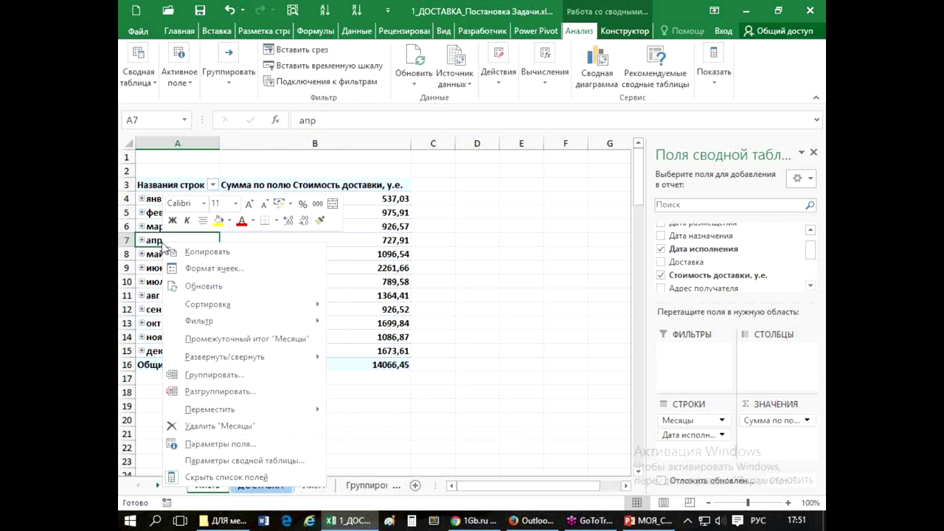
pyautogui.click(190, 374)
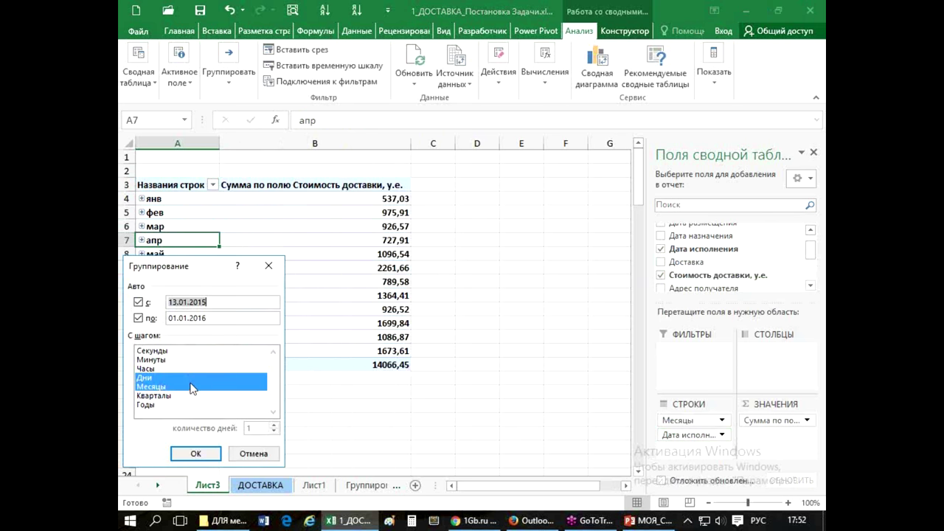
pyautogui.click(157, 379)
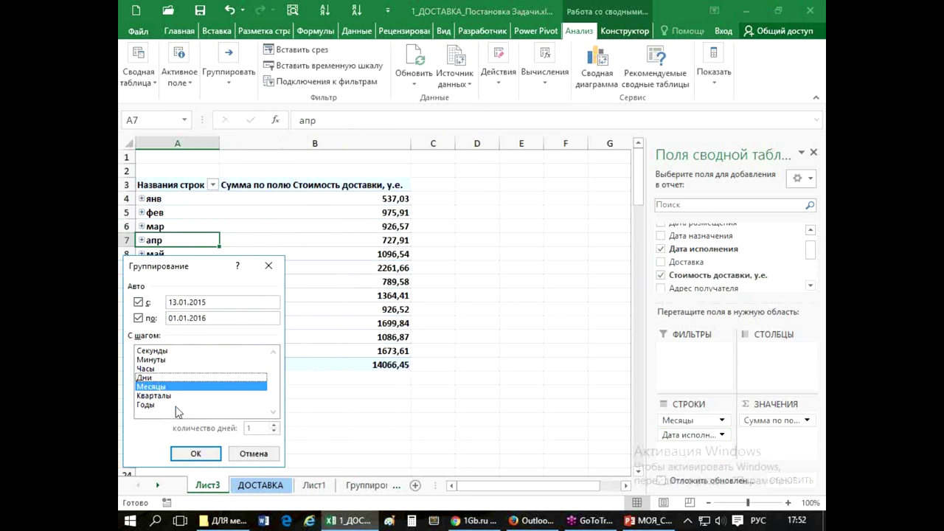
pyautogui.click(153, 396)
pyautogui.click(147, 405)
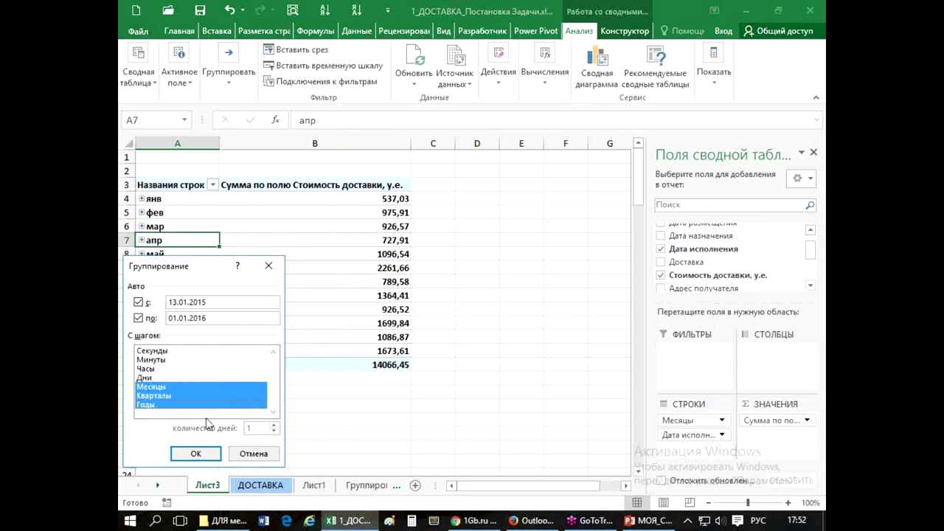
pyautogui.click(194, 453)
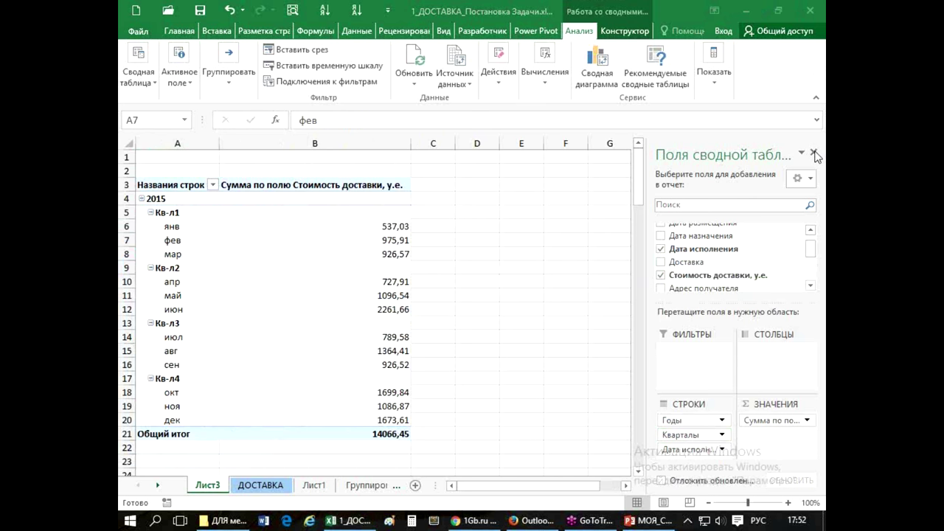
# Close the pivot field list and delete the Лист3 and Лист1 sheets
pyautogui.click(815, 155)
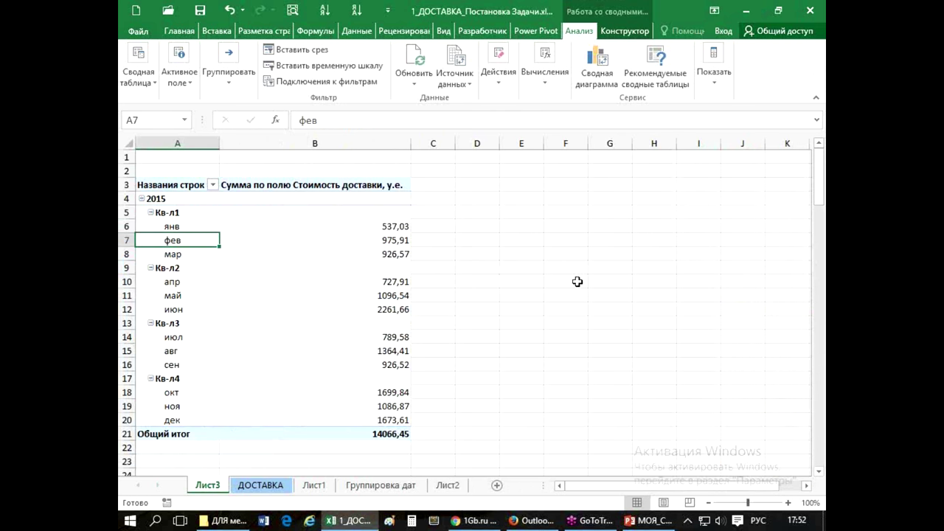
pyautogui.rightClick(199, 489)
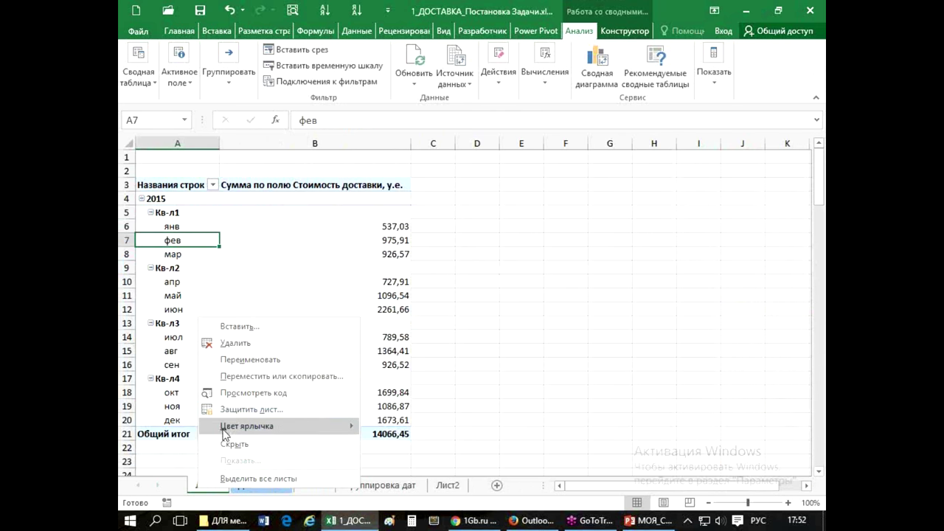
pyautogui.click(236, 343)
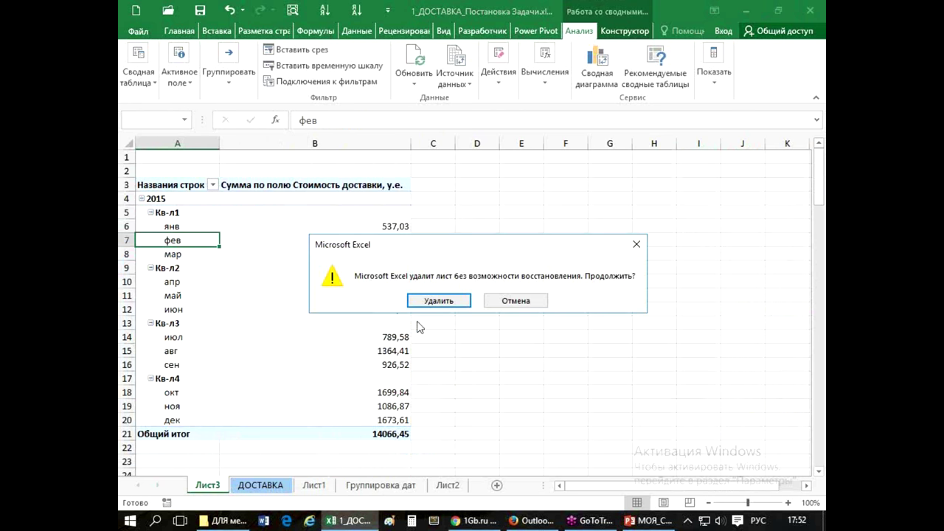
pyautogui.click(436, 301)
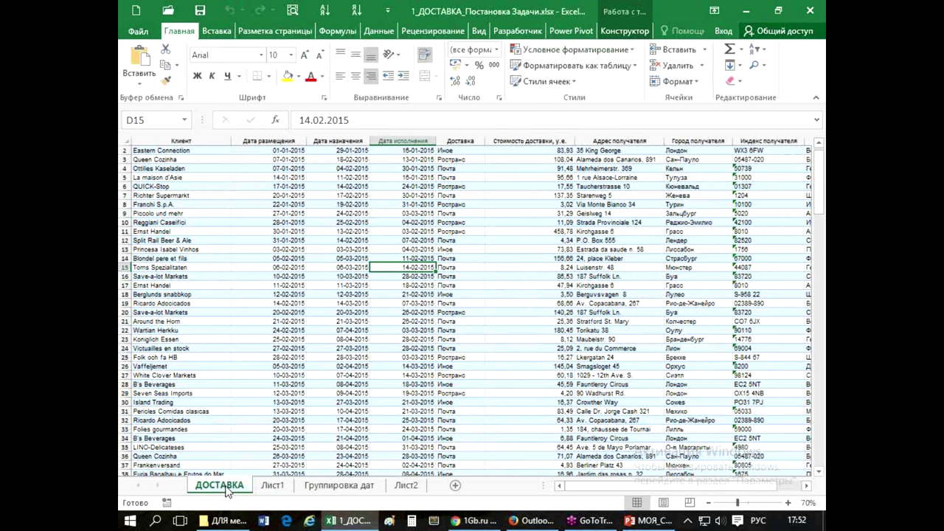
pyautogui.click(272, 486)
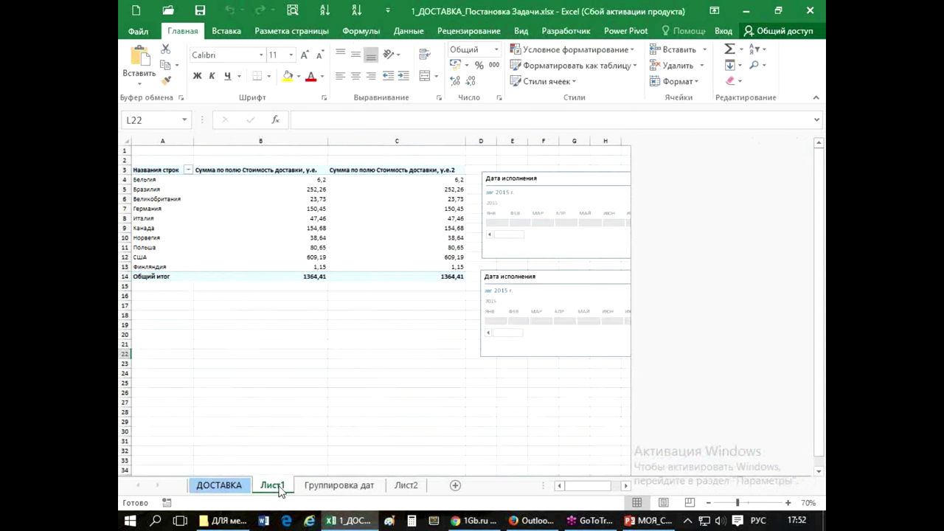
pyautogui.rightClick(279, 486)
pyautogui.click(344, 336)
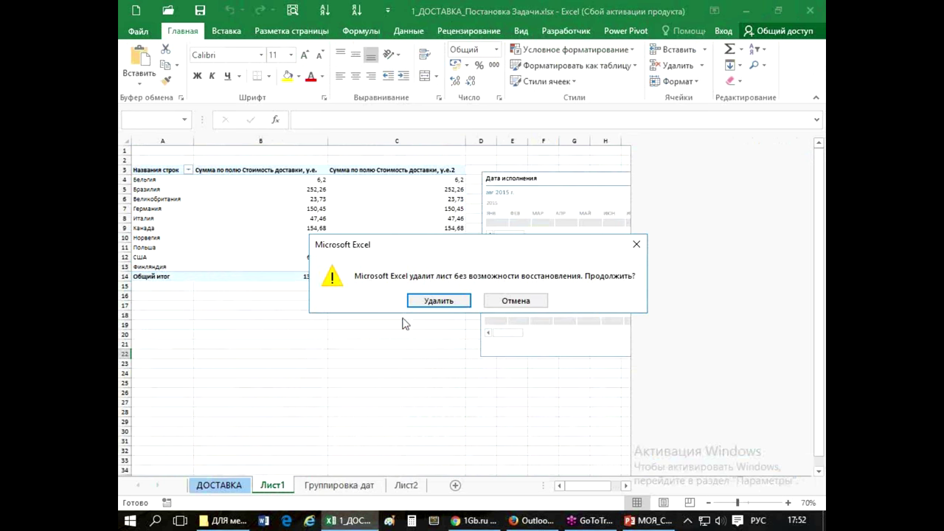
pyautogui.click(414, 300)
# Delete the Группировка дат sheet and return to the ДОСТАВКА sheet
pyautogui.rightClick(310, 480)
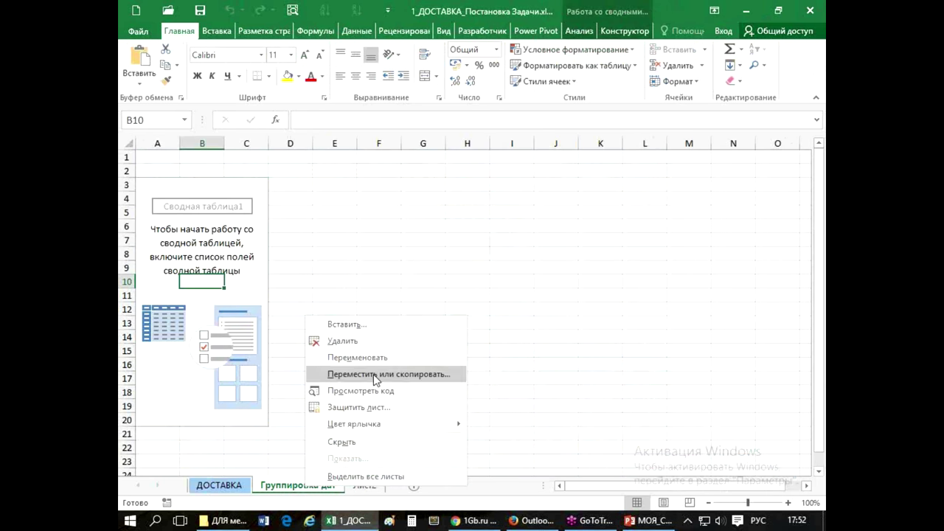
pyautogui.click(361, 342)
pyautogui.click(427, 300)
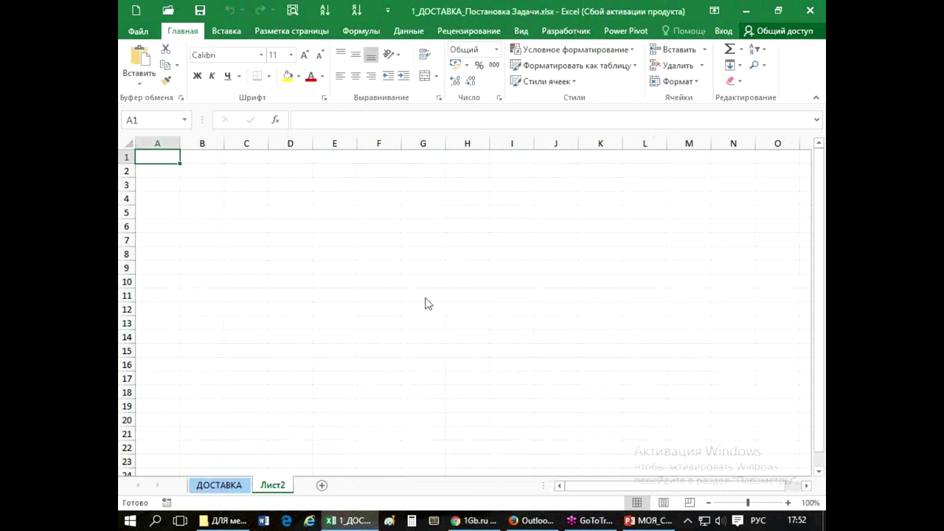
pyautogui.click(221, 487)
pyautogui.keyDown('ctrl'); pyautogui.scroll(-1, 483, 403); pyautogui.keyUp('ctrl')
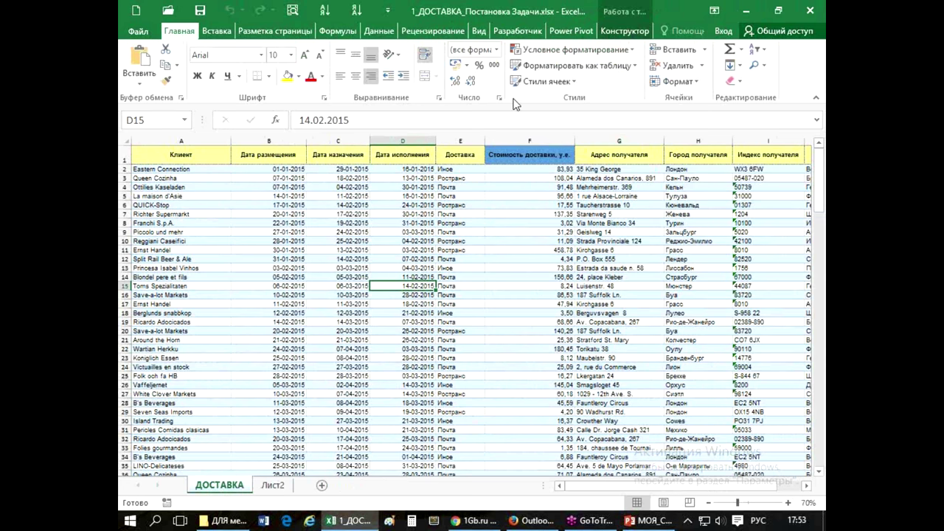
# Show the Конструктор design settings of the Доставка table, with cell E16 selected
pyautogui.click(624, 30)
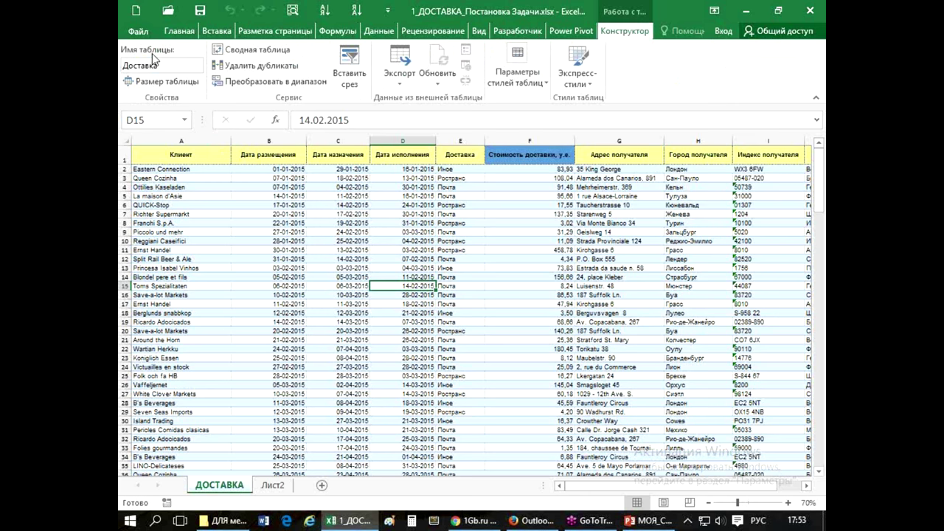
pyautogui.click(472, 295)
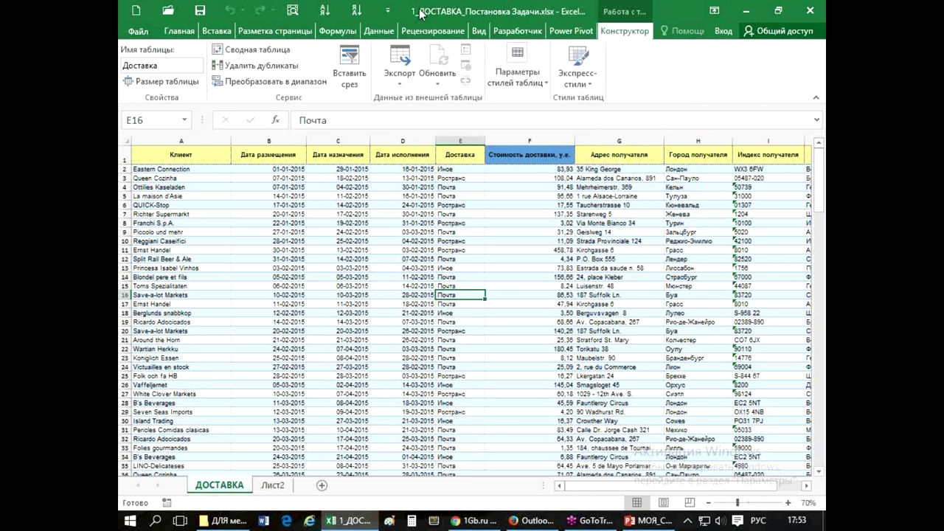
pyautogui.rightClick(378, 66)
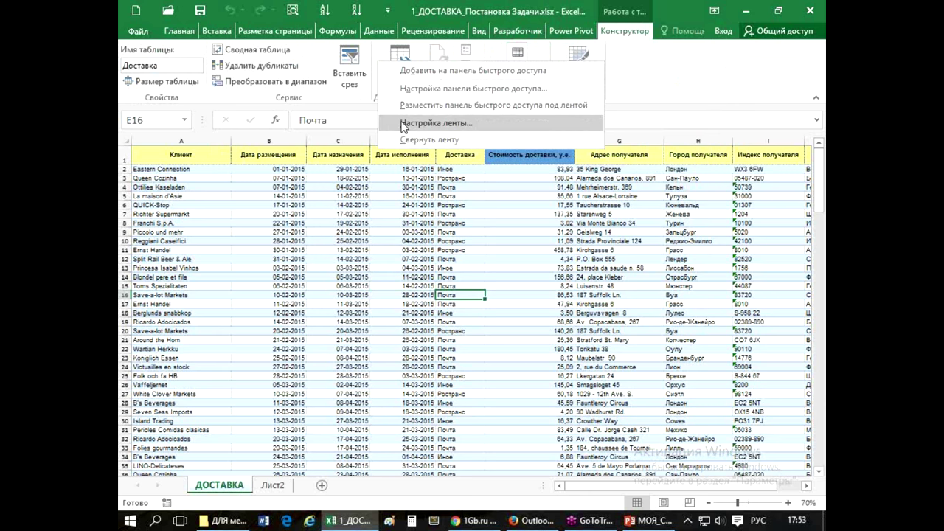
pyautogui.click(402, 124)
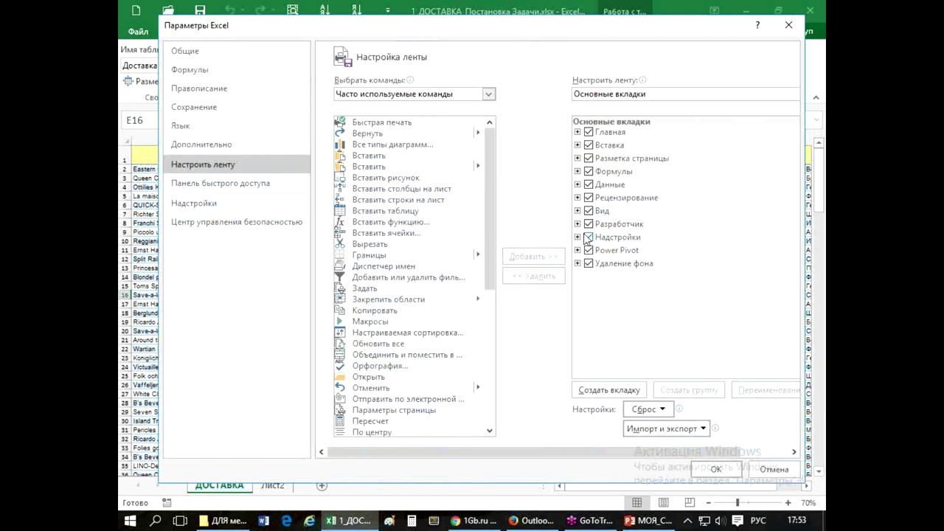
pyautogui.click(703, 472)
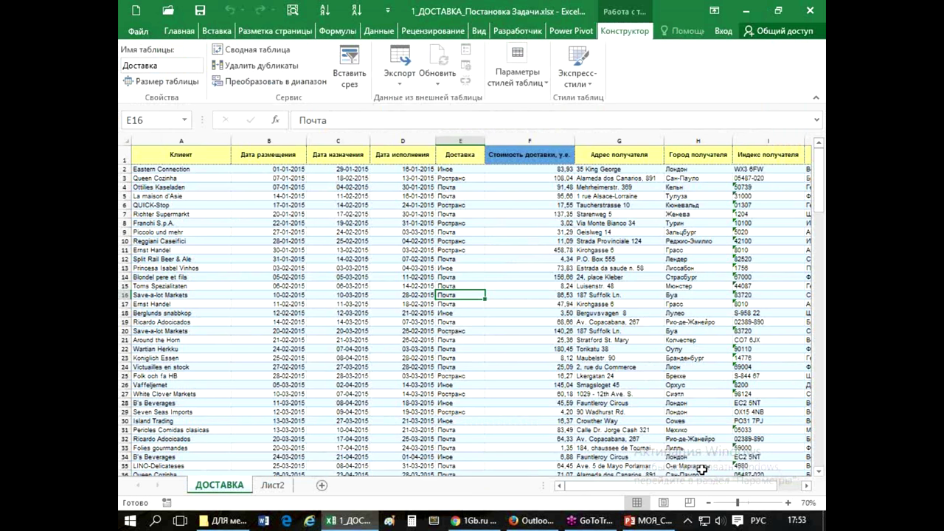
# Keep Microsoft Power Pivot for Excel checked in the Надстройки COM list and confirm
pyautogui.click(519, 31)
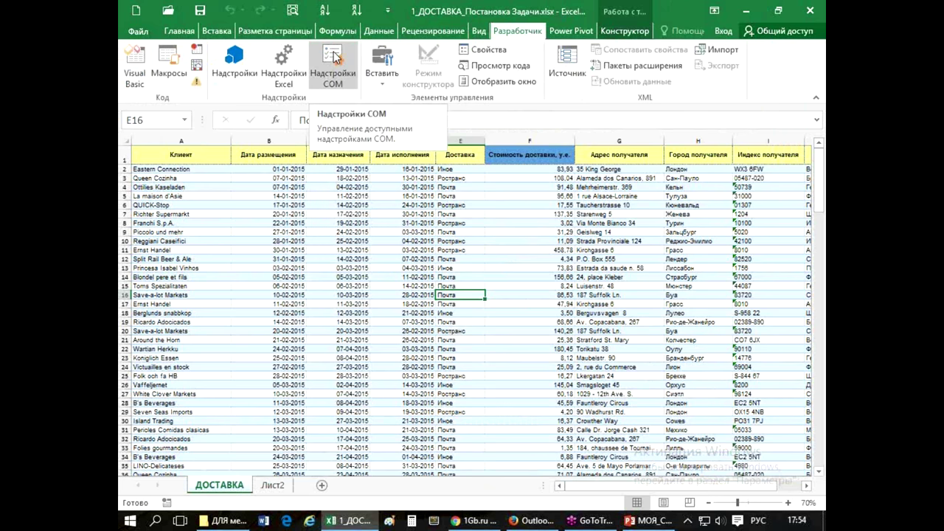
pyautogui.click(334, 58)
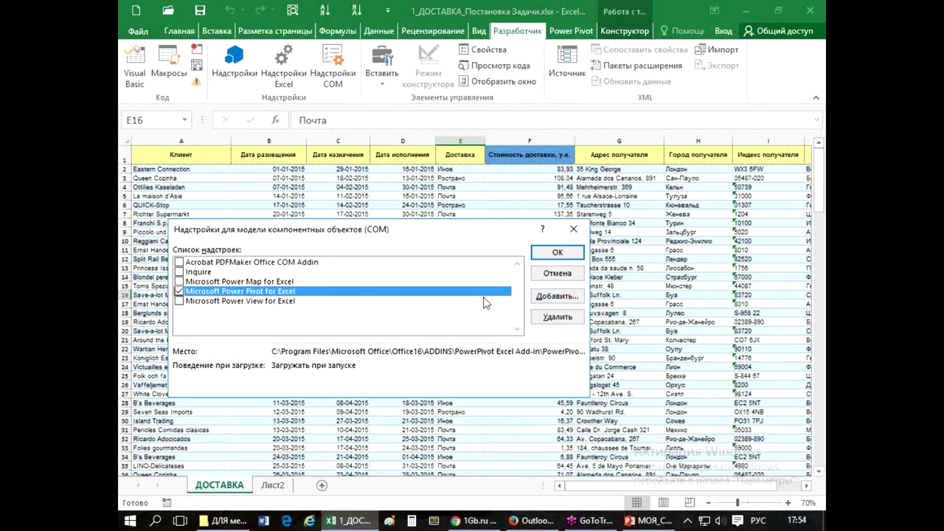
pyautogui.click(554, 253)
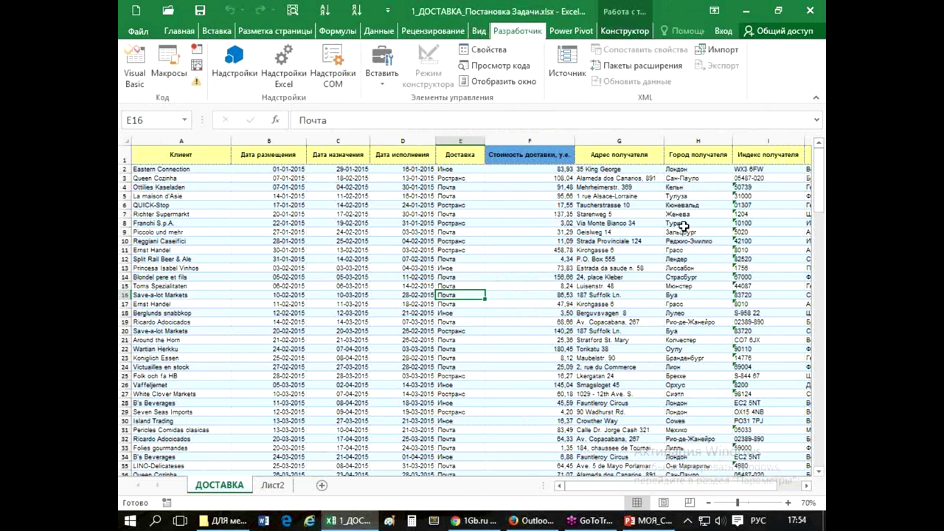
pyautogui.click(398, 294)
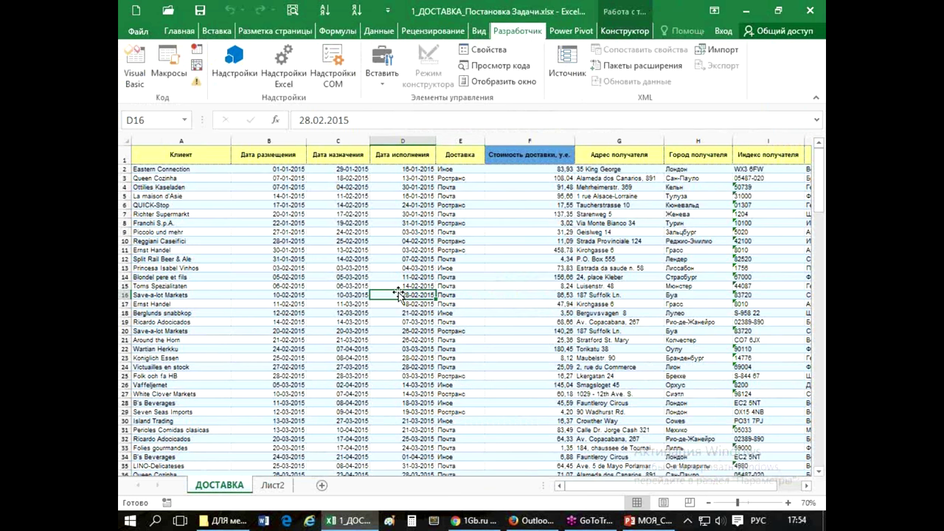
# Use Power Pivot's Добавить в модель данных to link the Доставка table into the model
pyautogui.click(571, 31)
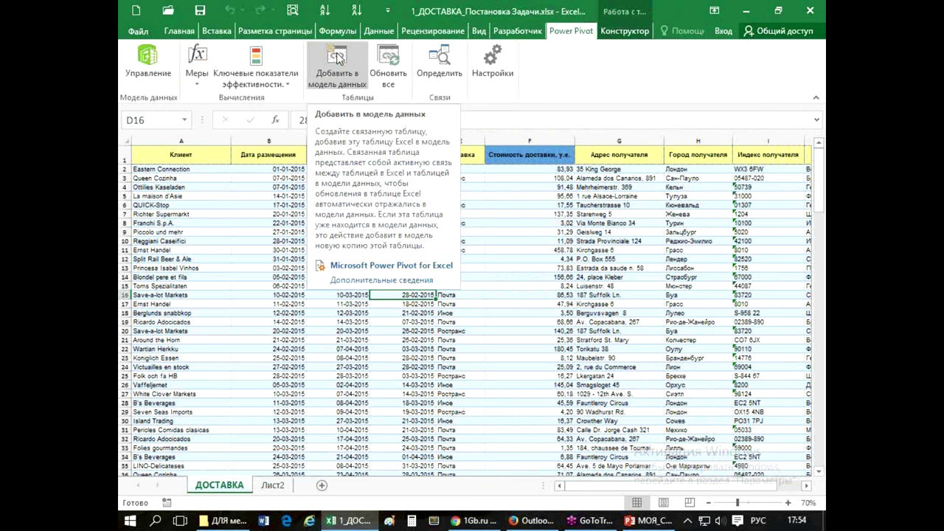
pyautogui.click(337, 59)
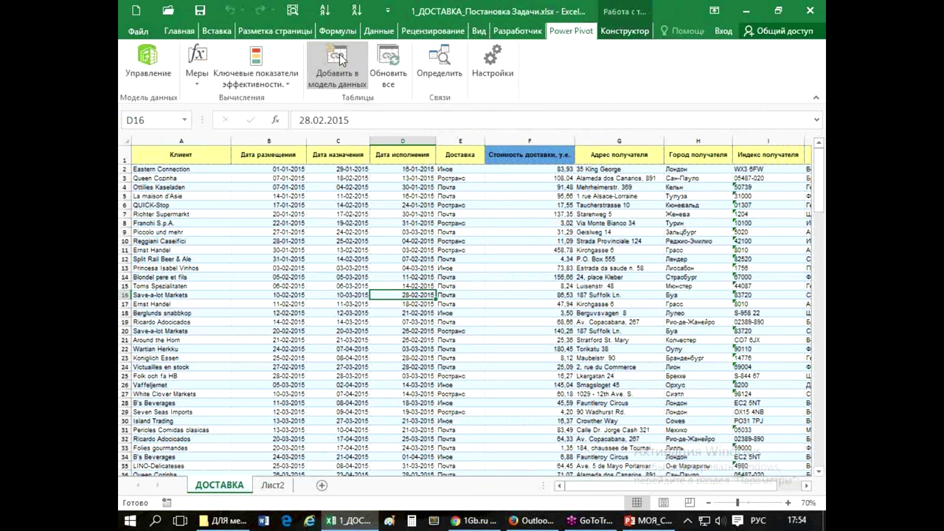
pyautogui.click(341, 61)
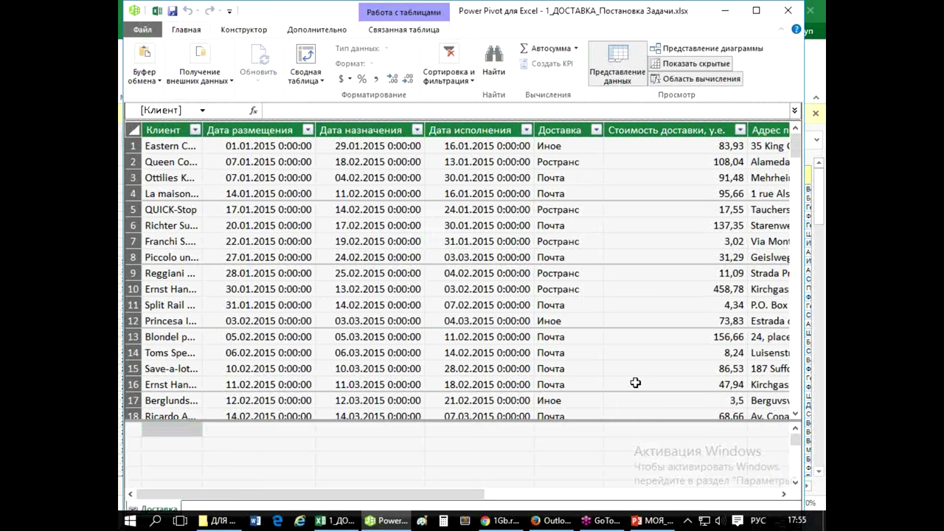
pyautogui.click(514, 461)
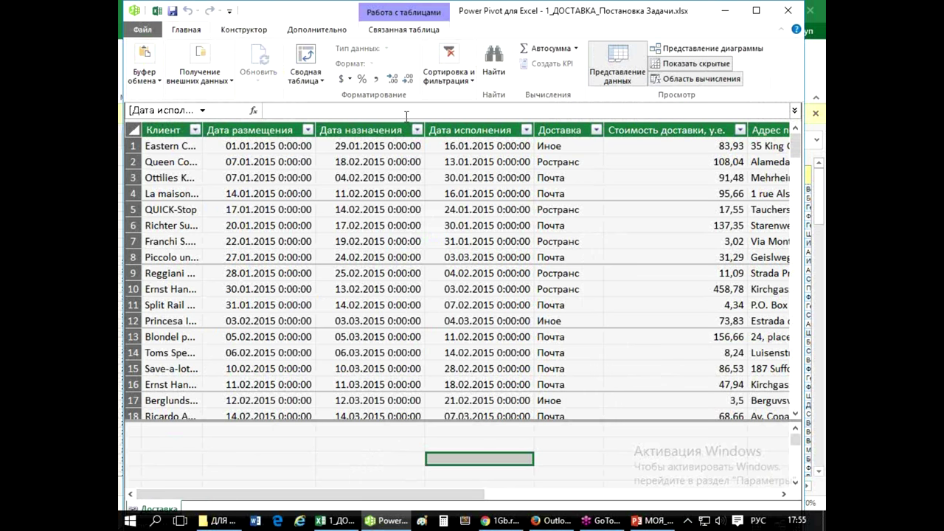
pyautogui.moveTo(212, 111); pyautogui.dragTo(239, 112)
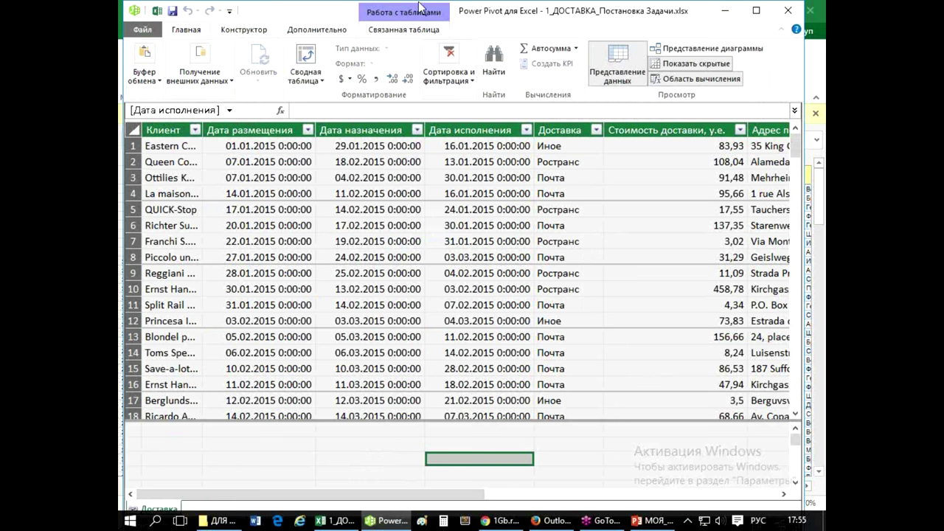
pyautogui.click(244, 31)
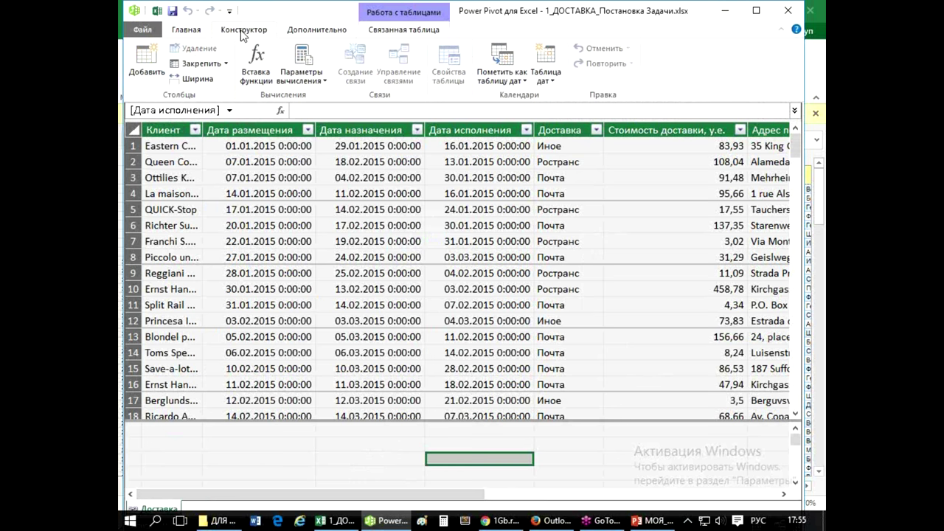
pyautogui.click(303, 31)
pyautogui.click(389, 31)
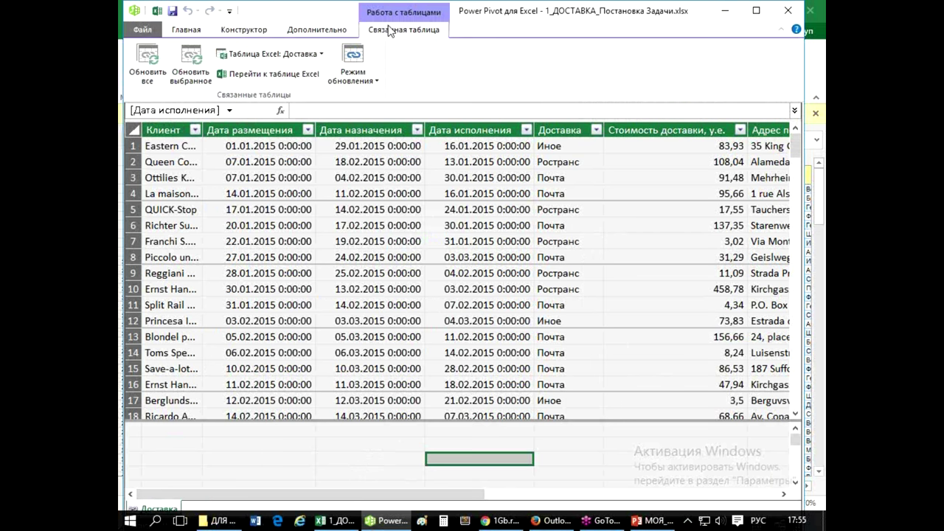
pyautogui.click(200, 30)
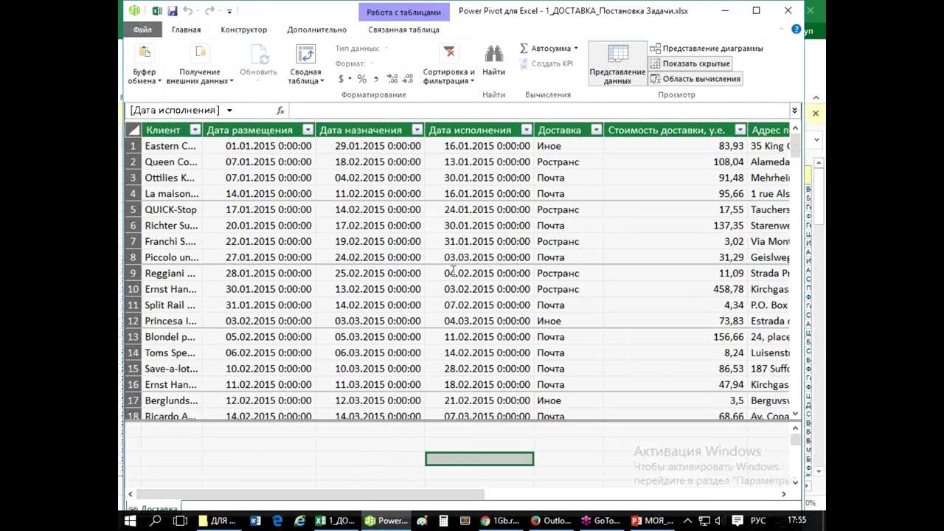
pyautogui.click(492, 127)
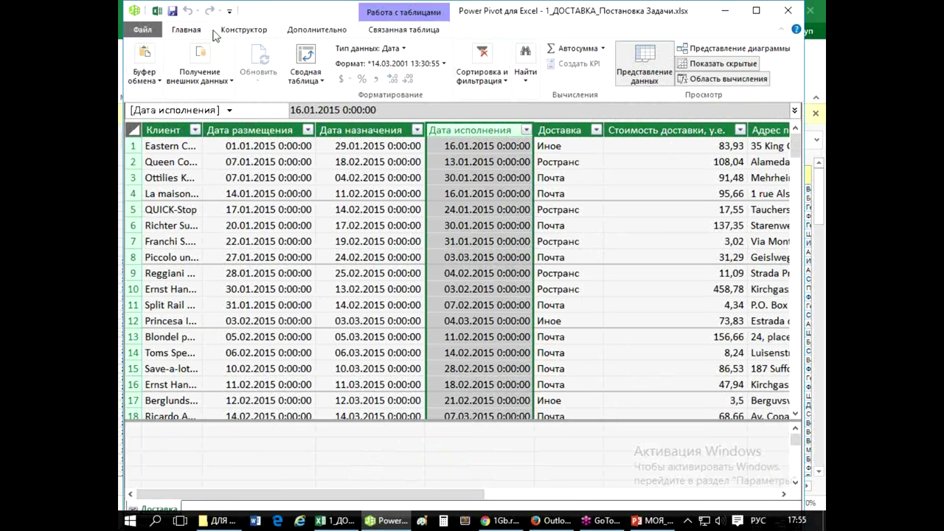
# Apply the 14.03.2001 date format to the Дата исполнения column
pyautogui.click(444, 63)
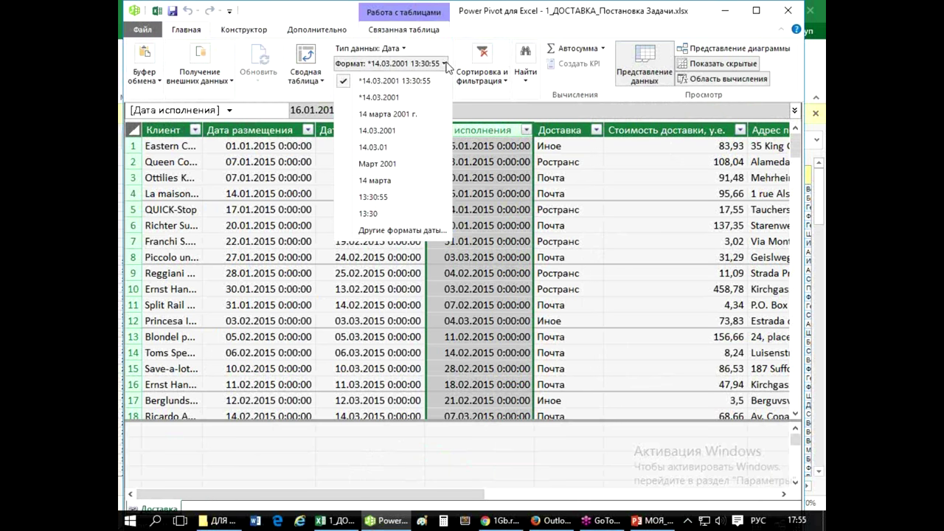
pyautogui.click(383, 132)
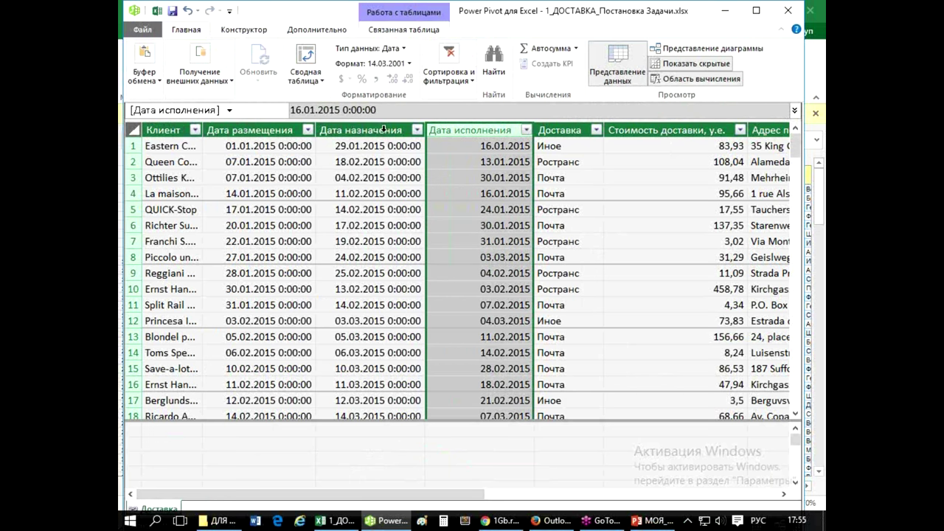
pyautogui.click(467, 227)
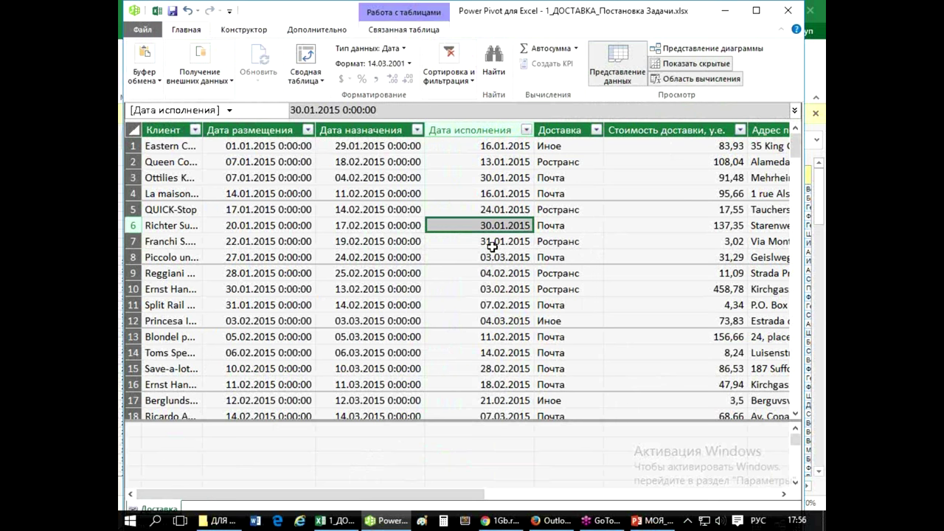
# Insert a Power Pivot pivot table on a new sheet, Лист4, and select it
pyautogui.click(308, 54)
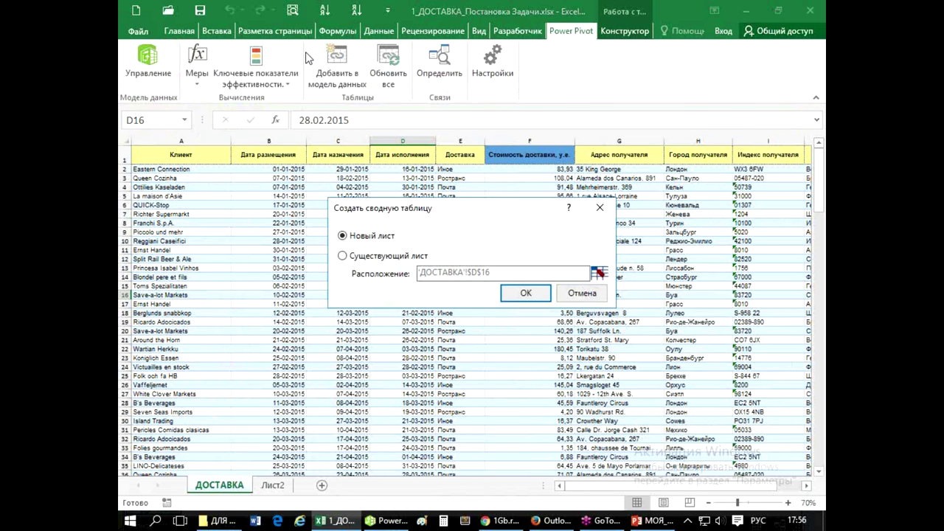
pyautogui.click(516, 294)
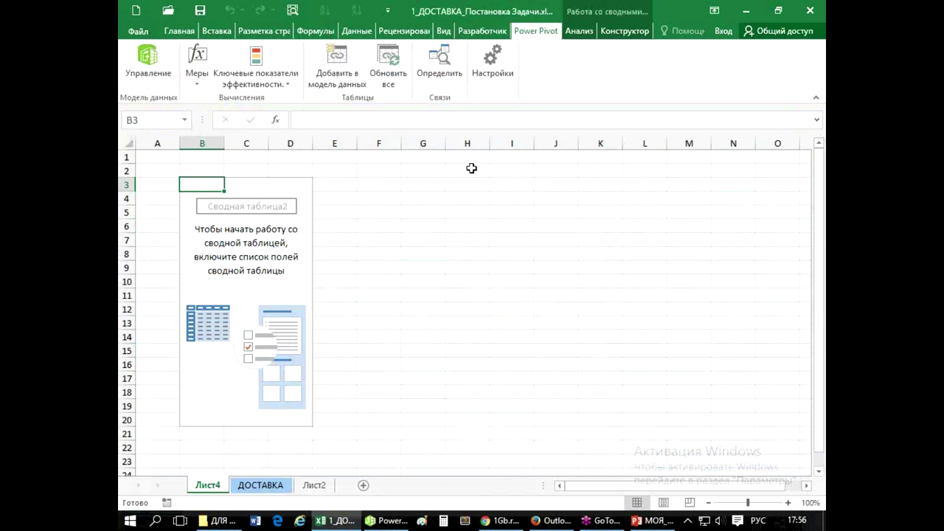
pyautogui.click(263, 254)
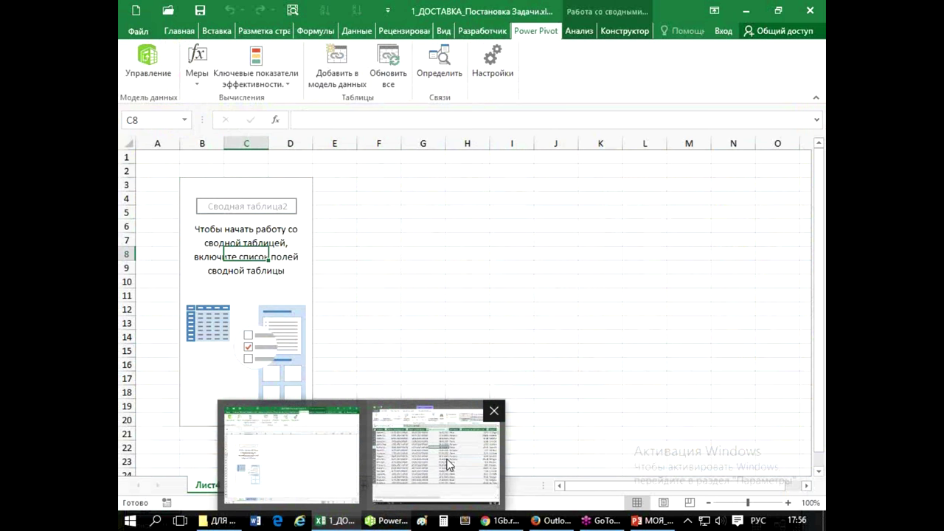
# Show the field list and drag Доставка's Дата исполнения into the СТРОКИ area
pyautogui.rightClick(278, 267)
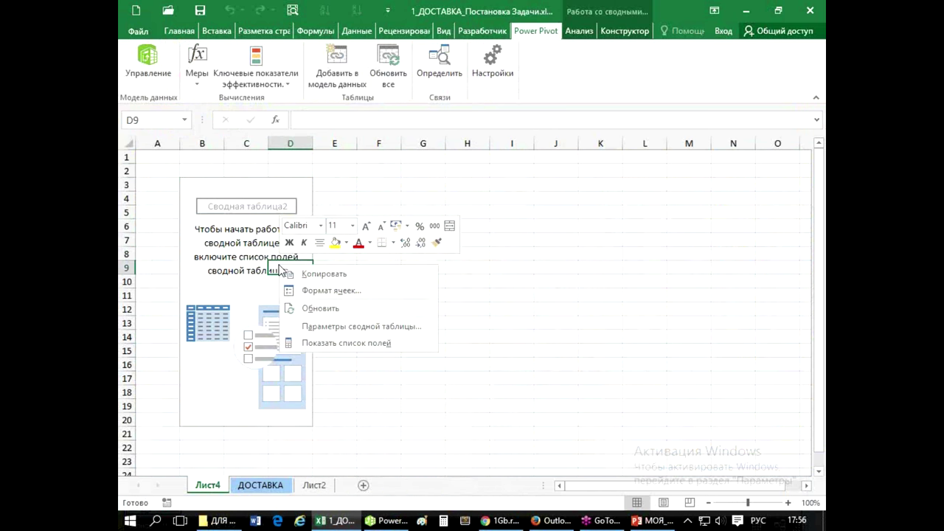
pyautogui.click(305, 344)
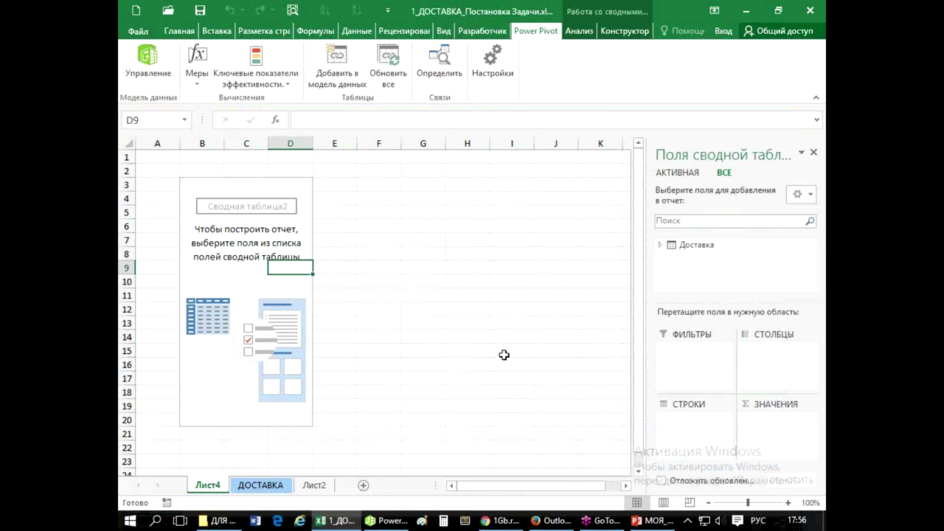
pyautogui.click(661, 244)
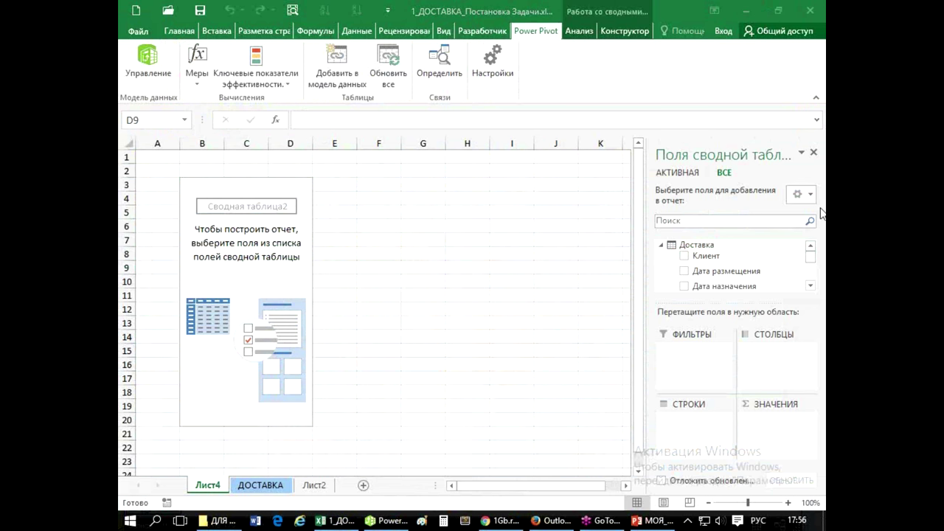
pyautogui.click(810, 287)
pyautogui.click(810, 286)
pyautogui.click(810, 286)
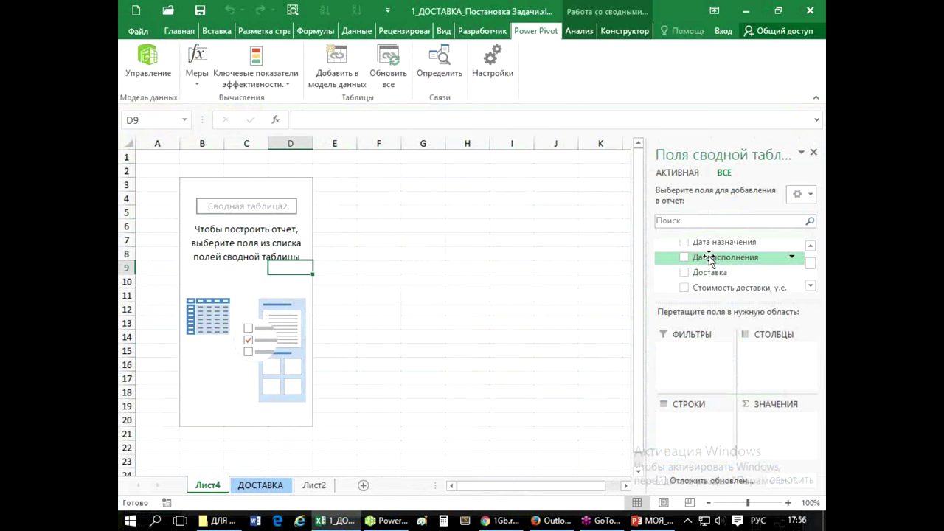
pyautogui.moveTo(688, 260); pyautogui.dragTo(692, 426)
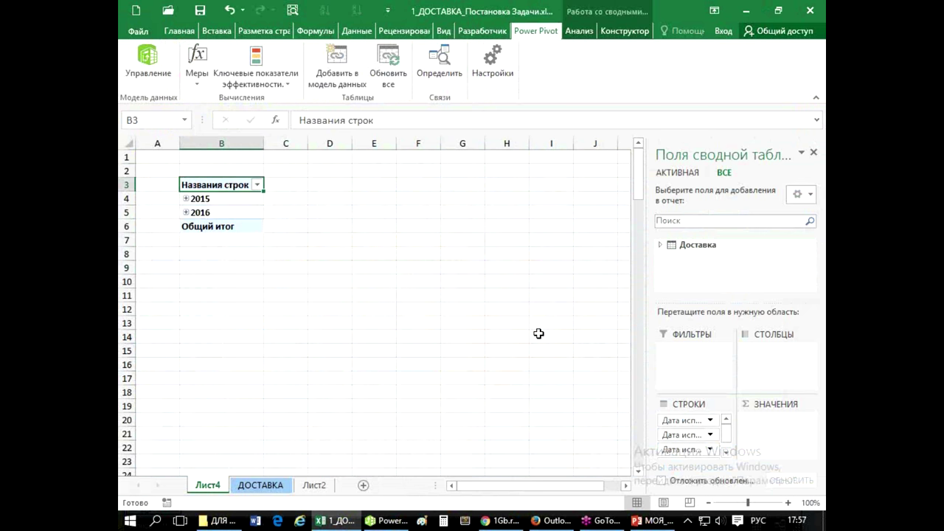
pyautogui.click(661, 245)
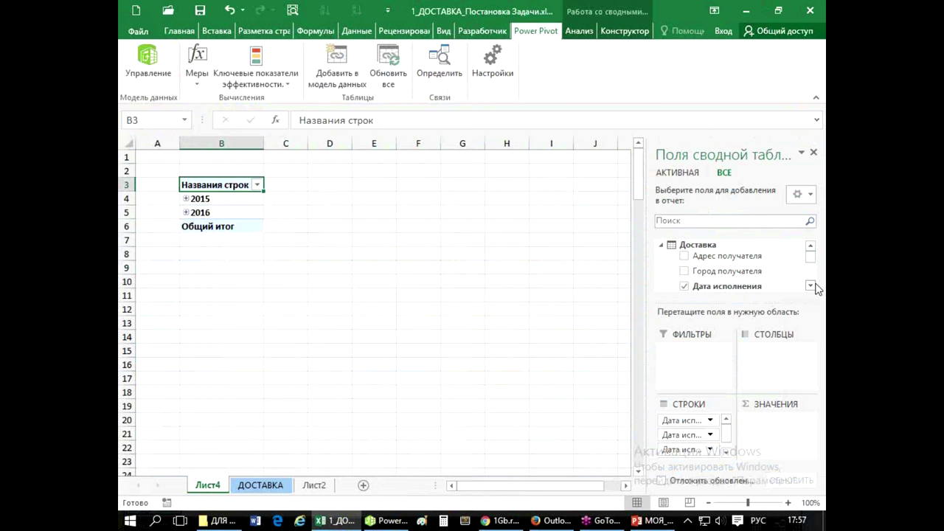
pyautogui.scroll(-2, 815, 286)
pyautogui.scroll(-1, 815, 286)
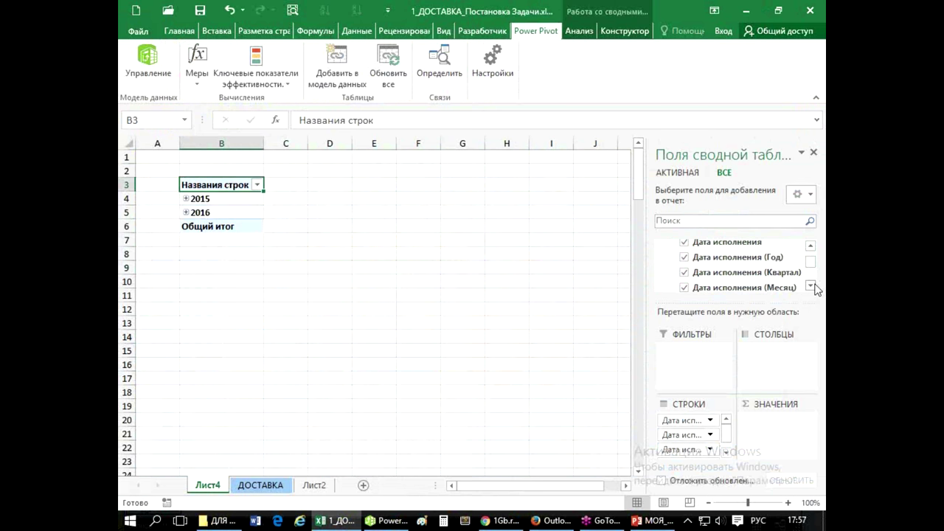
# Sum Стоимость доставки, у.е. in the pivot and expand 2015, 2016 and 2015's Квартал1
pyautogui.scroll(-1, 815, 288)
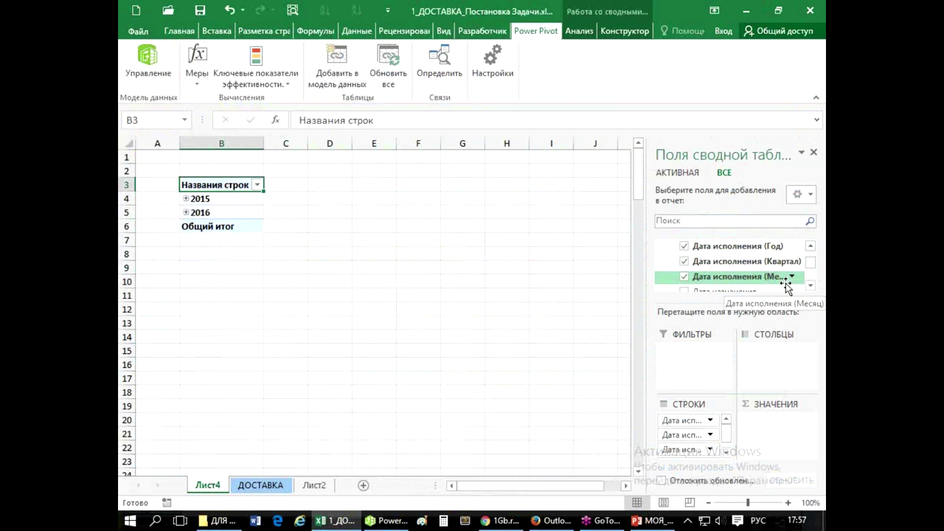
pyautogui.moveTo(813, 266); pyautogui.dragTo(811, 280)
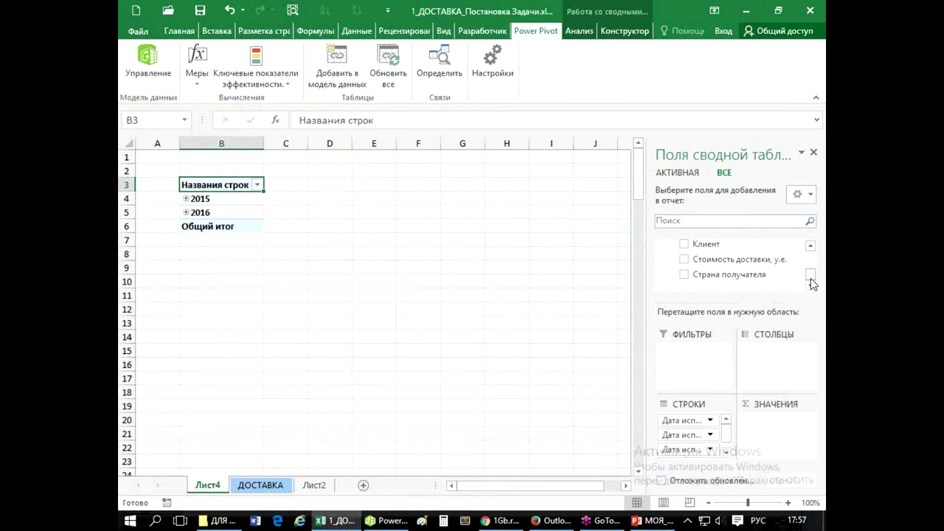
pyautogui.click(685, 259)
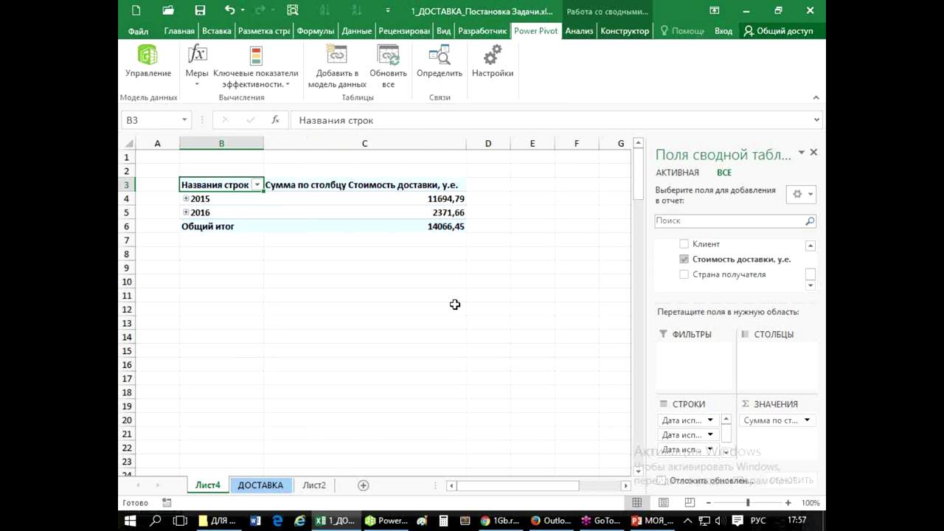
pyautogui.click(185, 198)
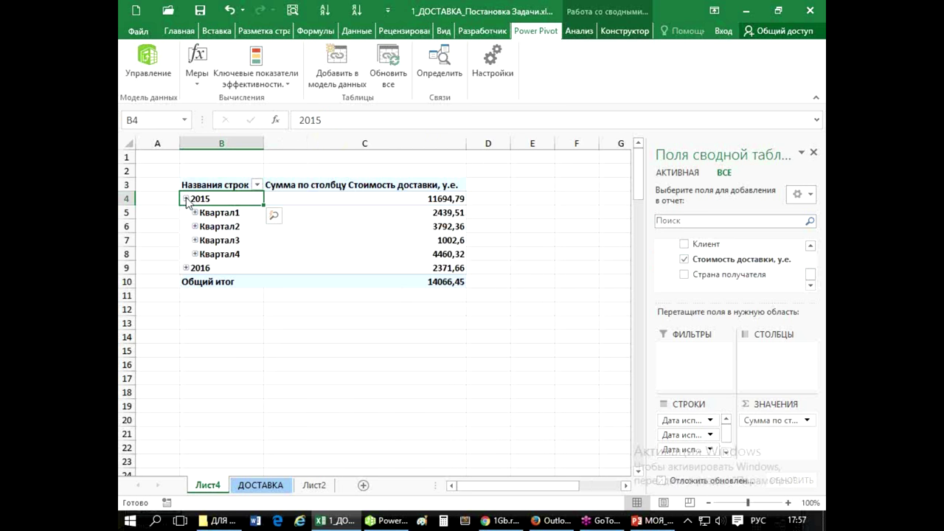
pyautogui.click(185, 269)
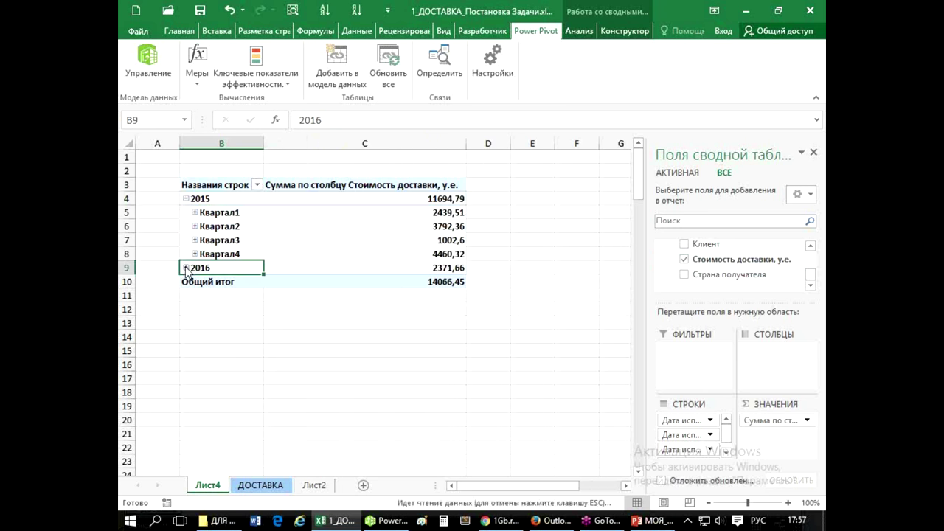
pyautogui.click(194, 213)
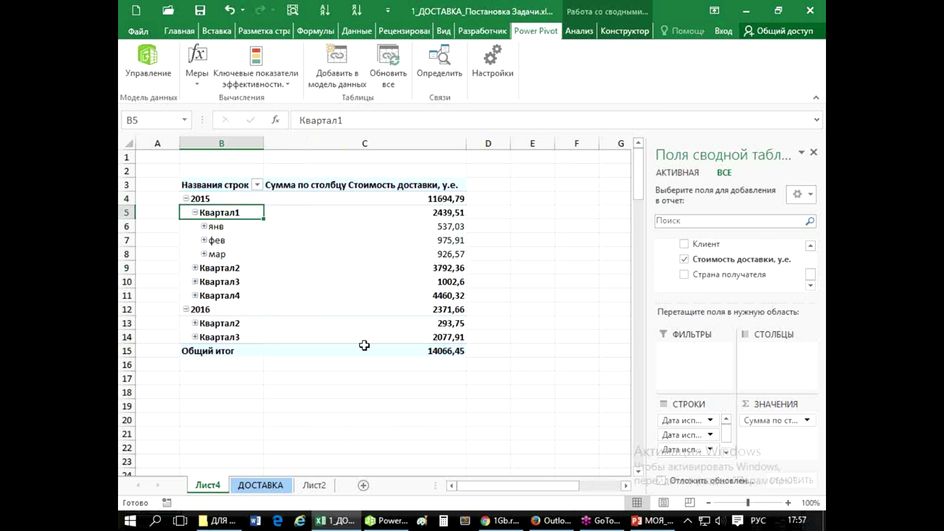
pyautogui.rightClick(215, 227)
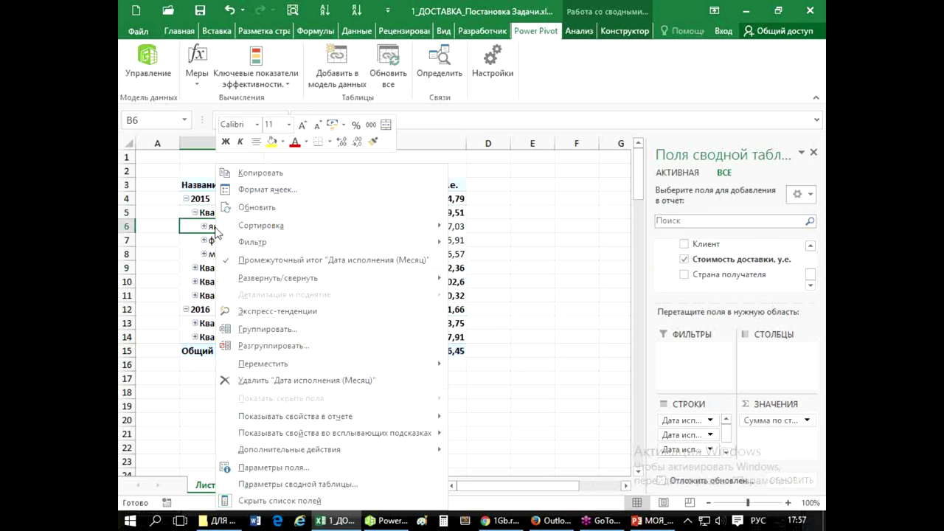
# Regroup the dates by Месяцы and Годы only, dropping Кварталы
pyautogui.click(263, 330)
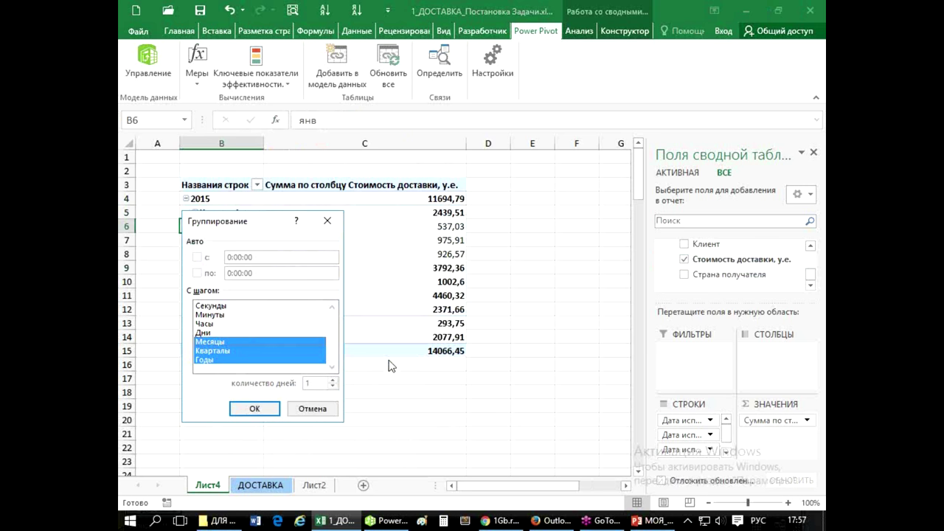
pyautogui.click(222, 350)
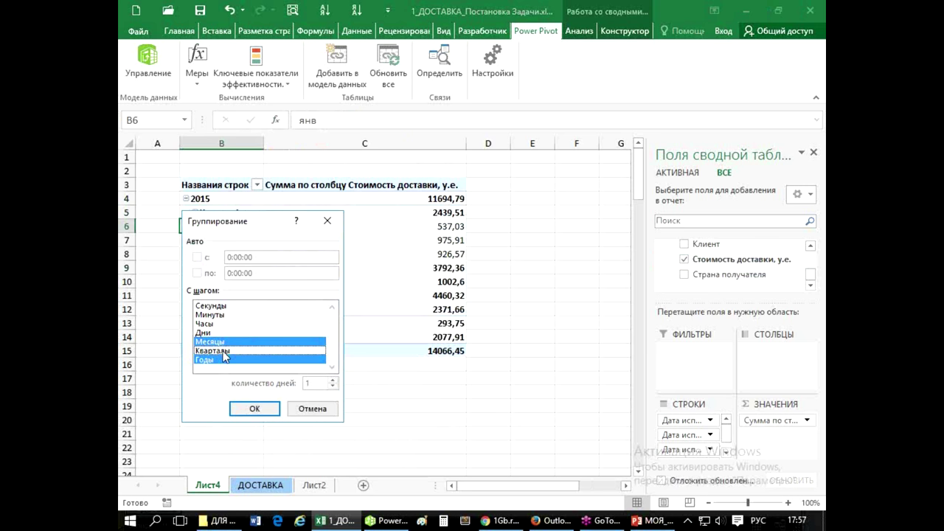
pyautogui.click(251, 408)
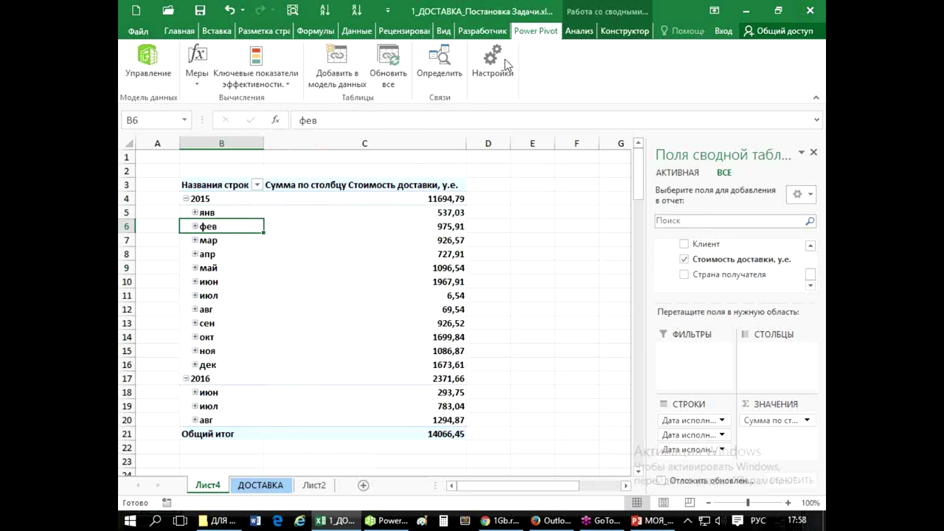
# Close the current workbook without saving and open 2_ДОСТАВКА исх.xlsx from the folder
pyautogui.click(810, 12)
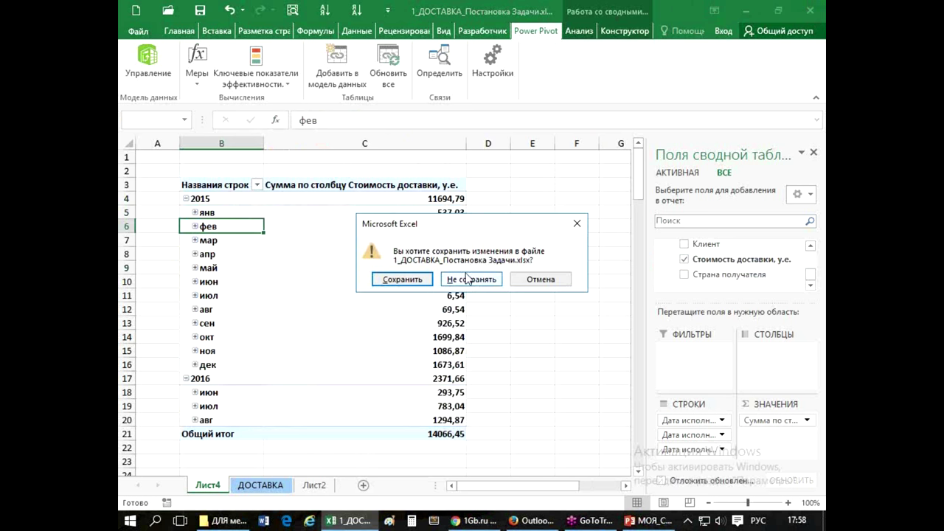
pyautogui.click(467, 278)
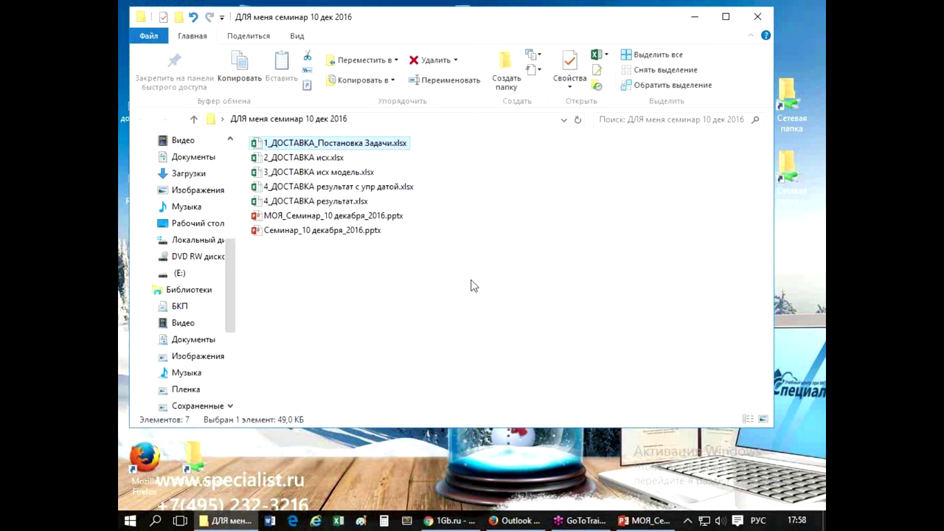
pyautogui.click(474, 285)
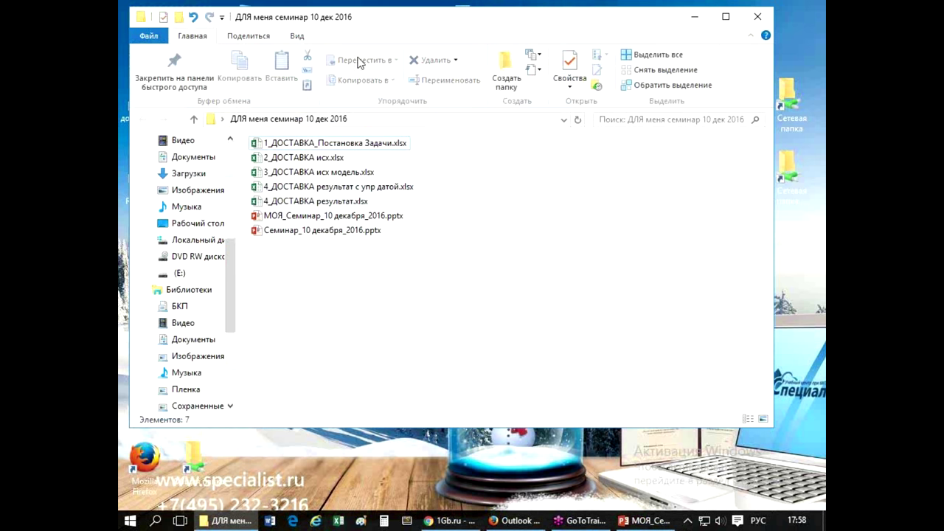
pyautogui.moveTo(303, 158)
pyautogui.doubleClick(284, 160)
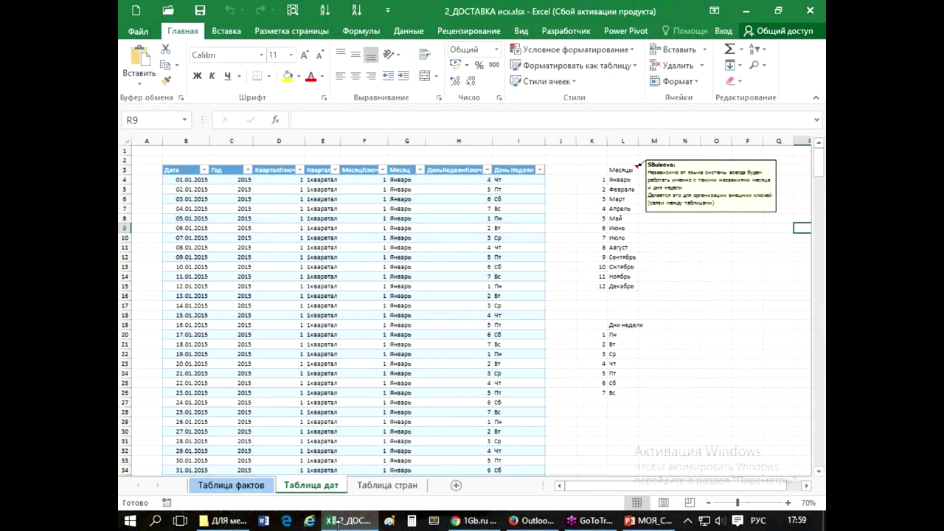
pyautogui.click(219, 488)
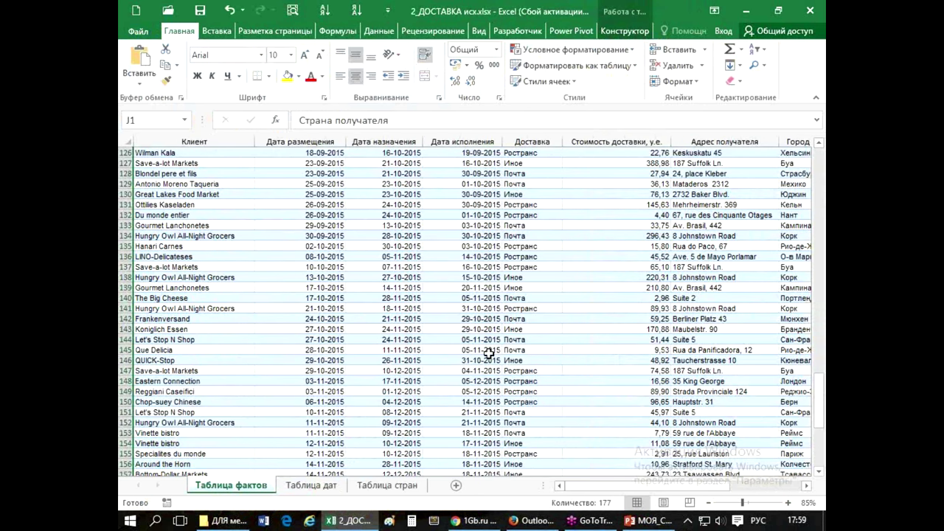
pyautogui.keyDown('ctrl'); pyautogui.scroll(1, 570, 357); pyautogui.keyUp('ctrl')
pyautogui.keyDown('ctrl'); pyautogui.scroll(-1, 569, 357); pyautogui.keyUp('ctrl')
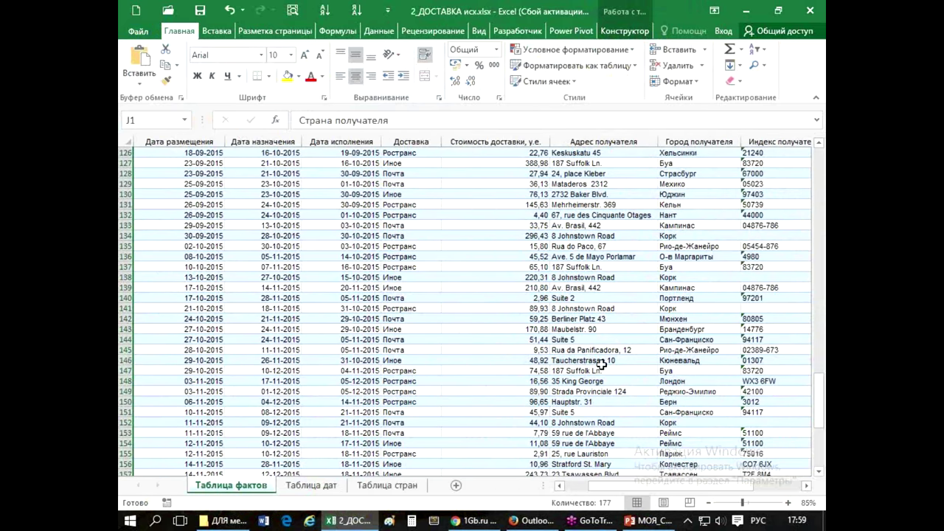
pyautogui.scroll(1, 626, 368)
pyautogui.scroll(5, 626, 368)
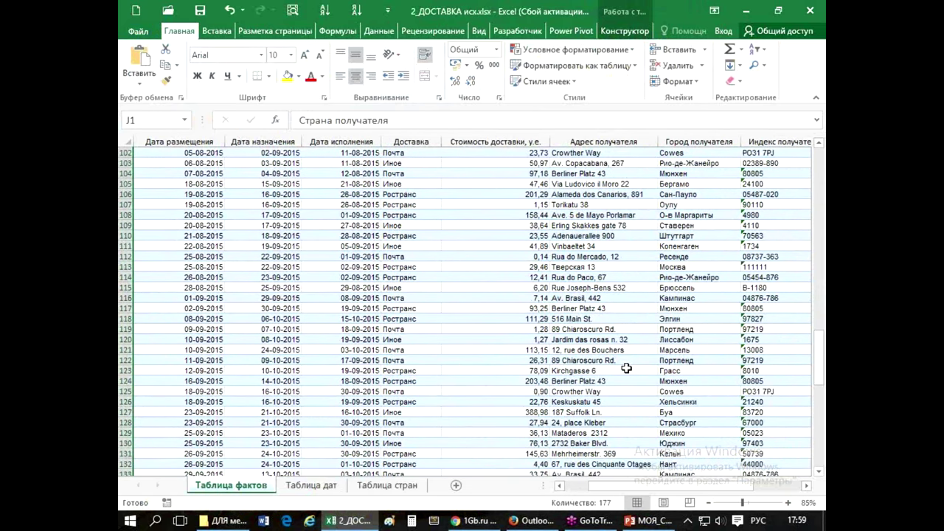
pyautogui.scroll(1, 625, 368)
pyautogui.scroll(6, 626, 368)
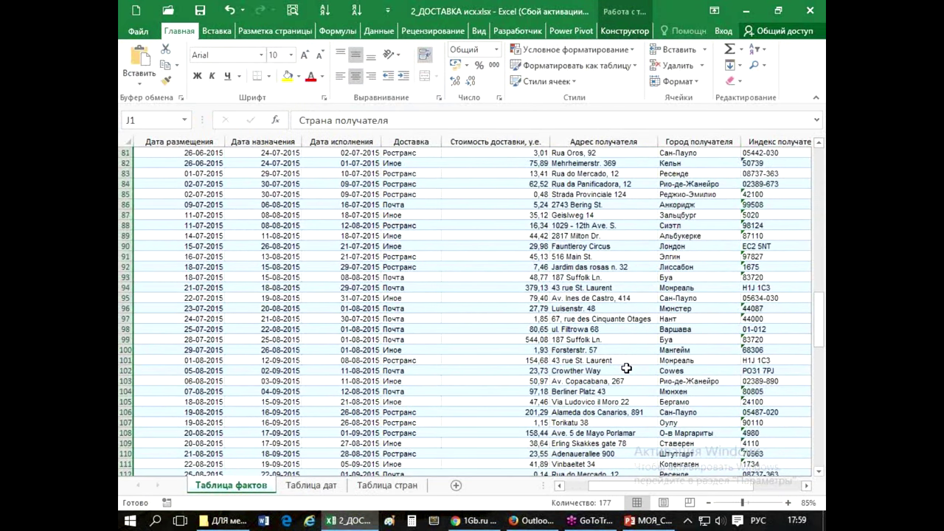
pyautogui.scroll(1, 626, 368)
pyautogui.keyDown('ctrl'); pyautogui.scroll(-2, 664, 434); pyautogui.keyUp('ctrl')
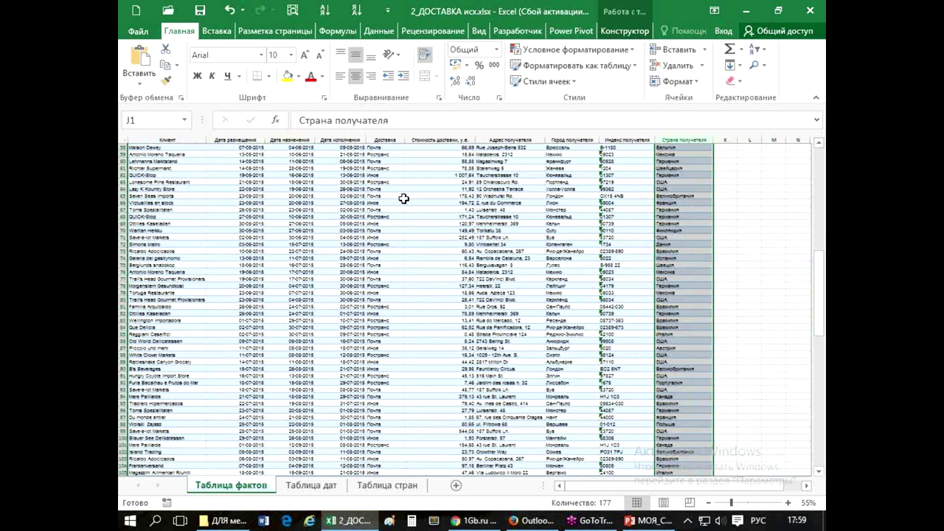
pyautogui.click(675, 249)
pyautogui.click(500, 230)
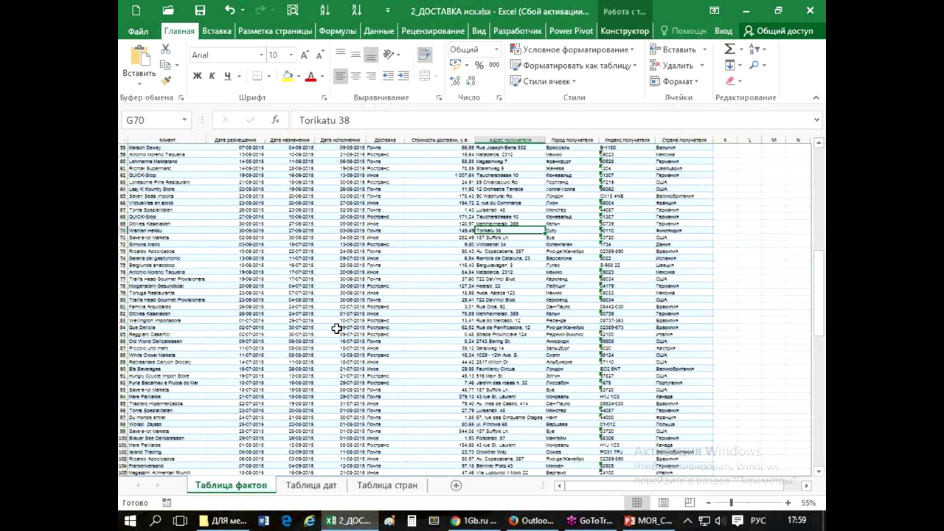
pyautogui.click(311, 490)
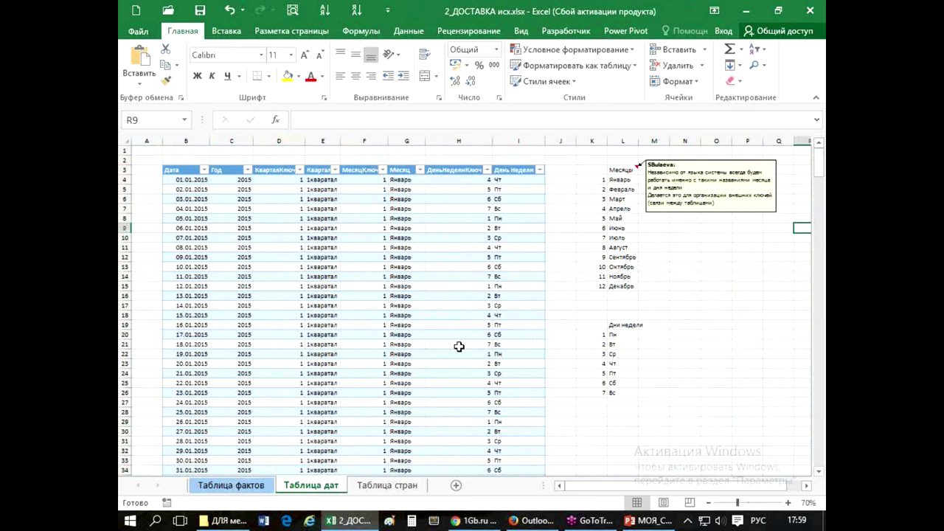
# Widen the КварталКлюч (D) and Квартал (E) columns while reviewing the C4–G4 date formulas
pyautogui.click(221, 181)
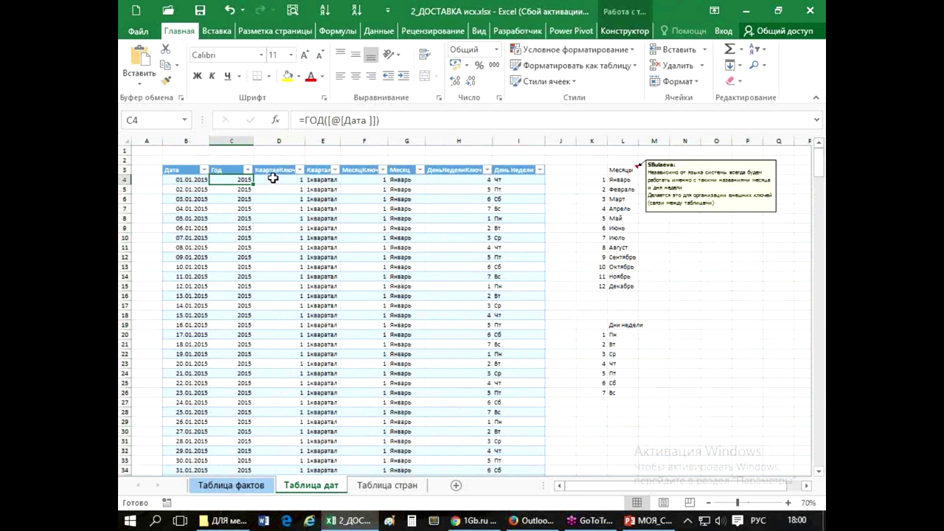
pyautogui.moveTo(304, 141); pyautogui.dragTo(312, 141)
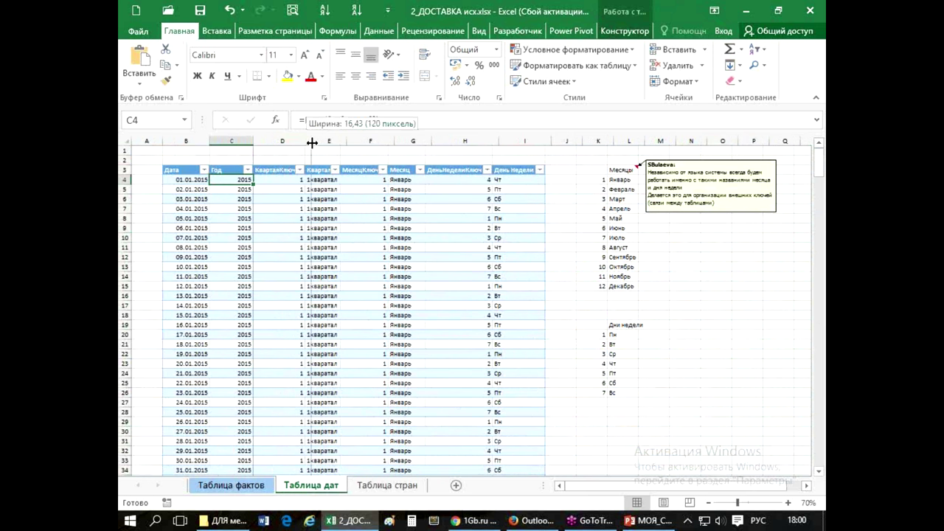
pyautogui.click(279, 181)
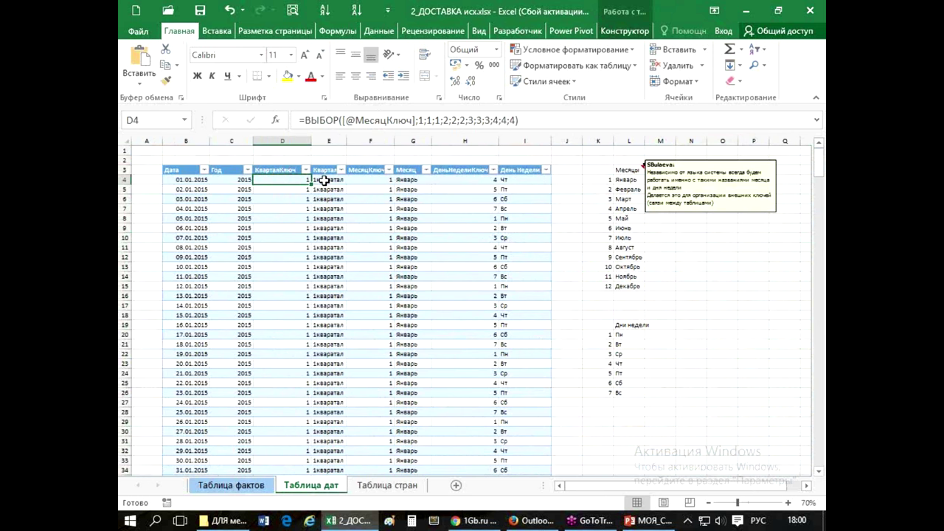
pyautogui.click(324, 180)
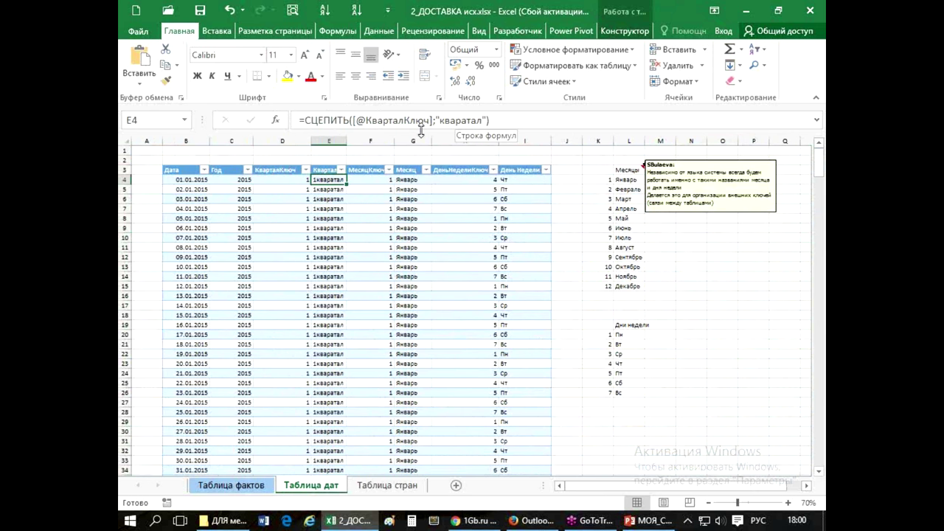
pyautogui.moveTo(347, 141); pyautogui.dragTo(354, 141)
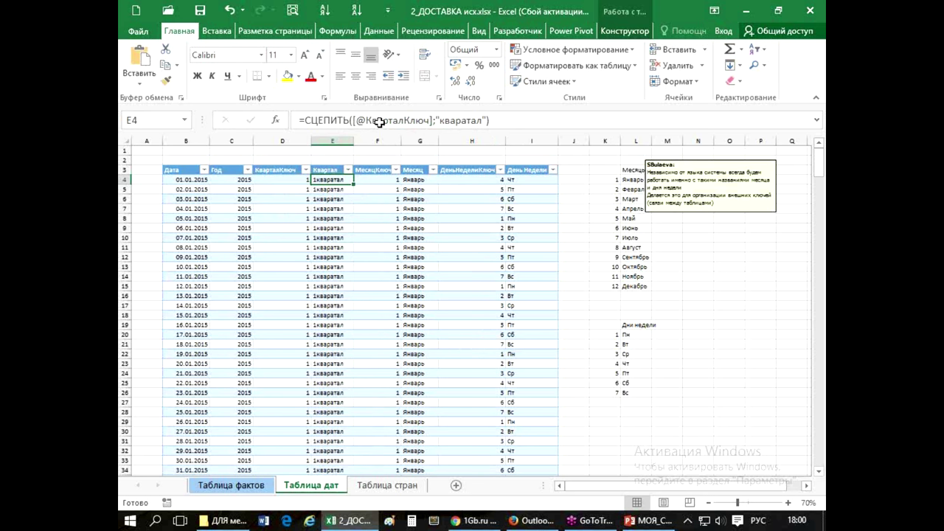
pyautogui.click(369, 180)
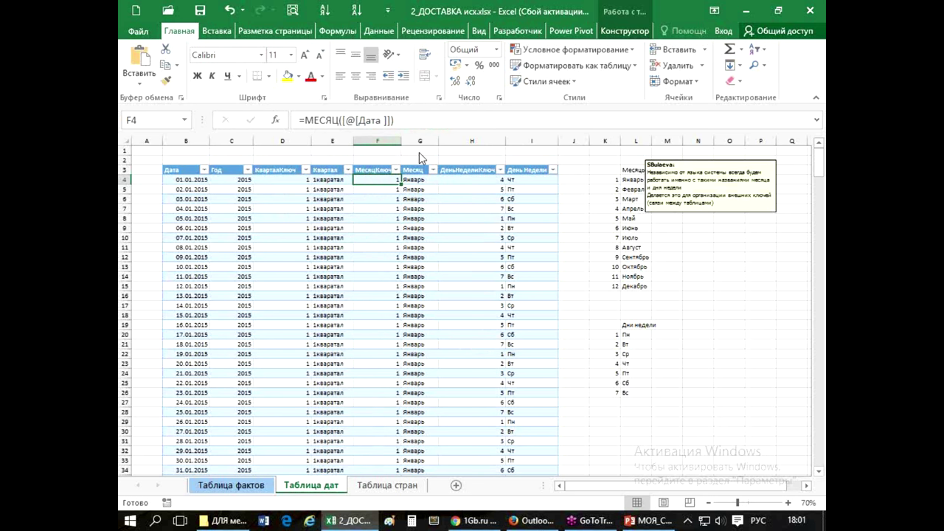
pyautogui.click(419, 180)
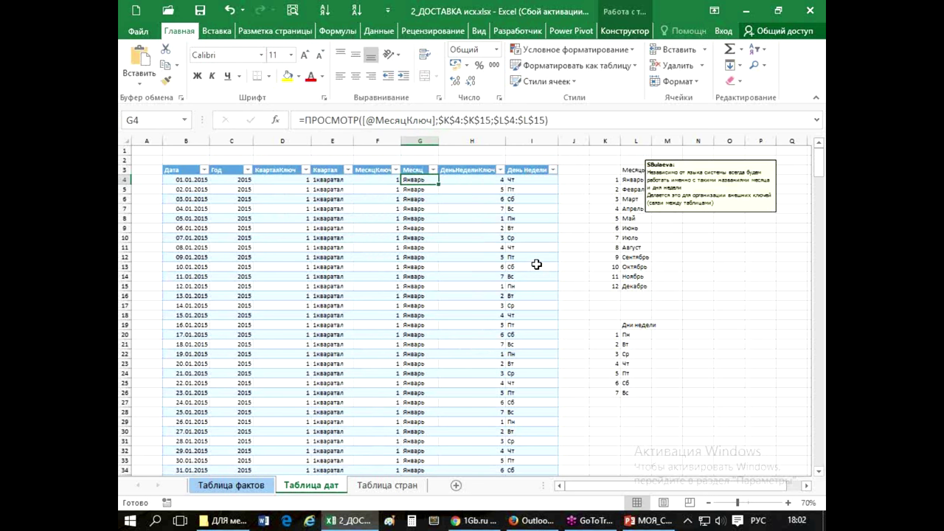
# Review the month list and the month, weekday number and weekday name formulas in the date table
pyautogui.click(633, 180)
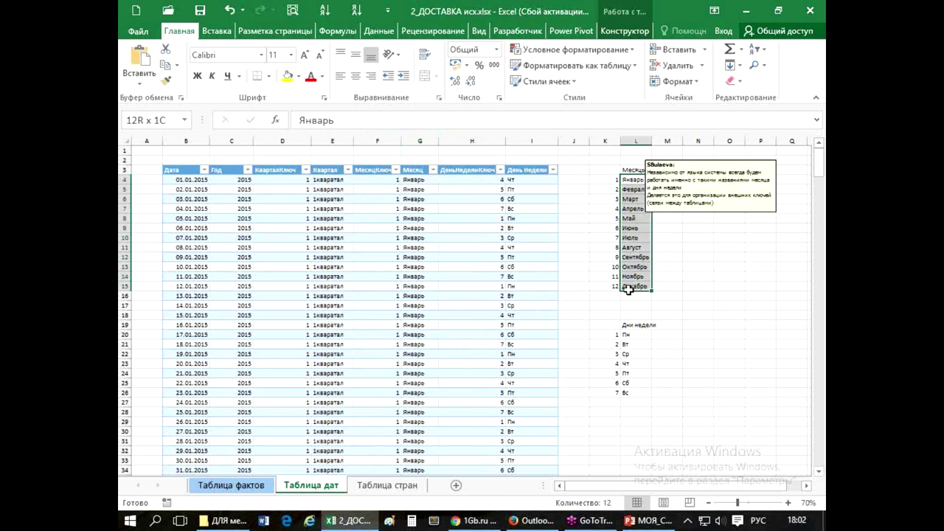
pyautogui.moveTo(601, 179); pyautogui.dragTo(591, 289)
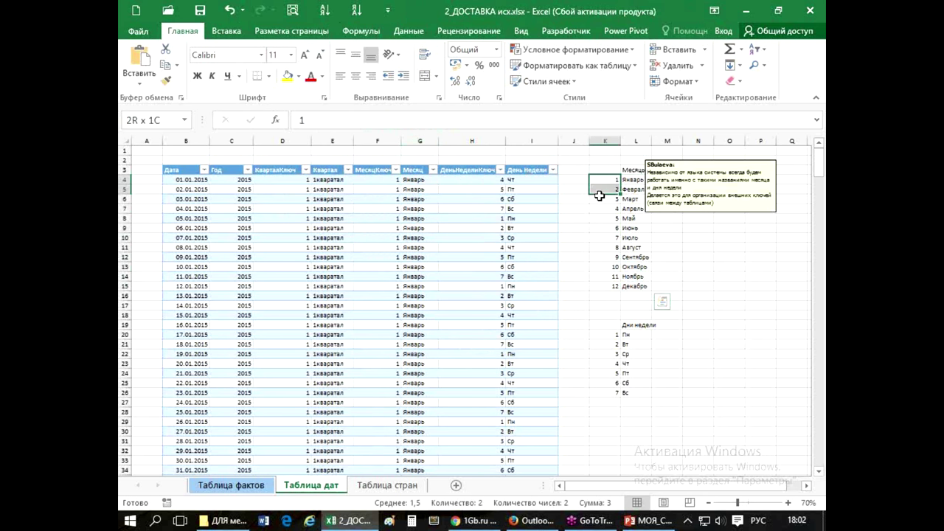
pyautogui.click(411, 177)
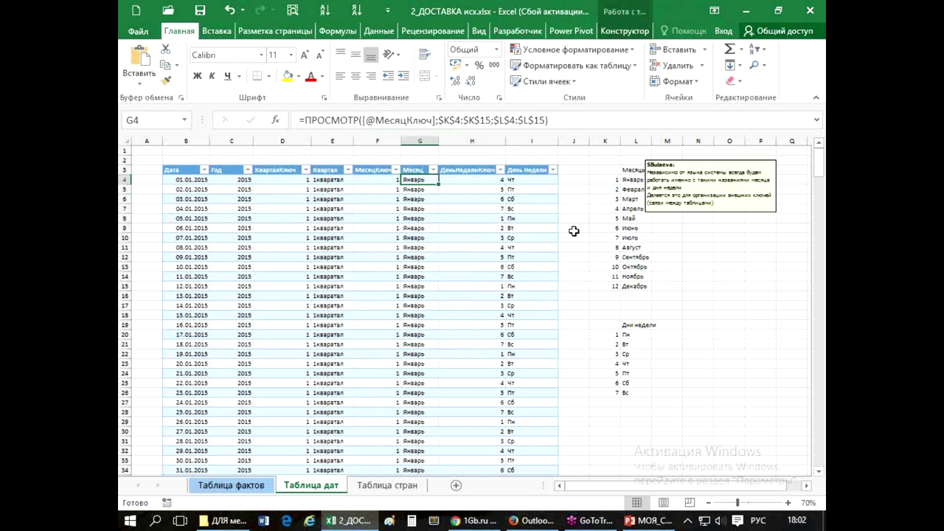
pyautogui.click(485, 182)
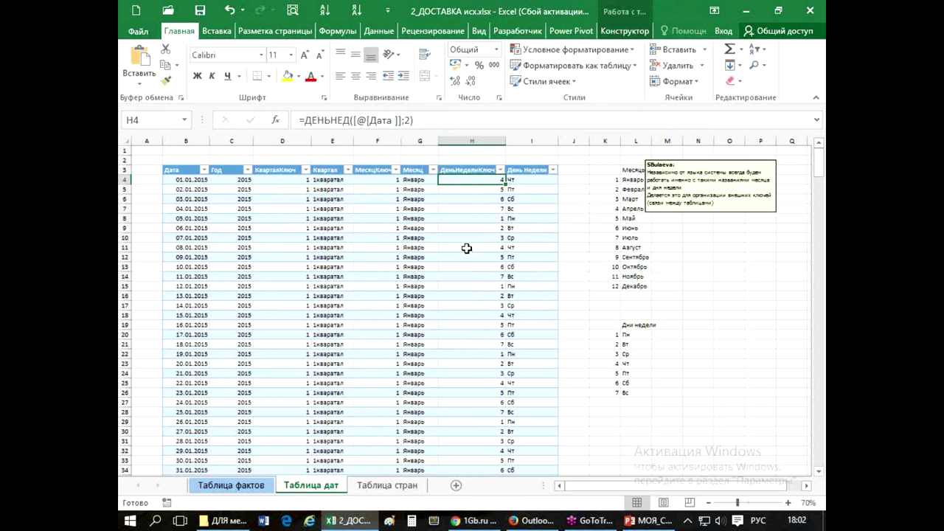
pyautogui.click(529, 182)
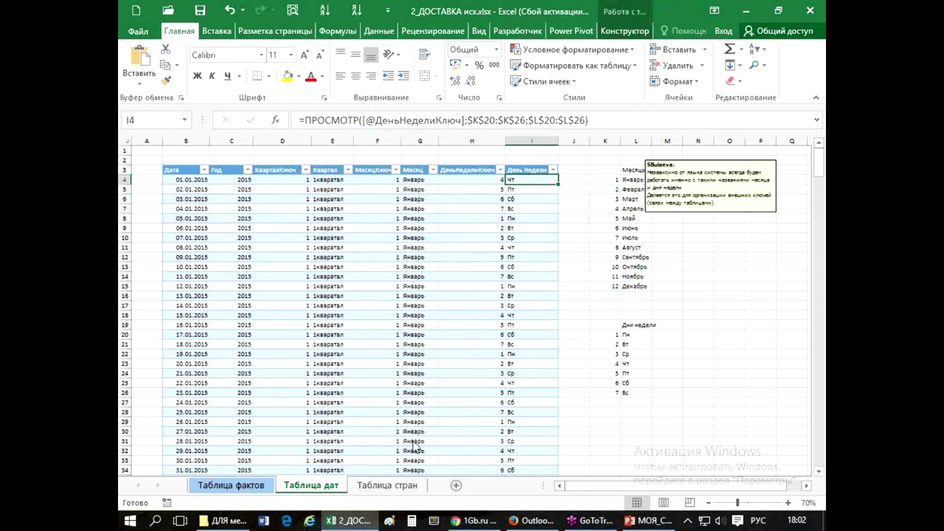
# Look over the Таблица стран country sheet, then move on to the Таблица фактов sheet
pyautogui.click(413, 488)
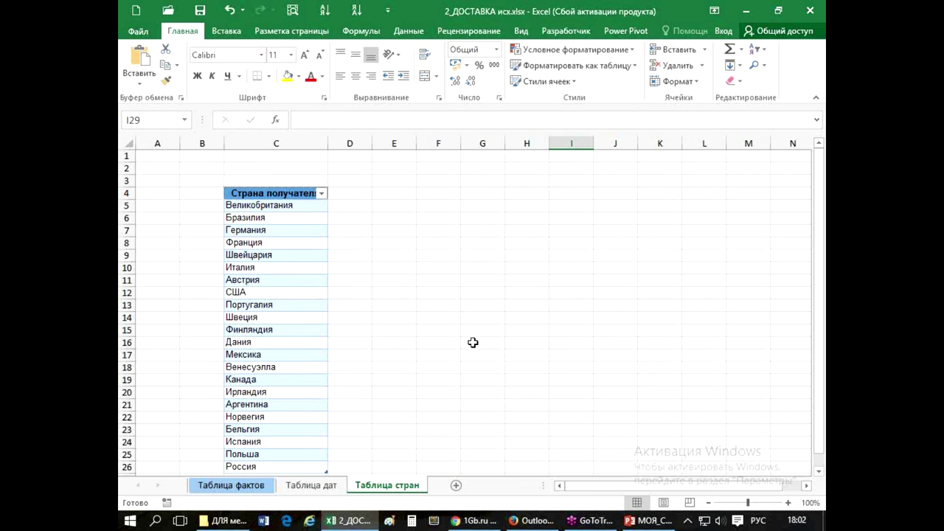
pyautogui.scroll(-1, 473, 342)
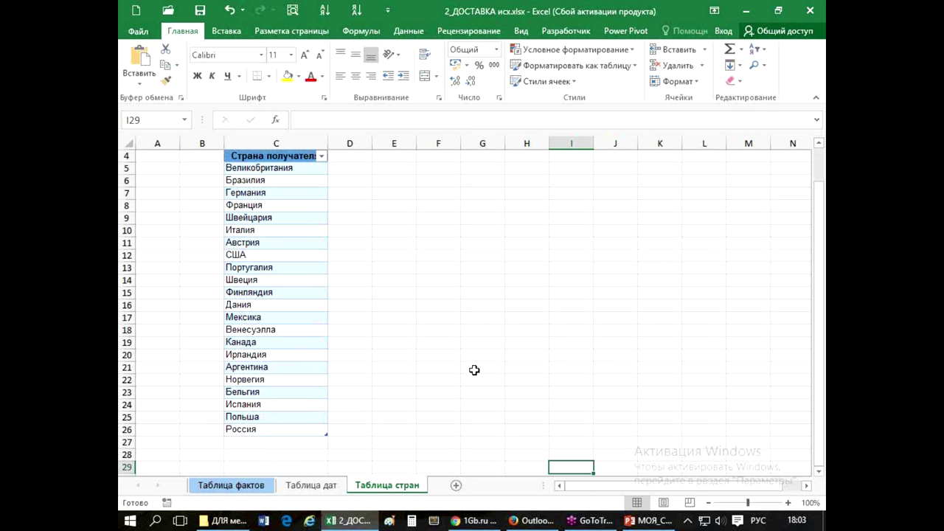
pyautogui.click(486, 363)
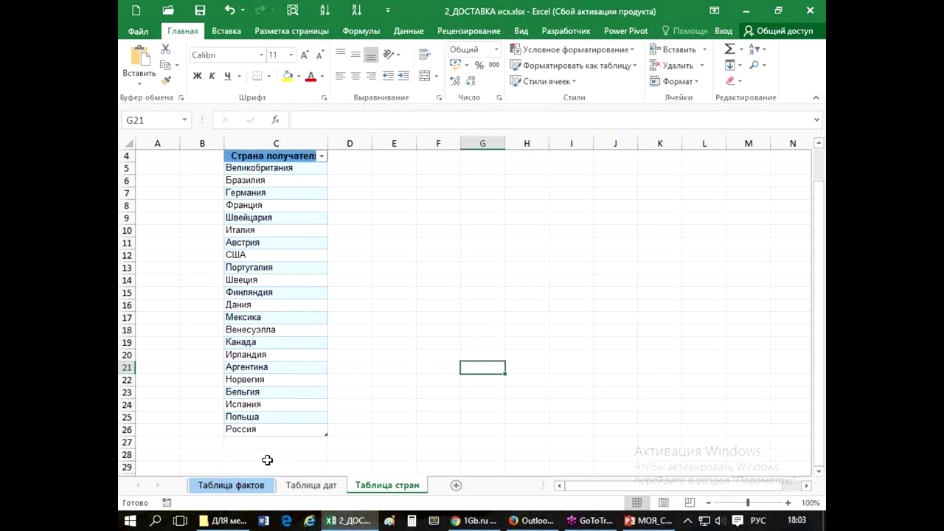
pyautogui.click(227, 486)
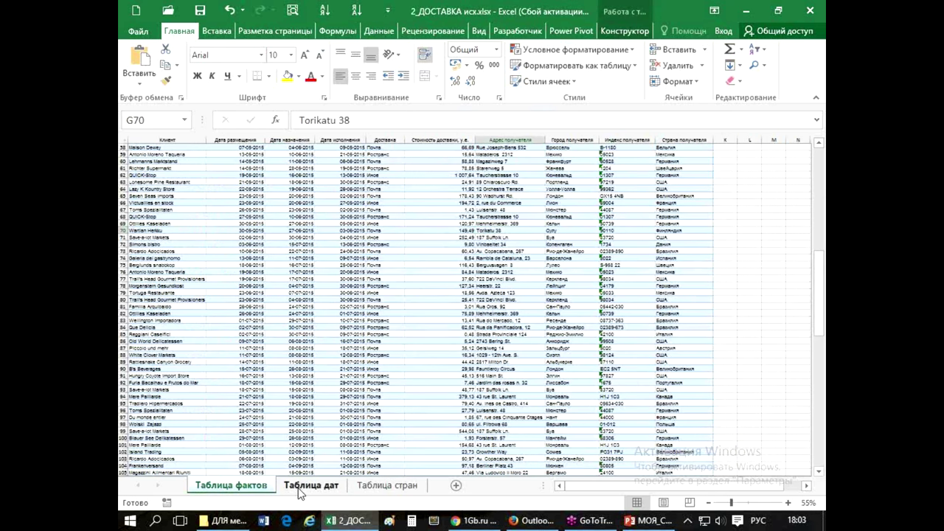
# Add the Таблица фактов delivery table to the Power Pivot data model as Доставка
pyautogui.click(310, 485)
pyautogui.click(387, 485)
pyautogui.click(214, 487)
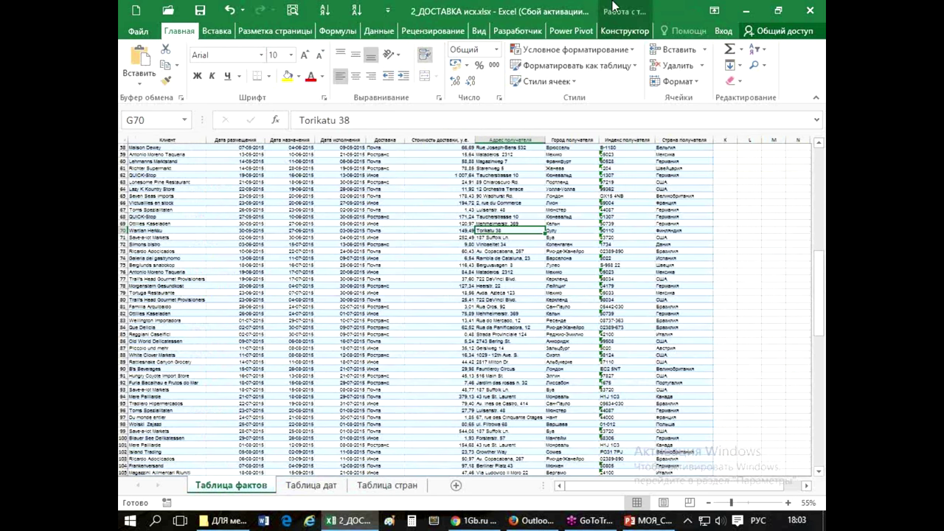
pyautogui.click(291, 341)
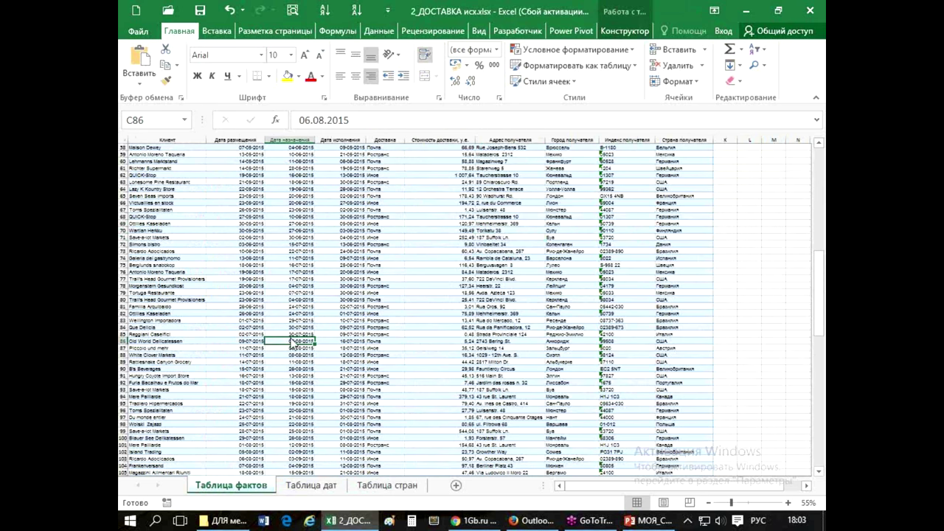
pyautogui.click(562, 33)
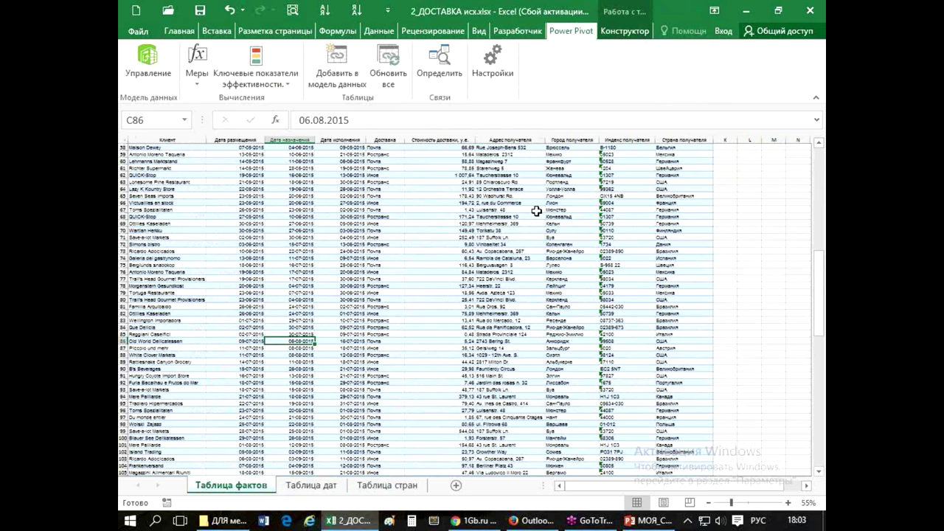
pyautogui.click(337, 55)
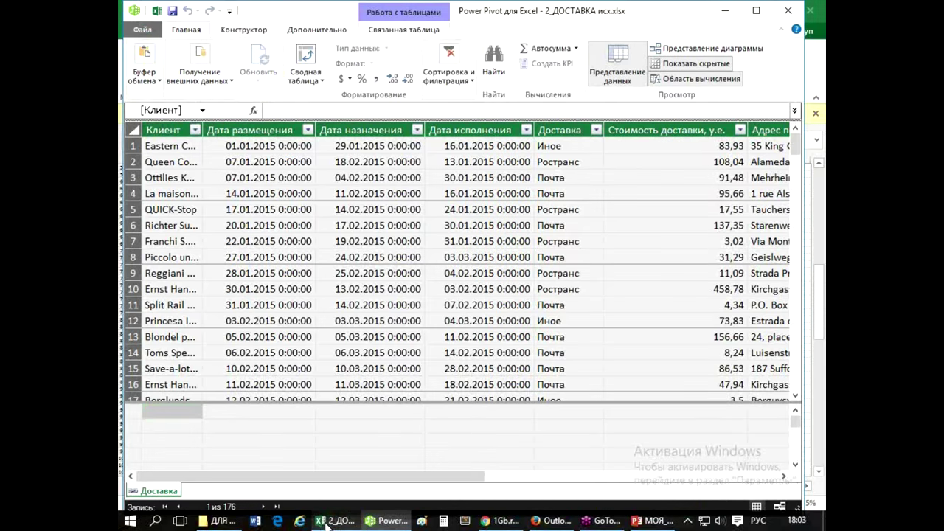
# Back in Excel, select a cell inside the Таблица дат date table
pyautogui.click(332, 521)
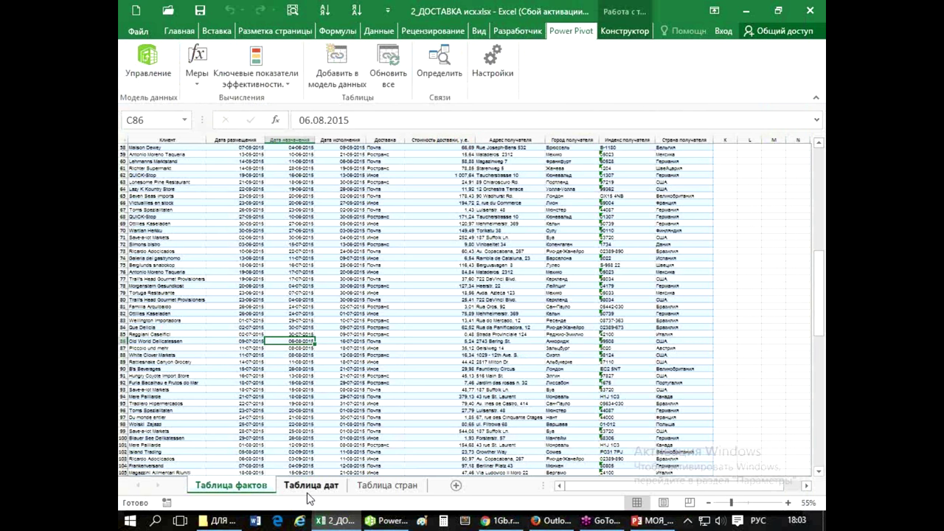
pyautogui.click(310, 486)
pyautogui.click(373, 304)
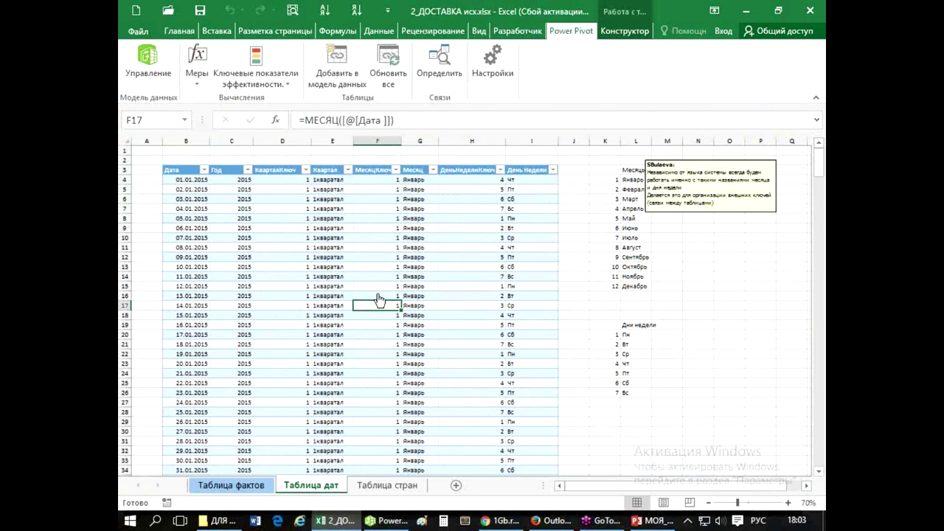
# Add the date table to the data model as Таблица2 with 365 rows, then return to Excel
pyautogui.click(336, 54)
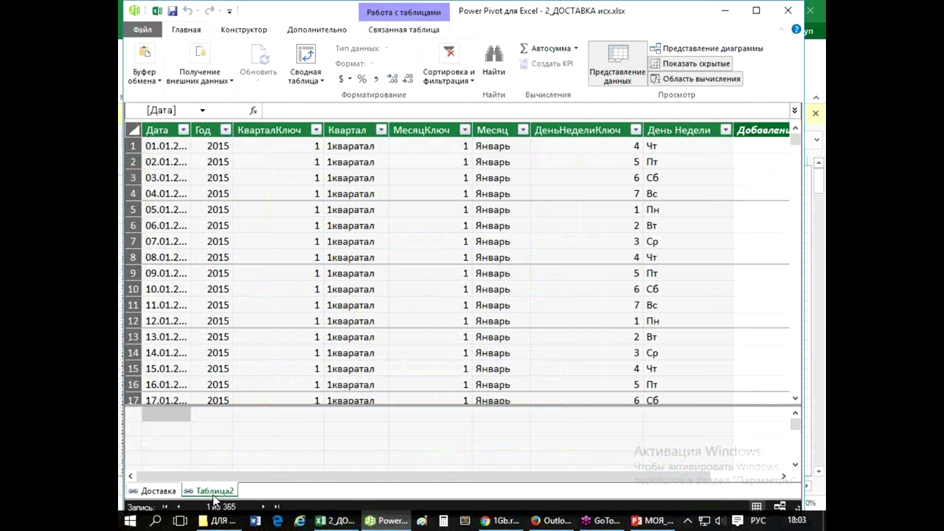
pyautogui.click(344, 521)
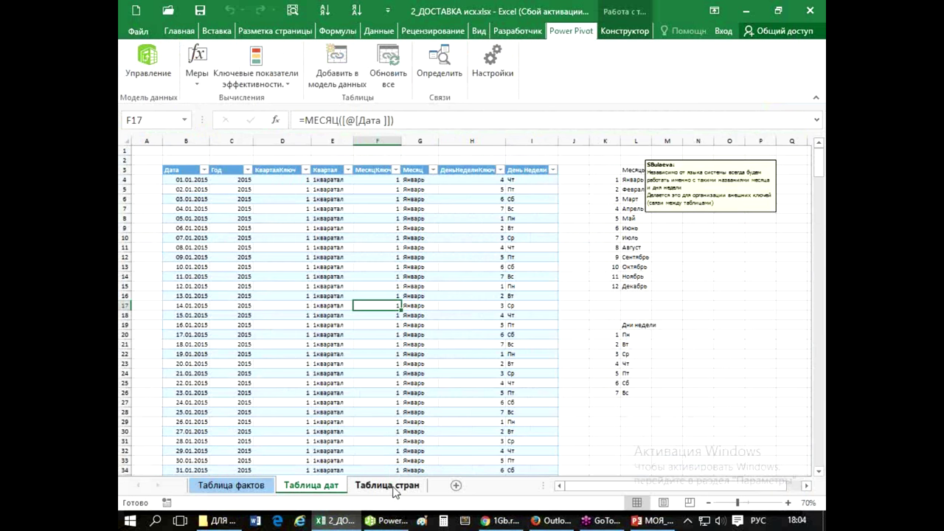
# Confirm the Таблица стран table is named СТРАНЫ and add its 22 countries to the data model
pyautogui.click(386, 484)
pyautogui.click(256, 244)
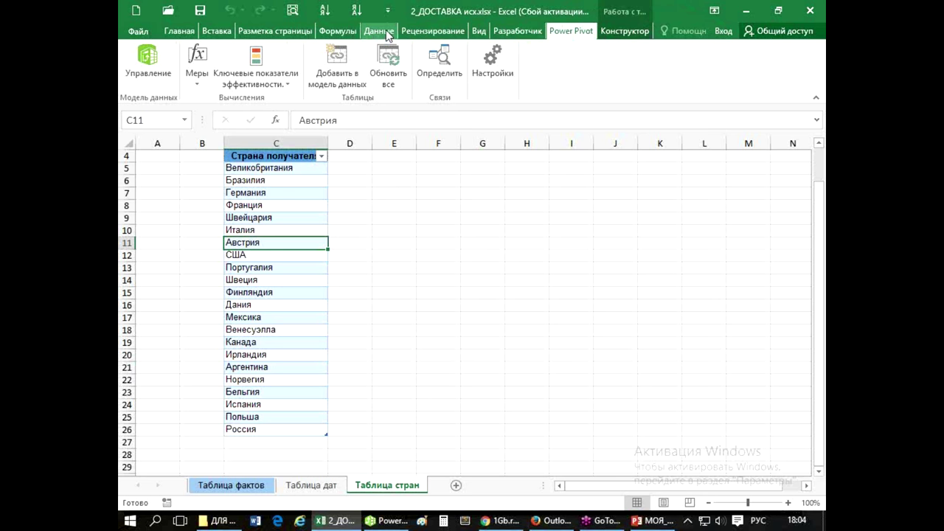
pyautogui.click(623, 31)
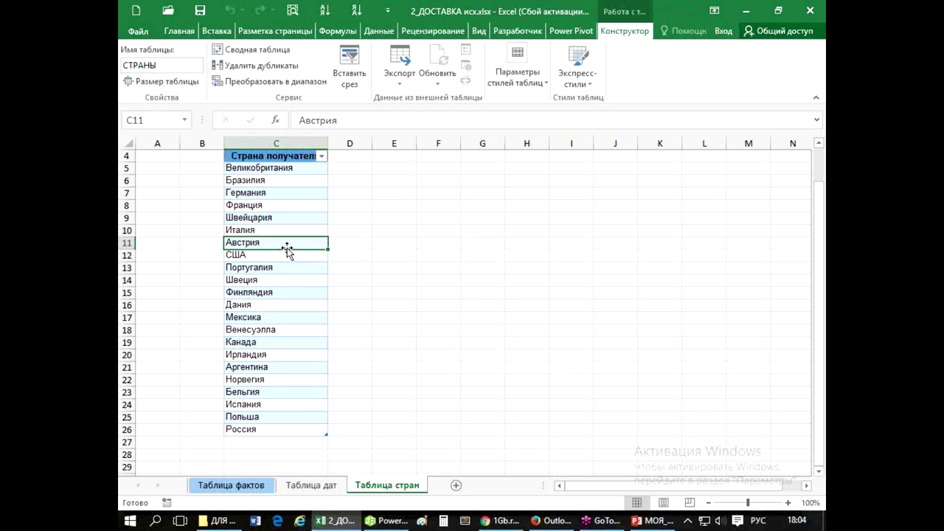
pyautogui.click(517, 31)
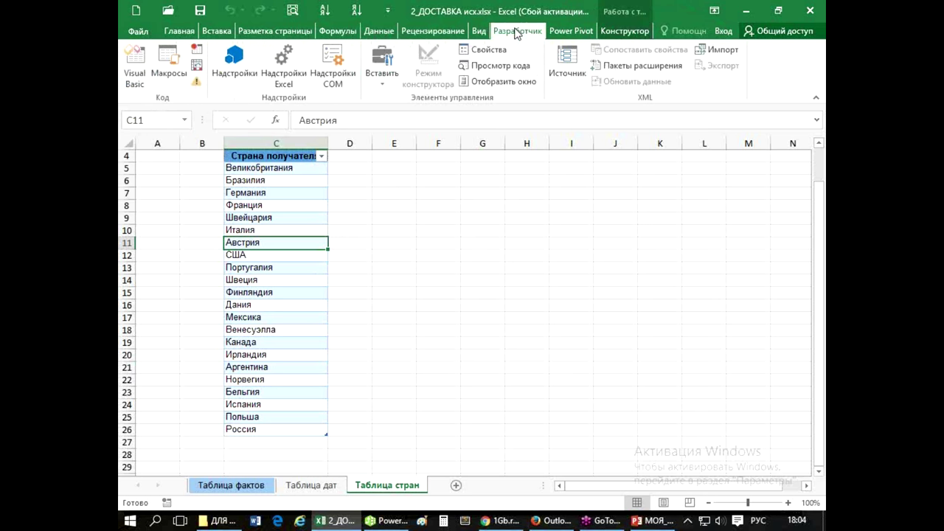
pyautogui.click(571, 30)
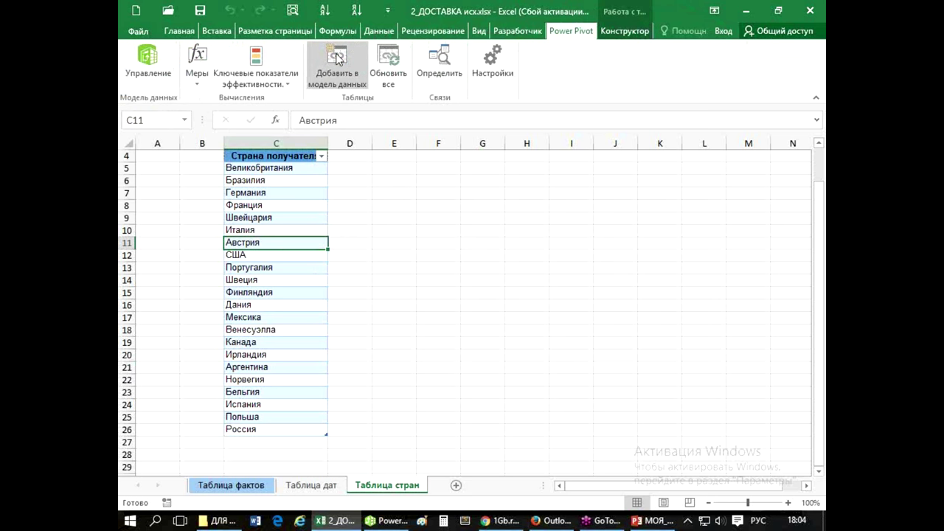
pyautogui.click(337, 65)
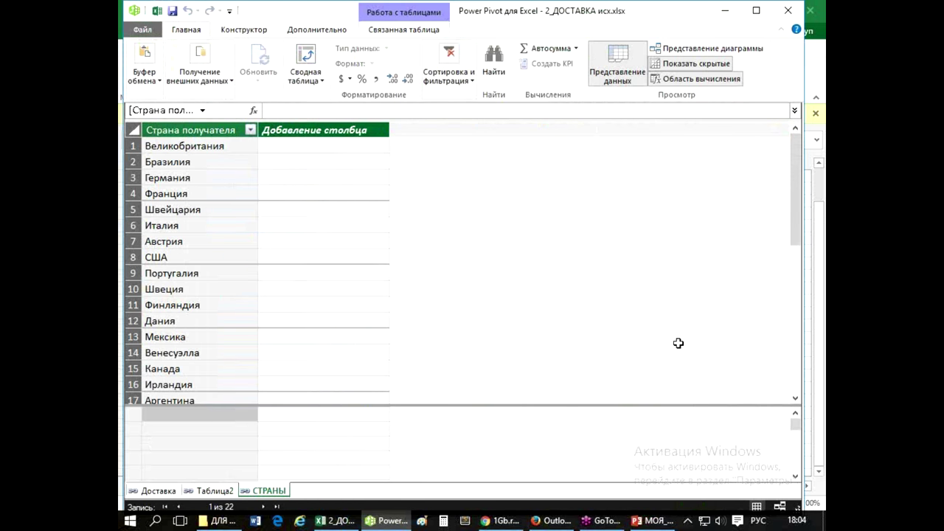
# Switch Power Pivot to diagram view showing the Доставка, Таблица2 and СТРАНЫ tables
pyautogui.click(316, 224)
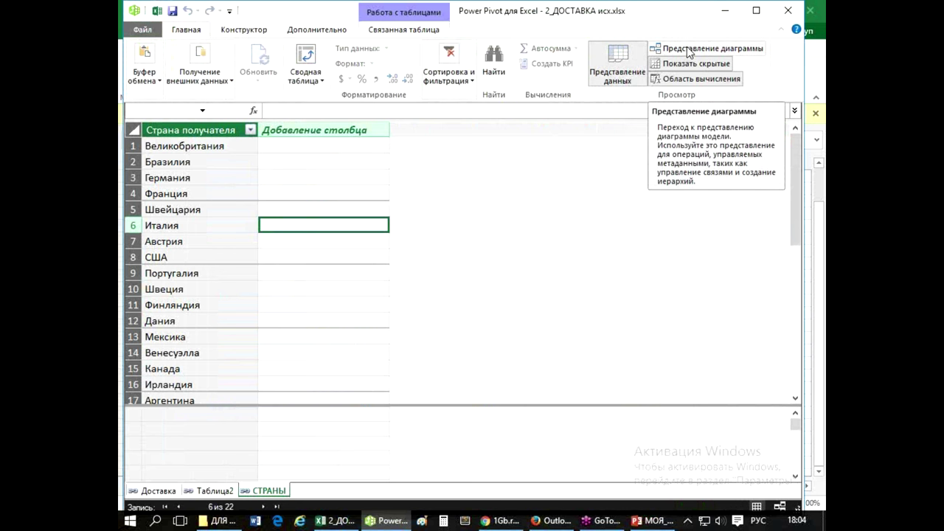
pyautogui.click(682, 50)
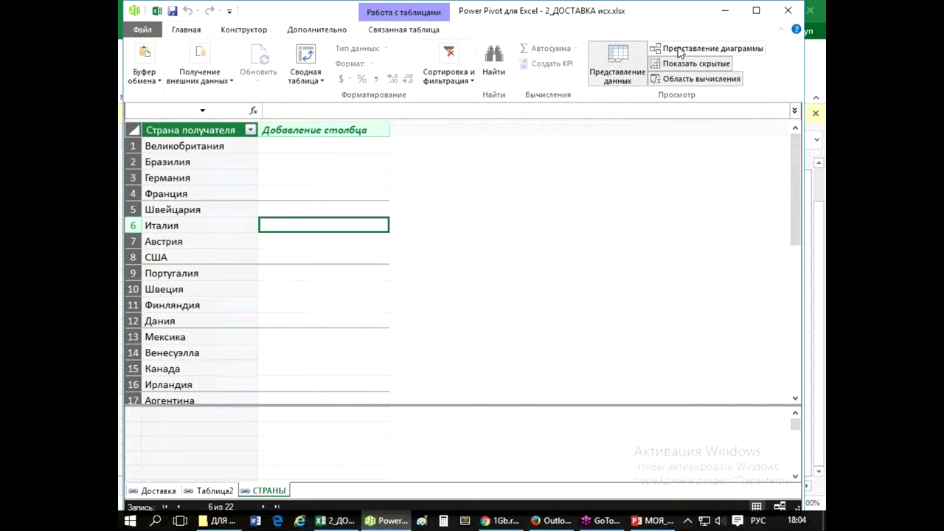
pyautogui.click(680, 48)
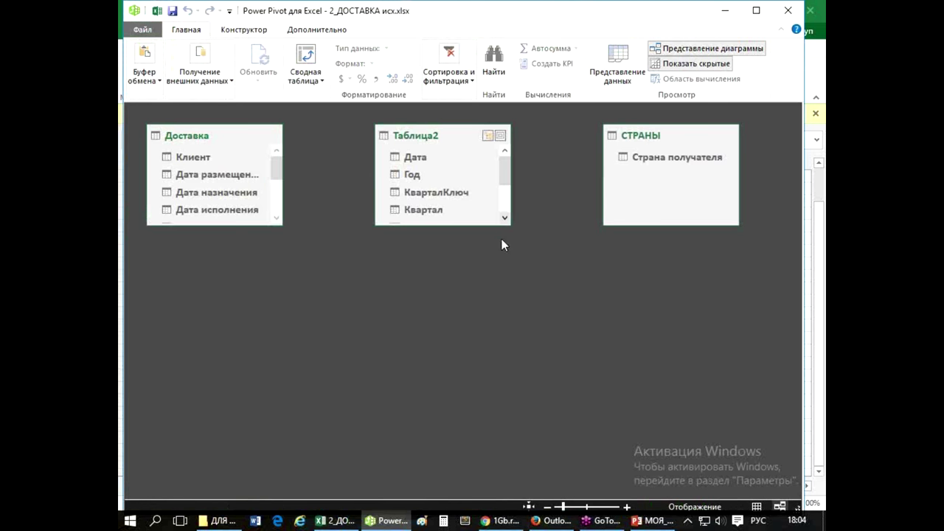
# Resize the Таблица2, СТРАНЫ and Доставка boxes so every field, including Страна получателя, shows
pyautogui.click(507, 223)
pyautogui.moveTo(508, 223); pyautogui.dragTo(524, 303)
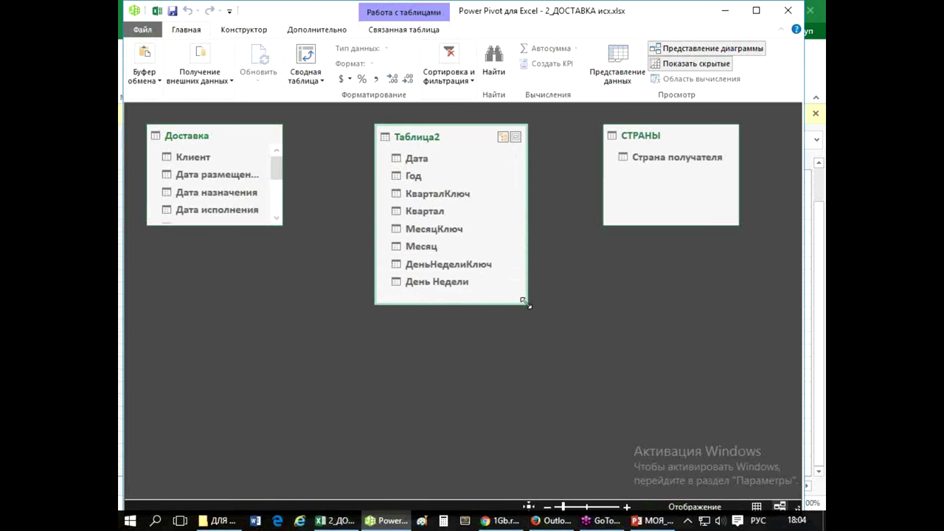
pyautogui.moveTo(283, 225); pyautogui.dragTo(337, 321)
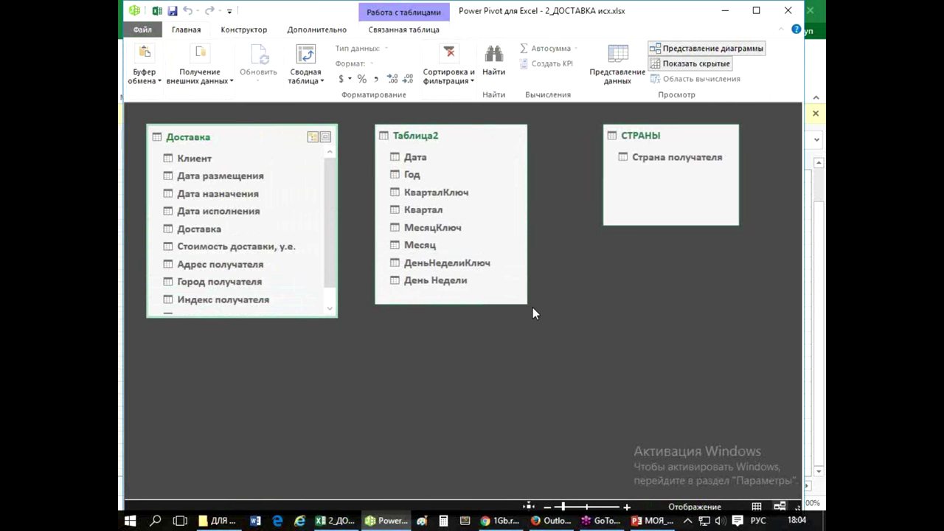
pyautogui.moveTo(526, 304); pyautogui.dragTo(514, 313)
pyautogui.click(684, 210)
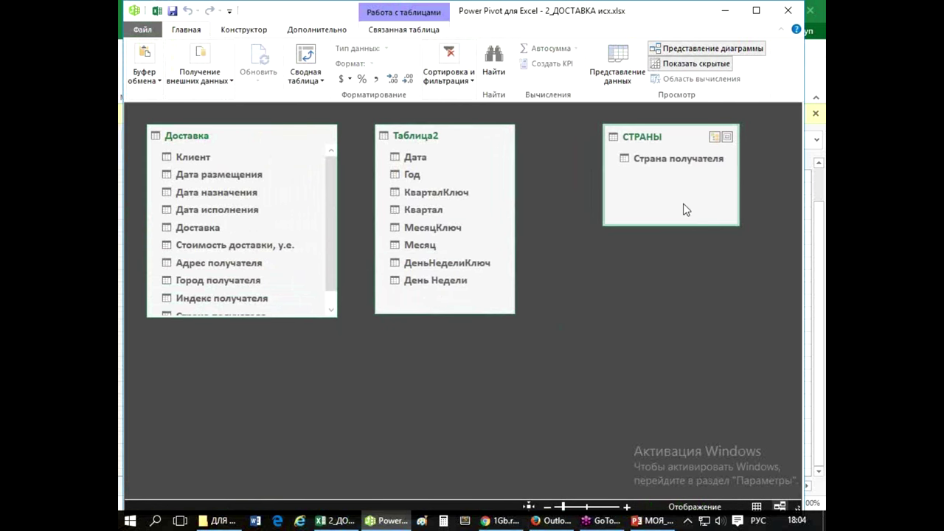
pyautogui.moveTo(734, 223)
pyautogui.mouseDown()
pyautogui.moveTo(725, 252)
pyautogui.moveTo(750, 211)
pyautogui.mouseUp()
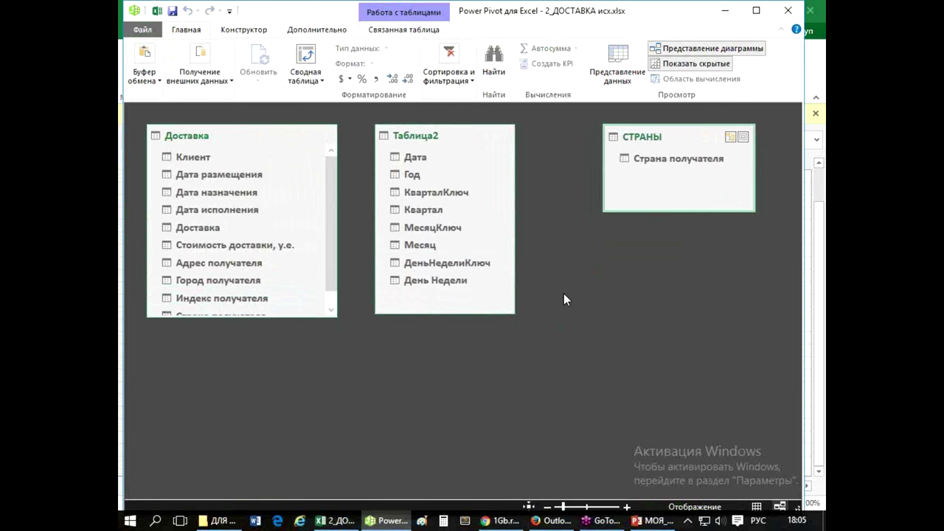
pyautogui.moveTo(335, 317)
pyautogui.mouseDown()
pyautogui.moveTo(336, 365)
pyautogui.moveTo(326, 339)
pyautogui.mouseUp()
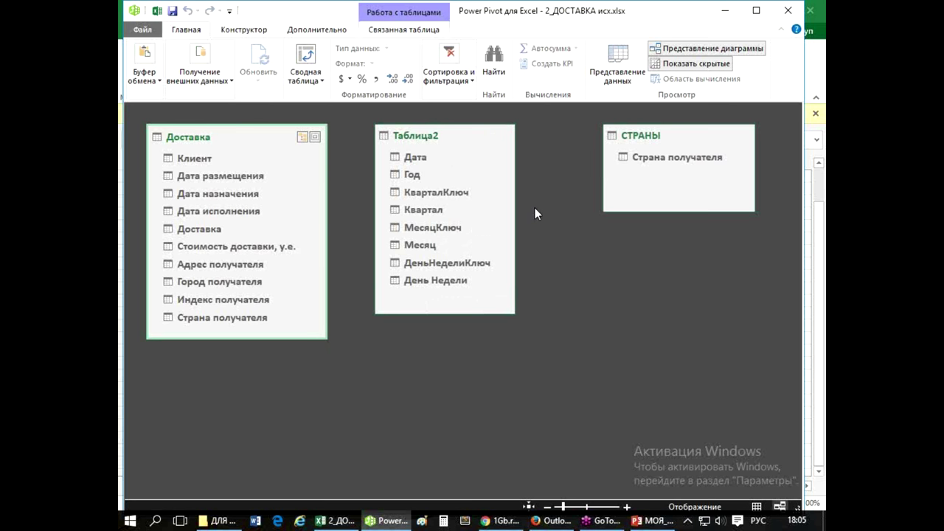
pyautogui.rightClick(432, 196)
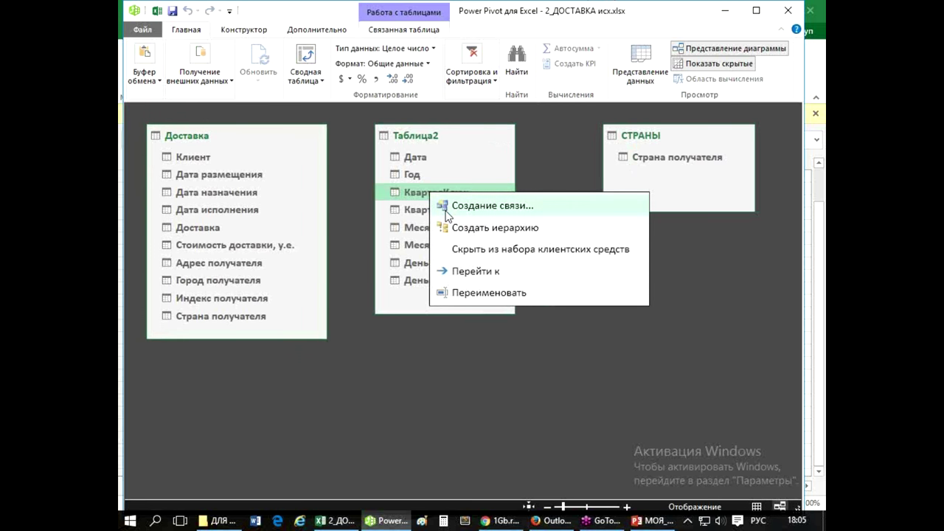
# Hide КварталКлюч, МесяцКлюч and ДеньНеделиКлюч from client tools, then switch to data view
pyautogui.click(458, 250)
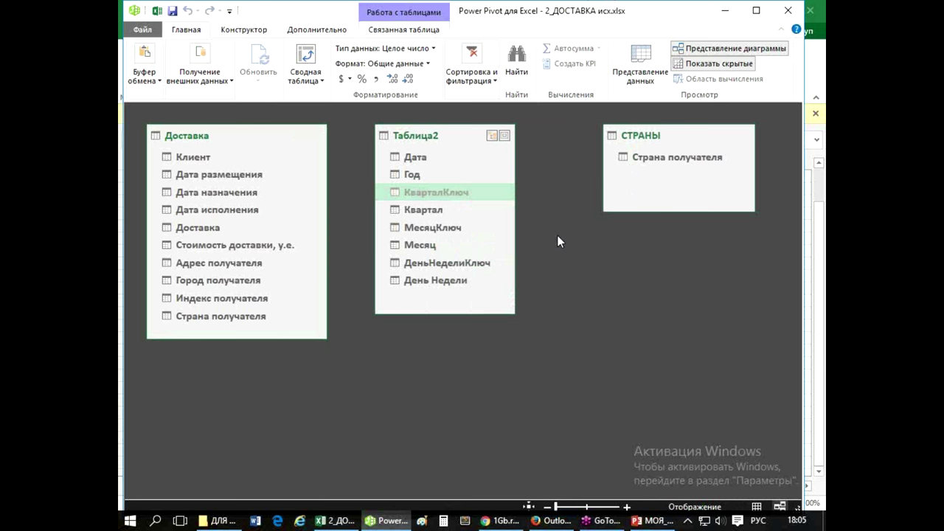
pyautogui.rightClick(415, 231)
pyautogui.click(485, 285)
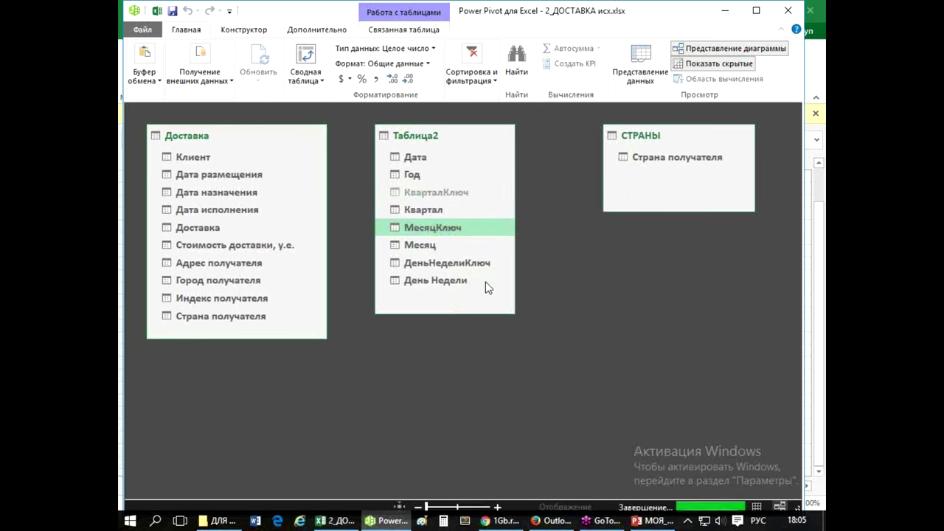
pyautogui.rightClick(453, 263)
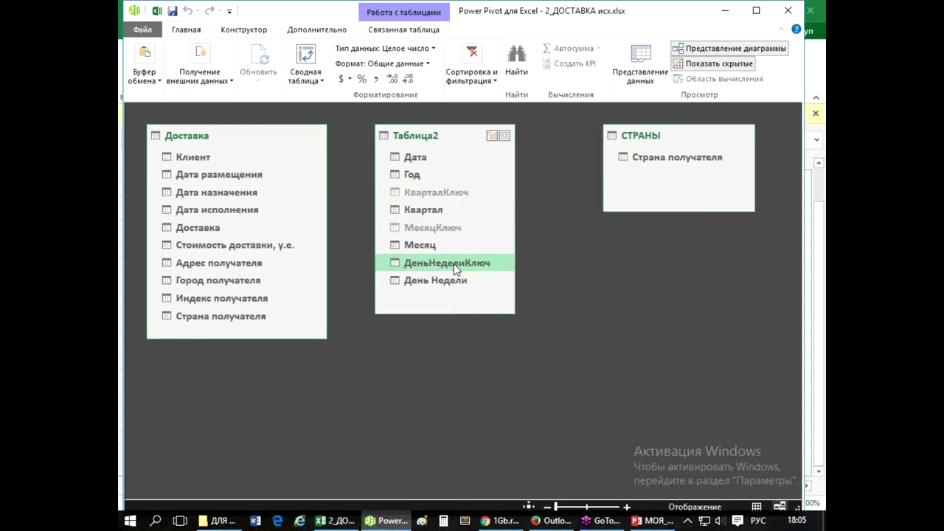
pyautogui.click(498, 321)
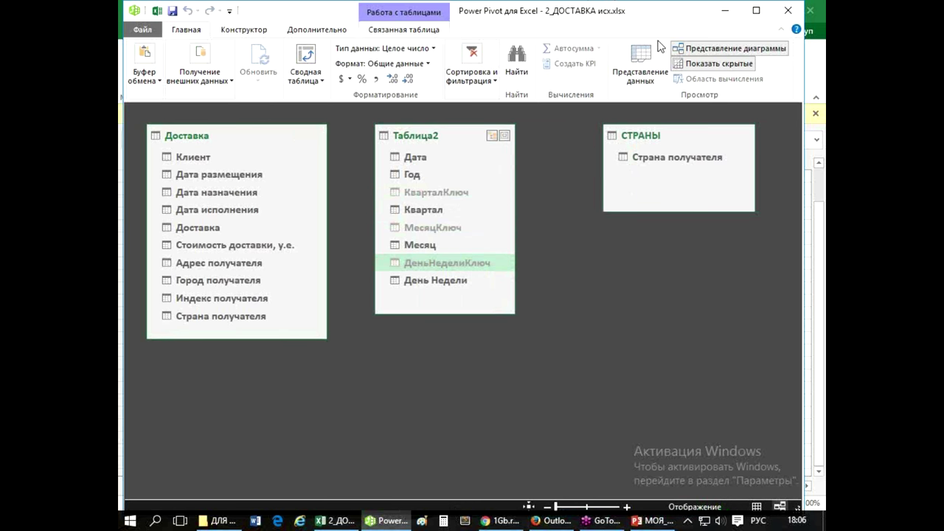
pyautogui.click(642, 59)
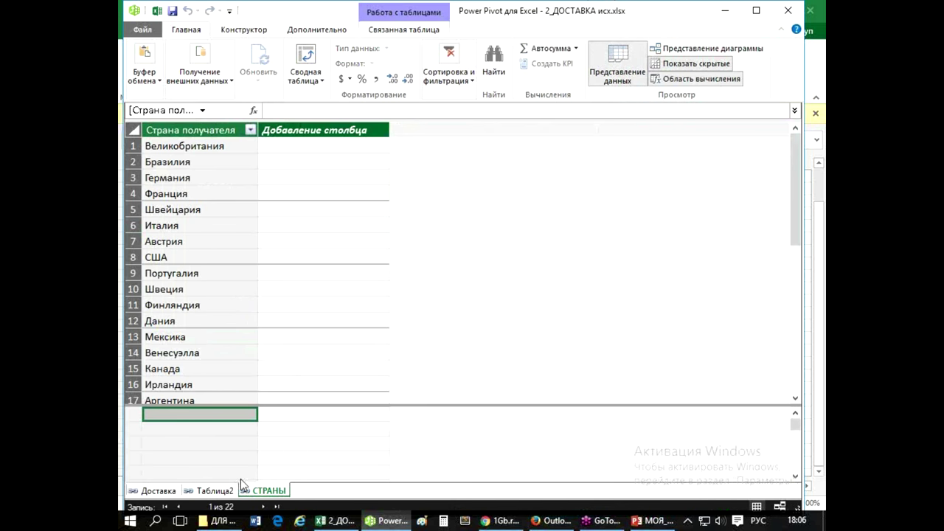
# Display Таблица2's 365 date rows and bring up its Конструктор design commands
pyautogui.click(215, 491)
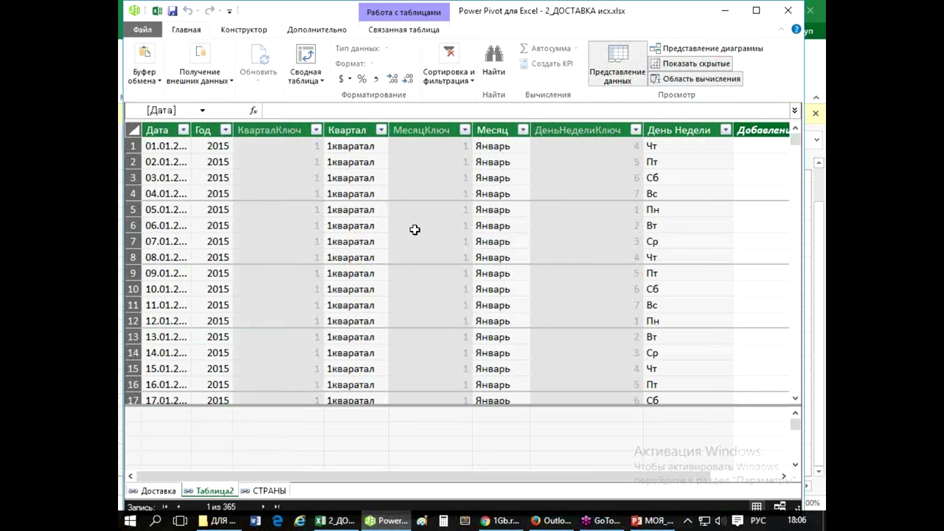
pyautogui.click(415, 229)
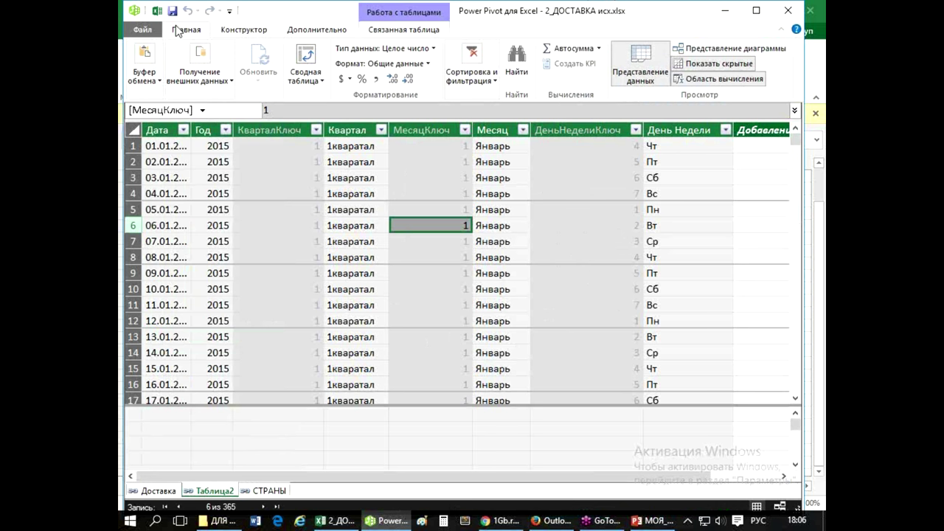
pyautogui.click(238, 31)
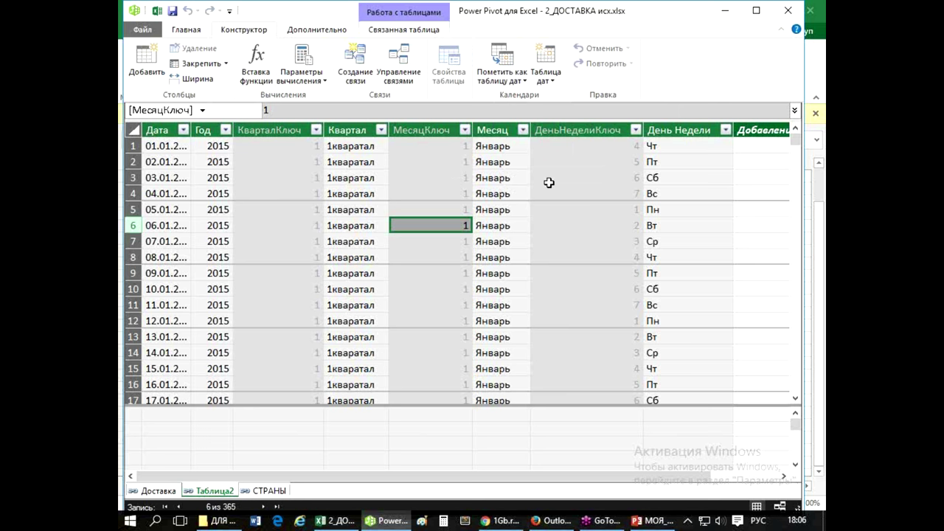
pyautogui.click(414, 252)
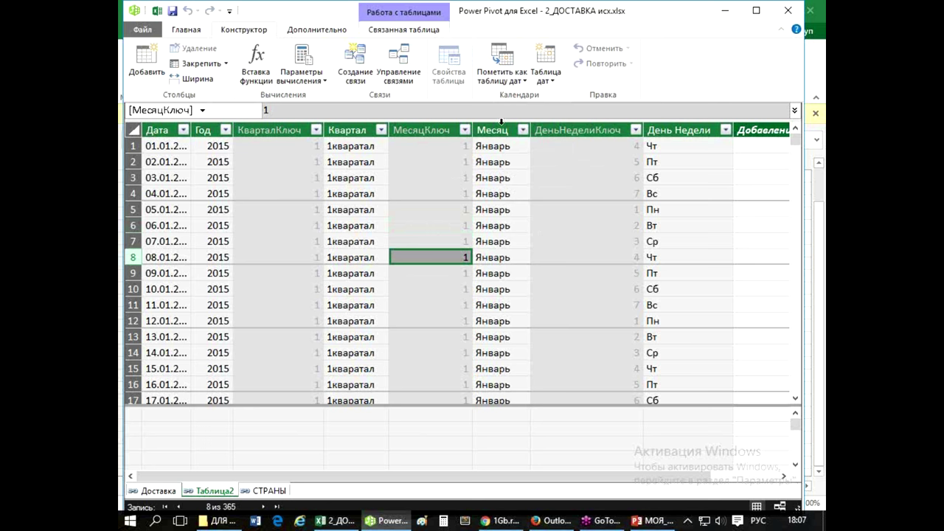
# Mark Таблица2 as the date table with Дата as its unique date column
pyautogui.click(504, 59)
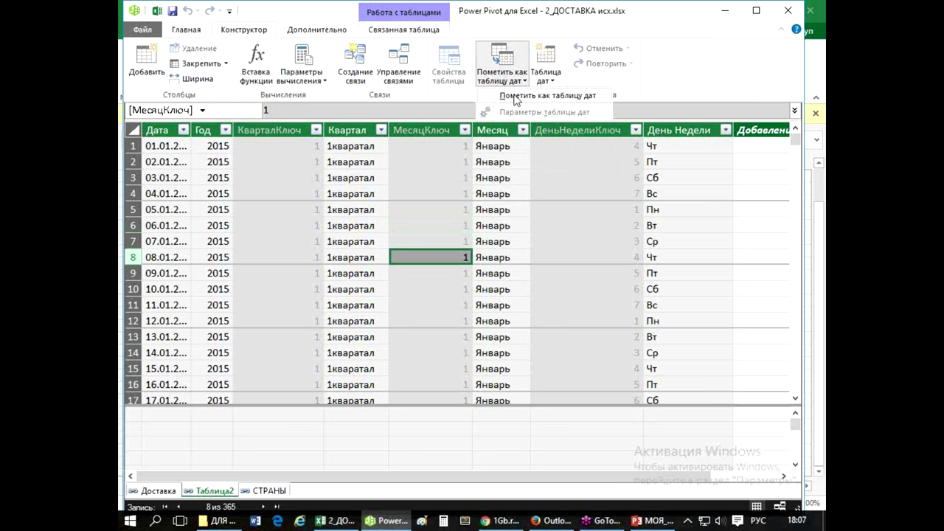
pyautogui.click(516, 98)
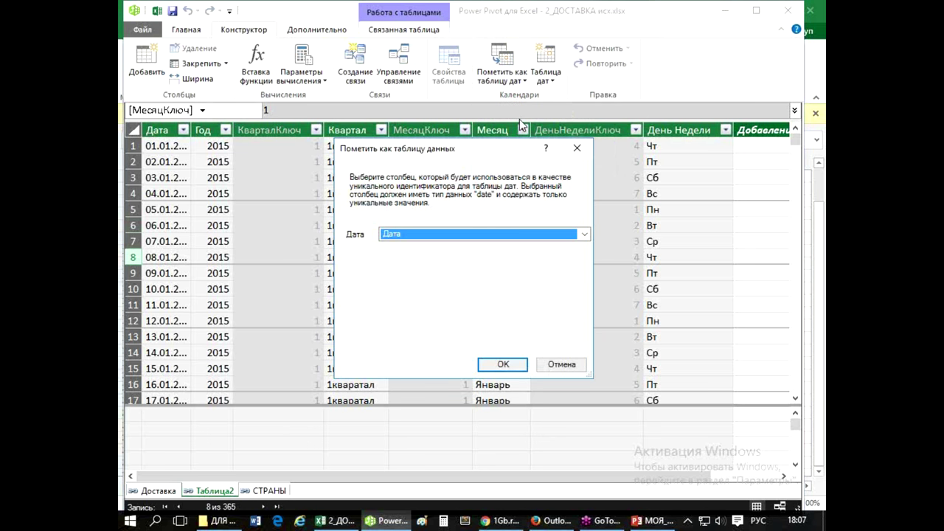
pyautogui.click(584, 236)
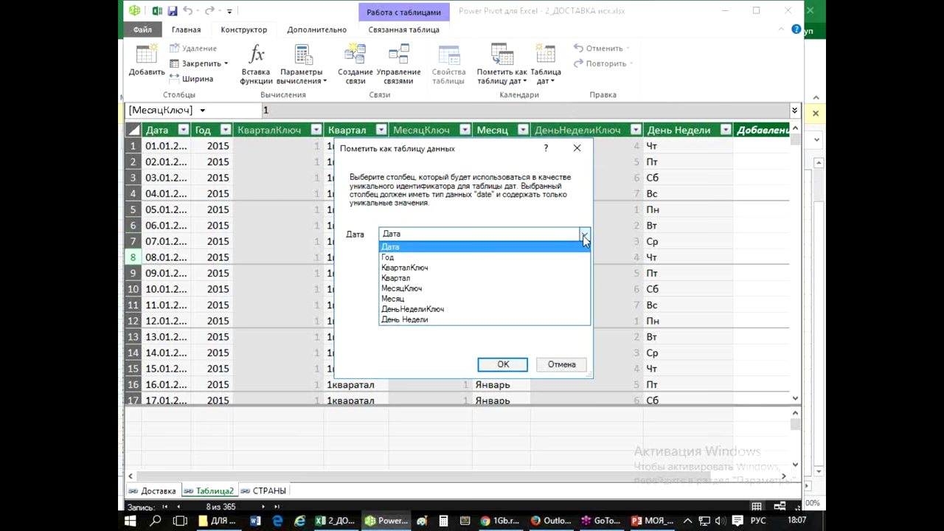
pyautogui.click(583, 236)
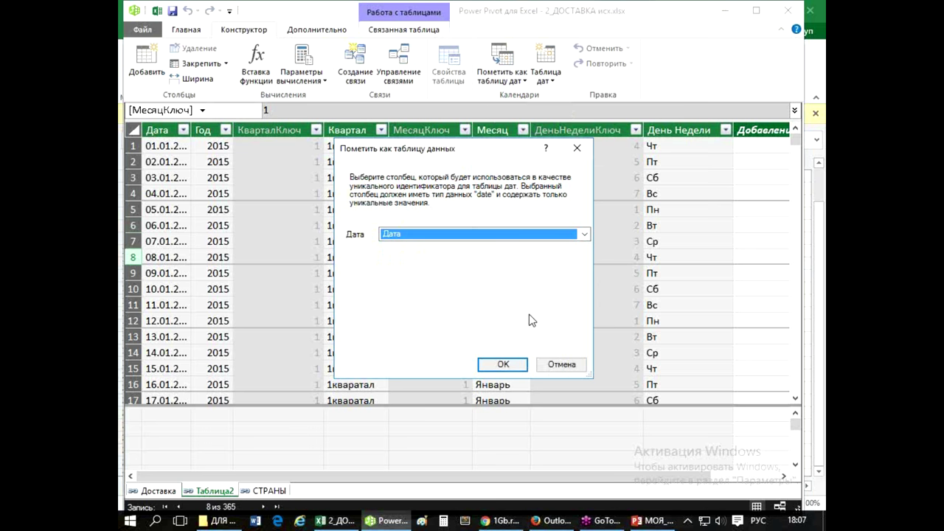
pyautogui.click(491, 371)
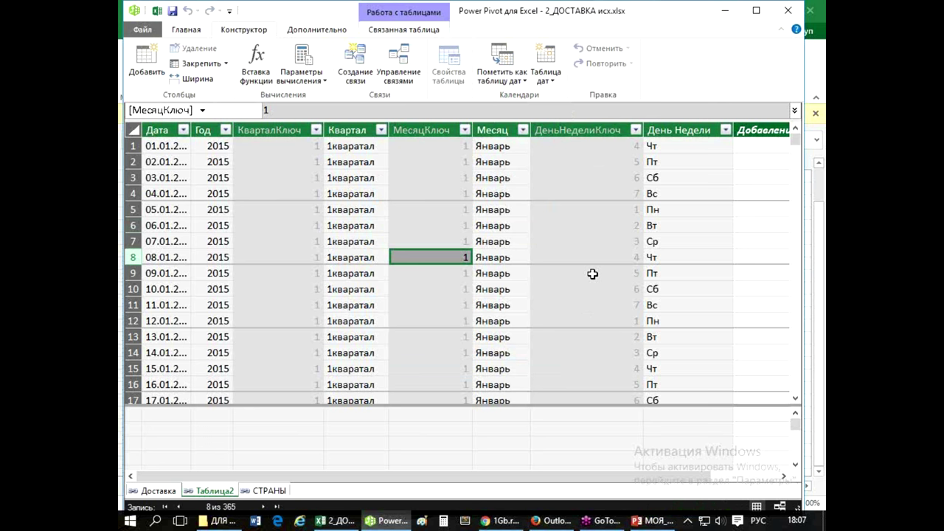
# Check the date table options, then return to the Главная tab and diagram view
pyautogui.click(583, 301)
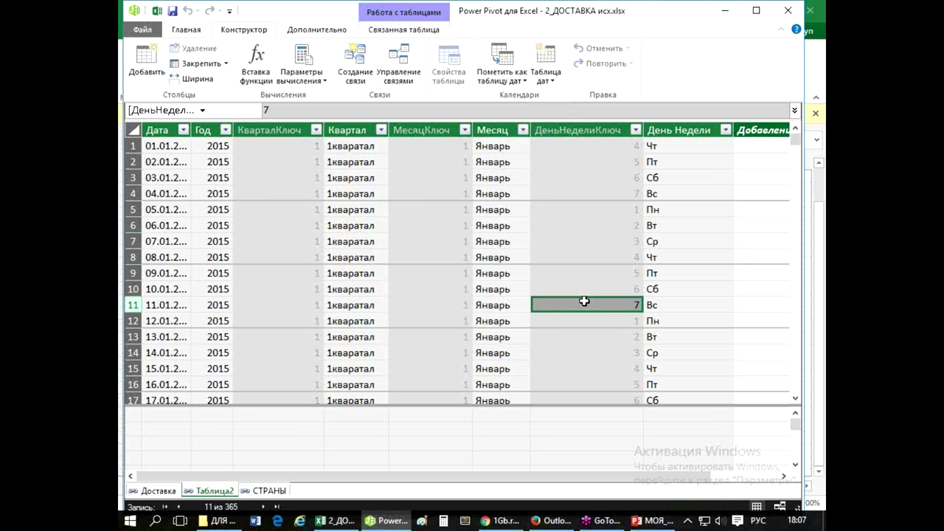
pyautogui.click(558, 85)
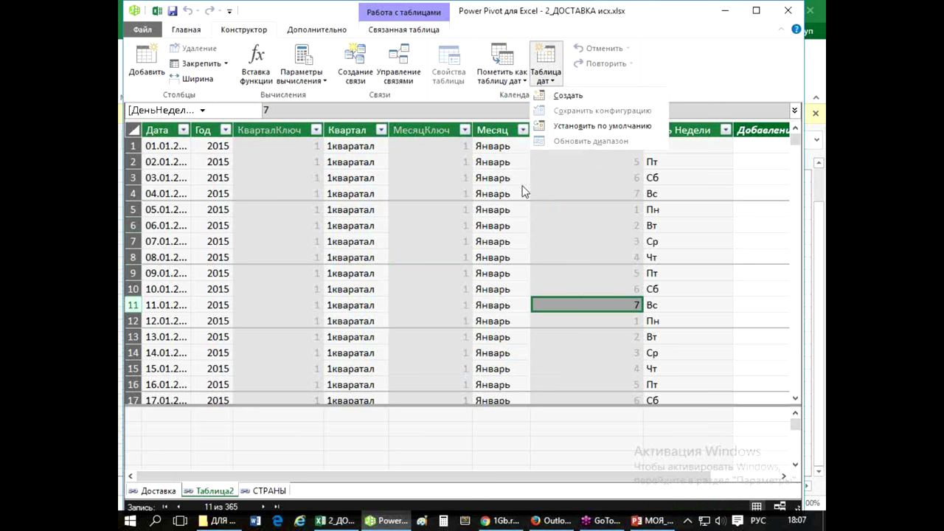
pyautogui.click(573, 212)
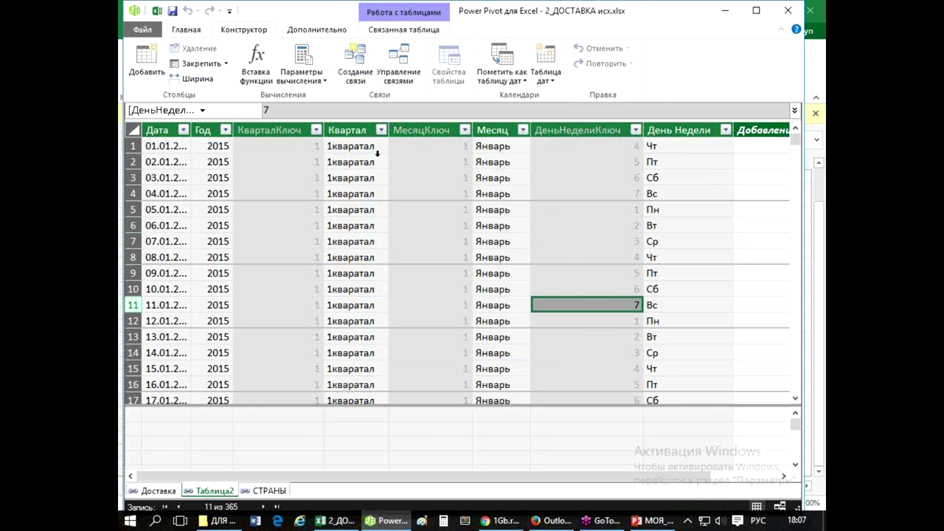
pyautogui.click(586, 256)
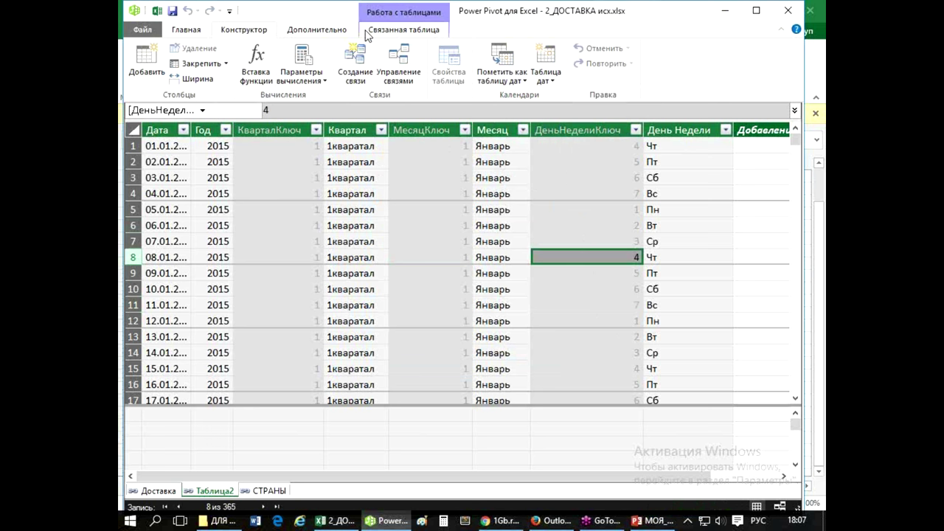
pyautogui.click(186, 31)
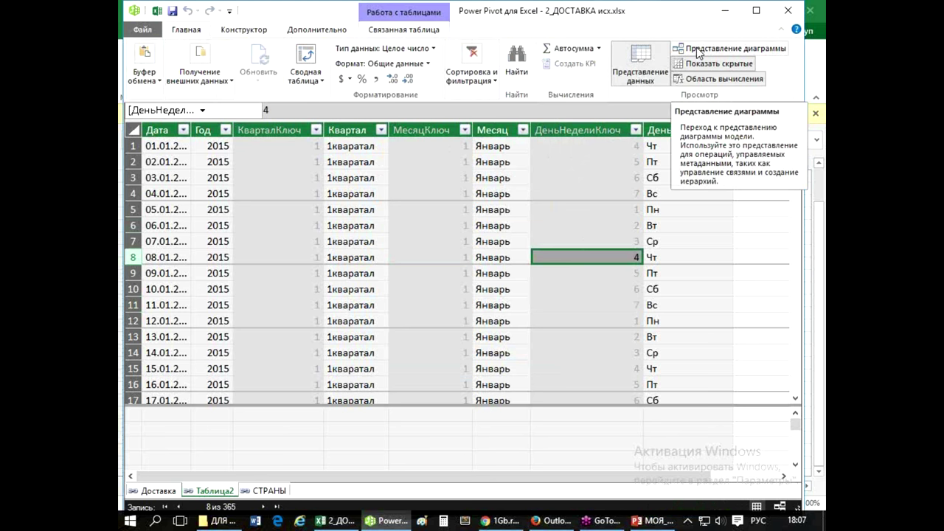
pyautogui.click(697, 48)
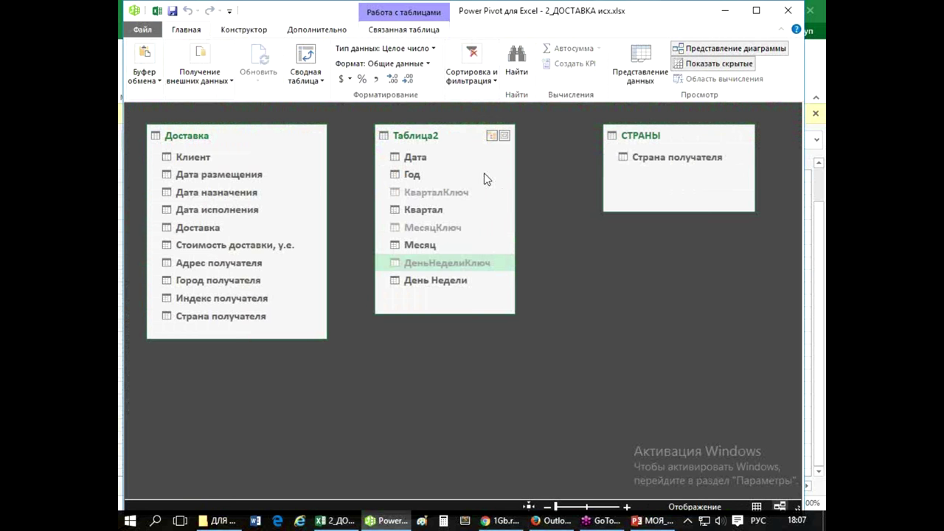
# Move Таблица2 aside and link Доставка's Дата исполнения to Таблица2's Дата field
pyautogui.moveTo(461, 134); pyautogui.dragTo(504, 141)
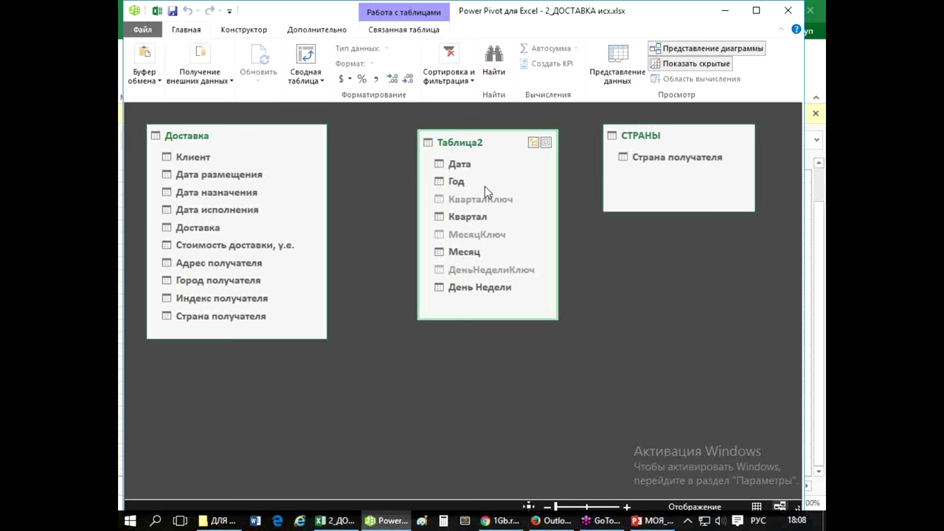
pyautogui.moveTo(236, 214)
pyautogui.moveTo(241, 210); pyautogui.dragTo(385, 191)
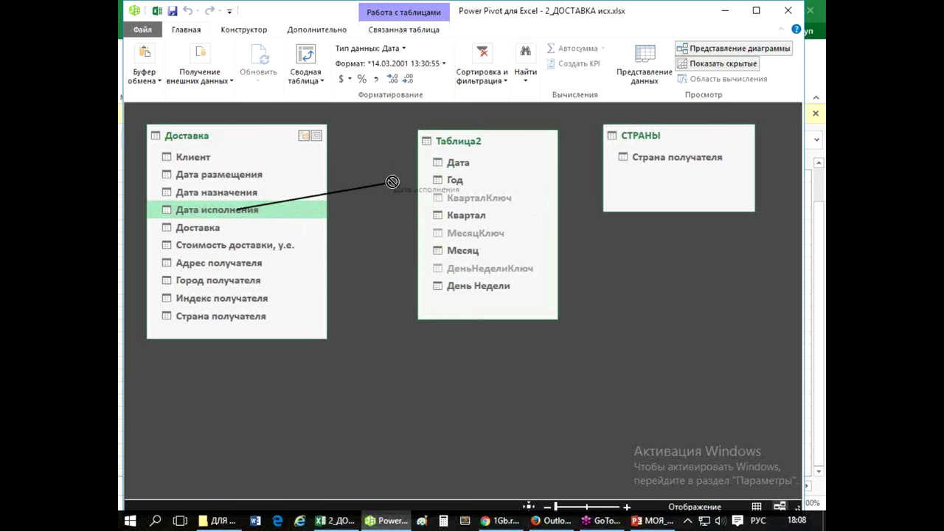
pyautogui.moveTo(385, 191); pyautogui.dragTo(474, 162)
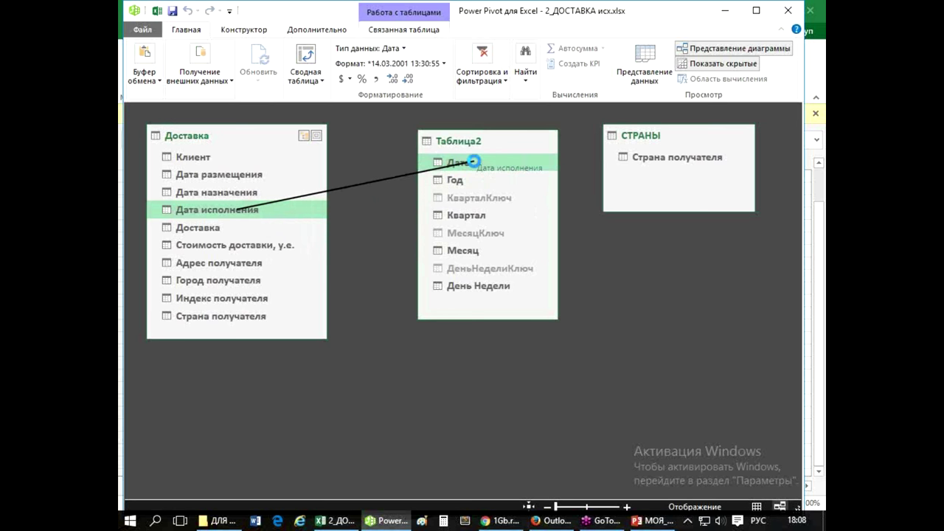
pyautogui.moveTo(472, 161); pyautogui.dragTo(472, 162)
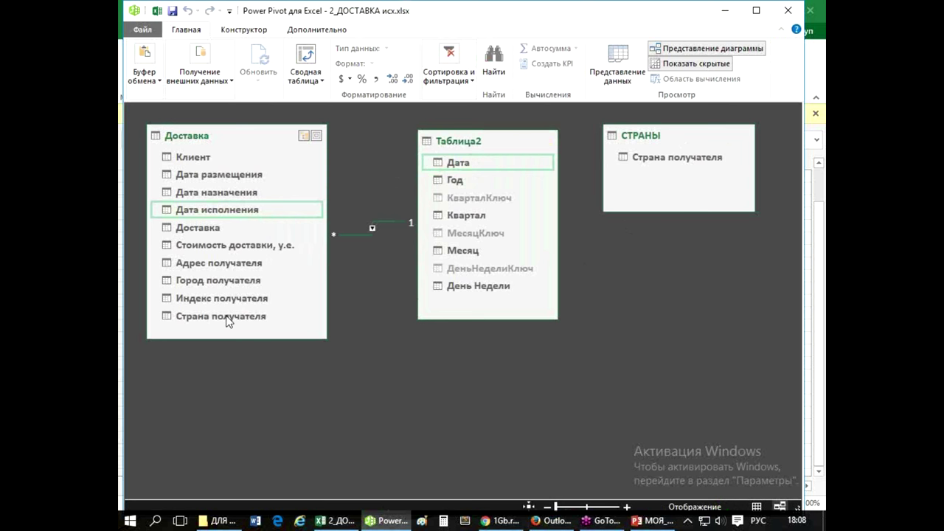
pyautogui.moveTo(228, 322)
pyautogui.mouseDown()
pyautogui.moveTo(601, 214)
pyautogui.moveTo(663, 153)
pyautogui.moveTo(664, 161)
pyautogui.mouseUp()
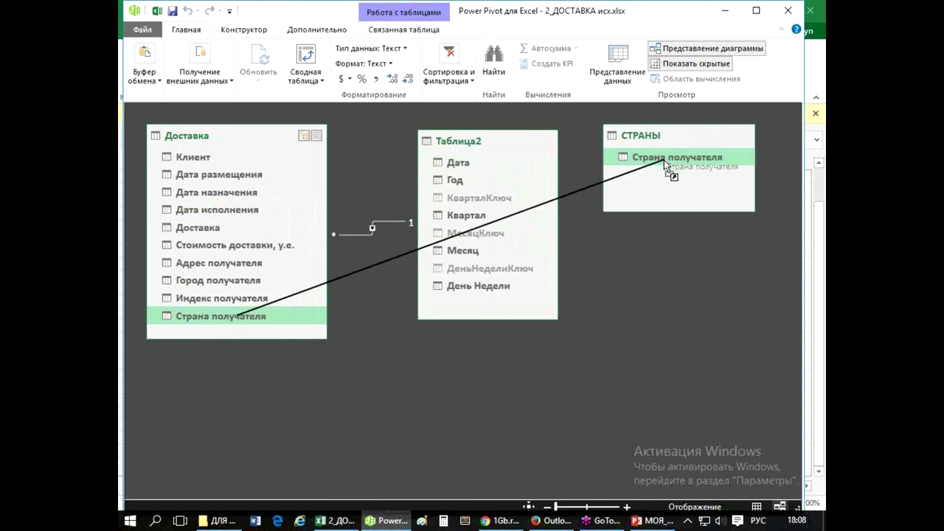
# Link Доставка's Страна получателя to Страна получателя in the СТРАНЫ table, then go back to Excel
pyautogui.moveTo(664, 160); pyautogui.dragTo(663, 160)
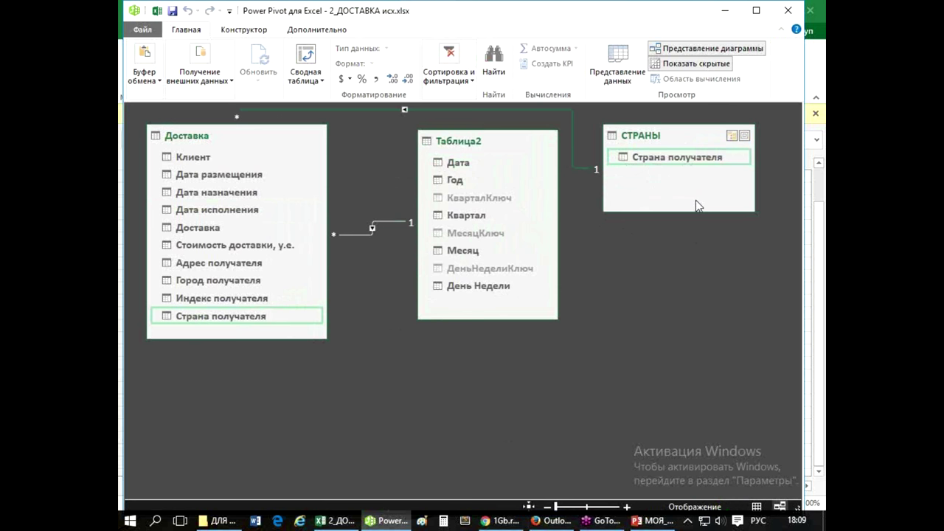
pyautogui.click(356, 522)
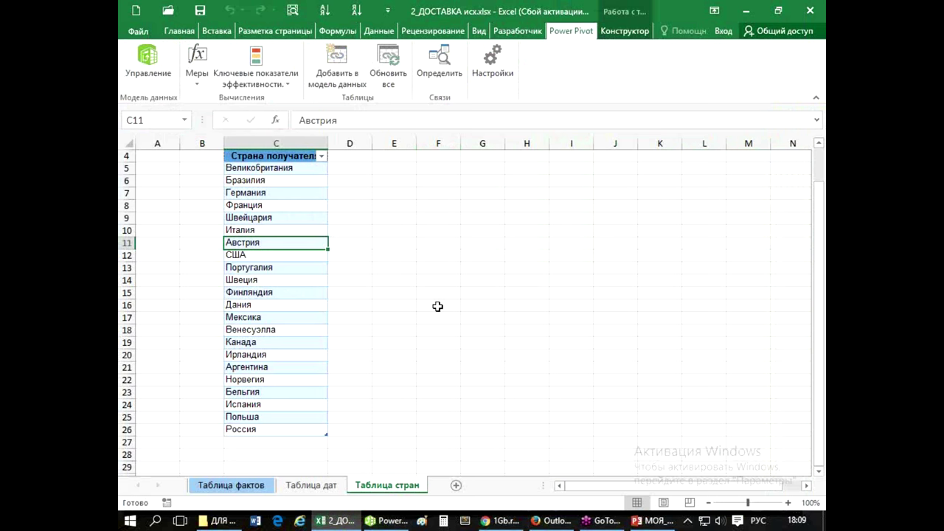
# From the Таблица фактов sheet, try adding the delivery table to the data model and dismiss the 'already added' error
pyautogui.click(242, 485)
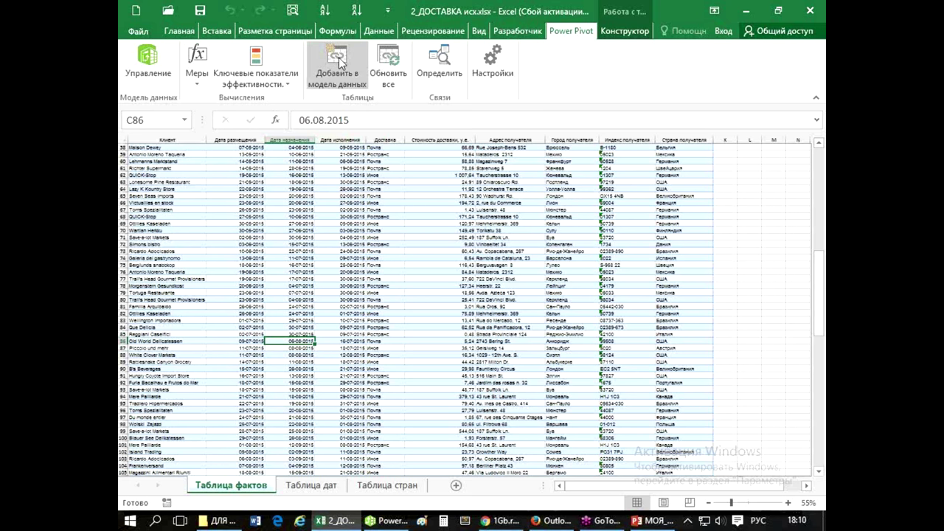
pyautogui.click(339, 57)
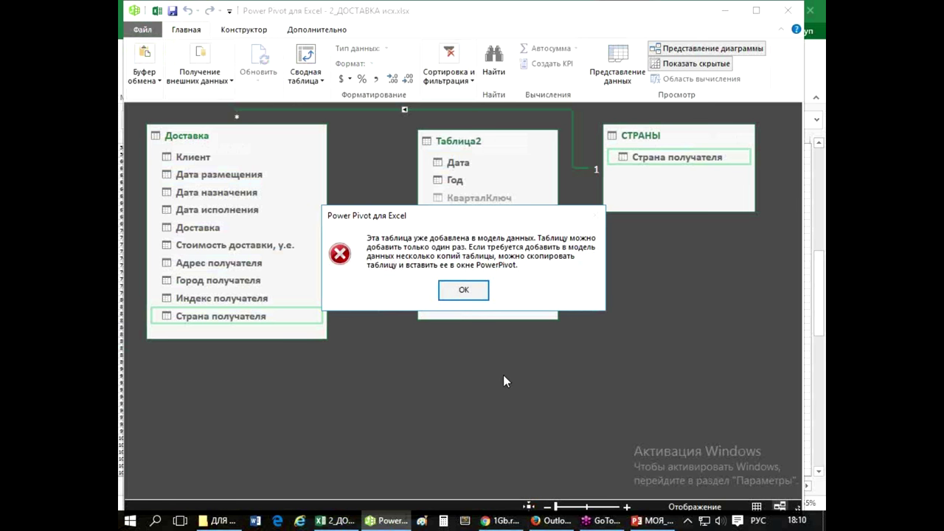
pyautogui.click(464, 290)
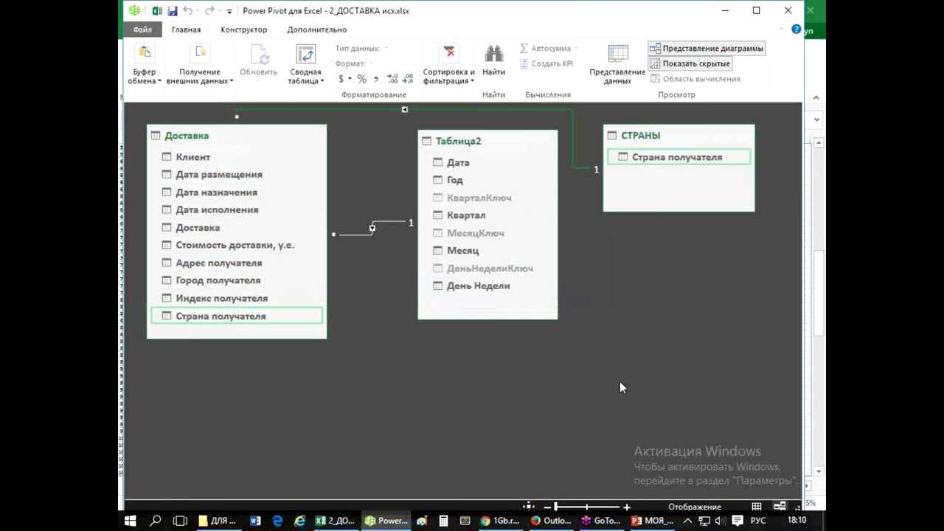
pyautogui.click(335, 521)
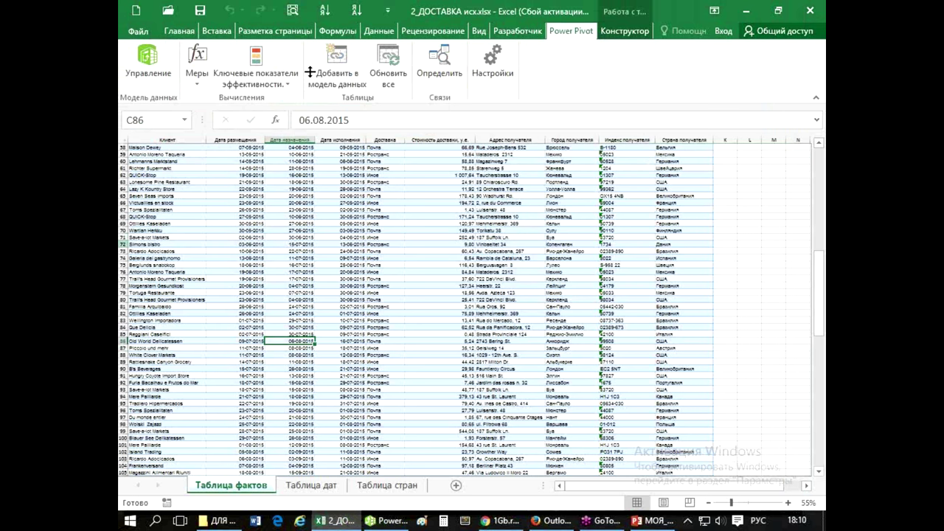
# Scroll the Таблица фактов delivery table to the top, show the Данные commands and select an empty cell outside the table
pyautogui.click(441, 322)
pyautogui.scroll(3, 441, 322)
pyautogui.scroll(4, 441, 323)
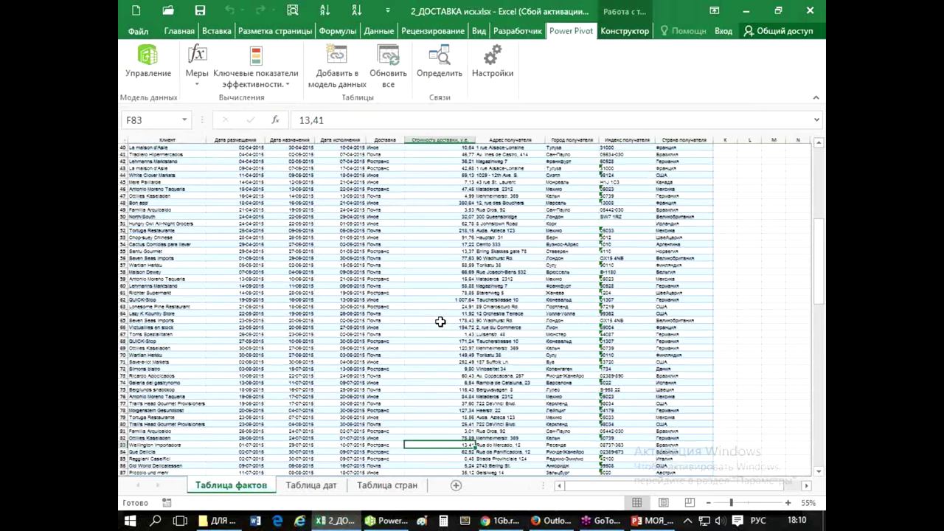
pyautogui.scroll(4, 441, 322)
pyautogui.scroll(3, 440, 321)
pyautogui.scroll(5, 440, 321)
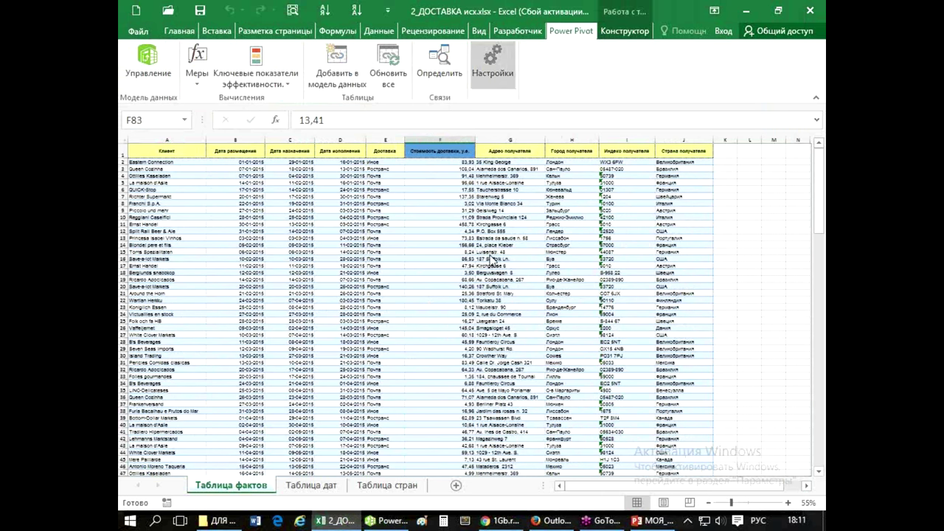
pyautogui.click(428, 313)
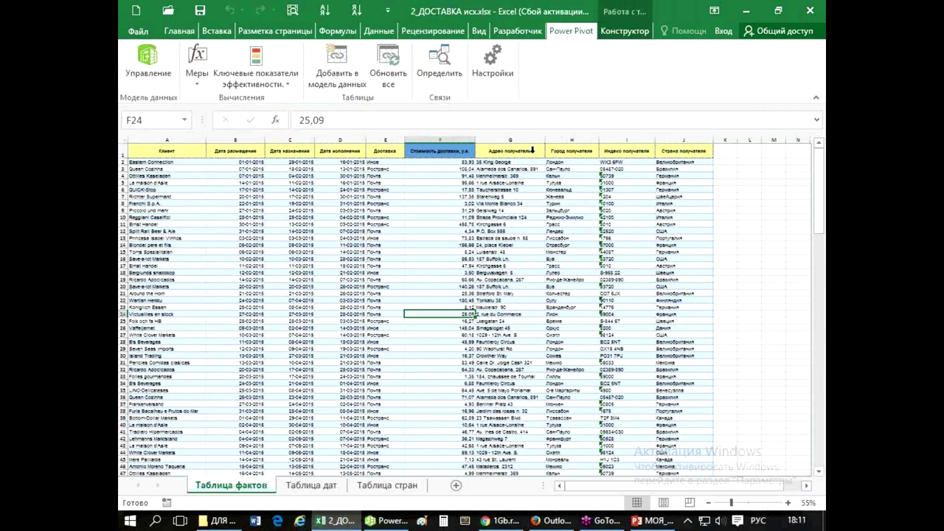
pyautogui.click(372, 35)
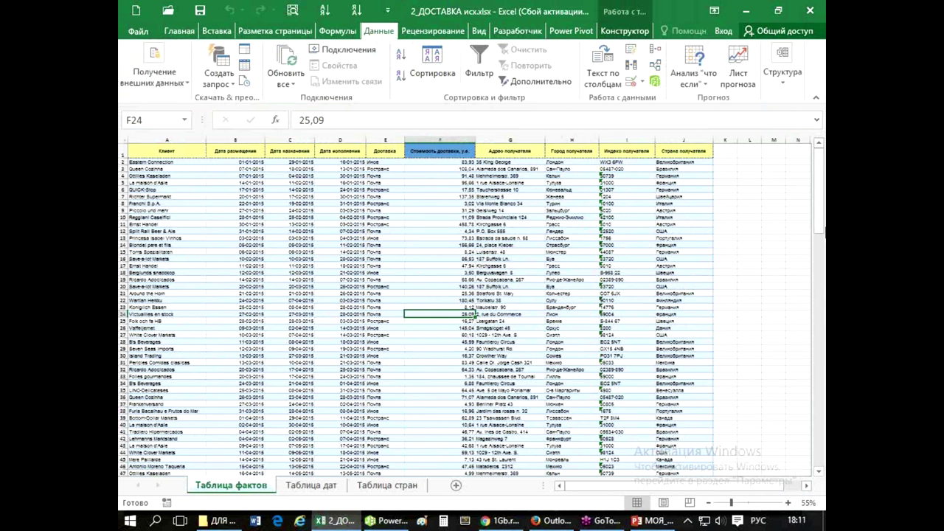
pyautogui.click(797, 42)
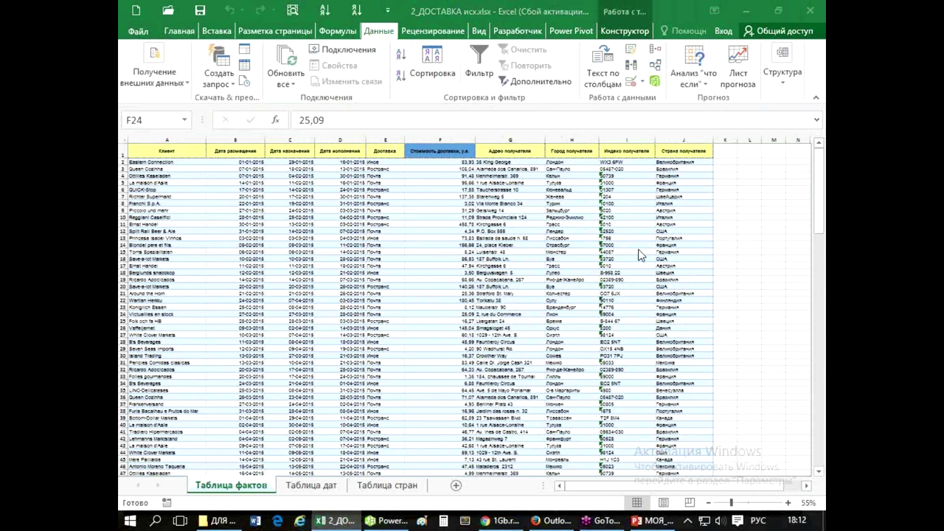
pyautogui.click(773, 307)
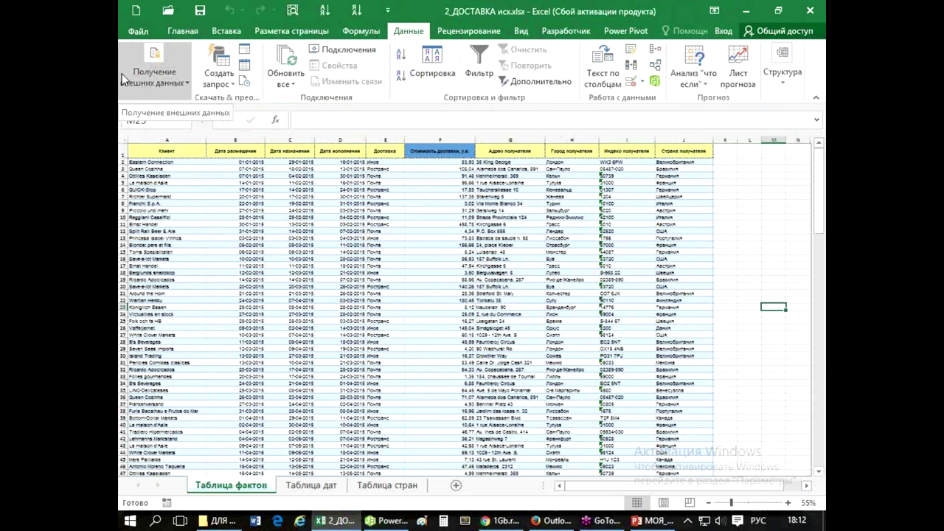
# Import the Доставка table from Существующие подключения as a table on a new sheet, Лист1
pyautogui.click(187, 87)
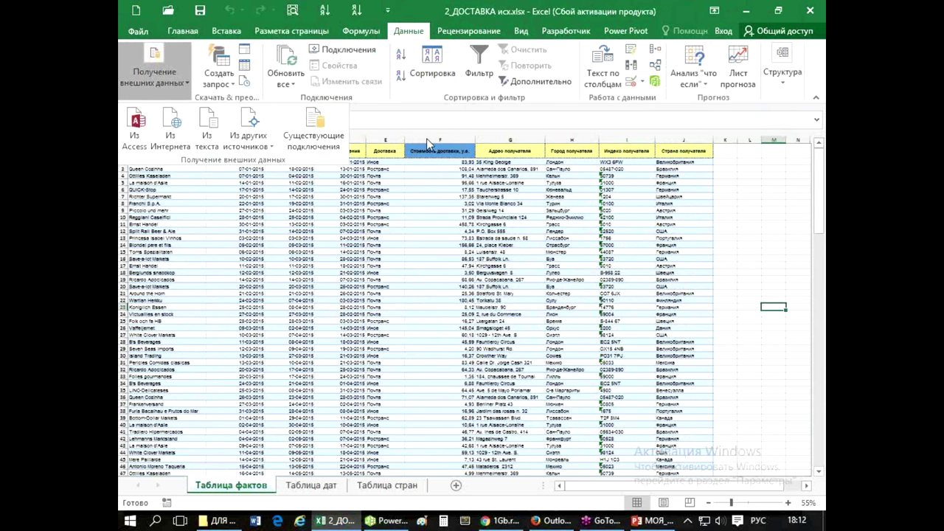
pyautogui.click(313, 123)
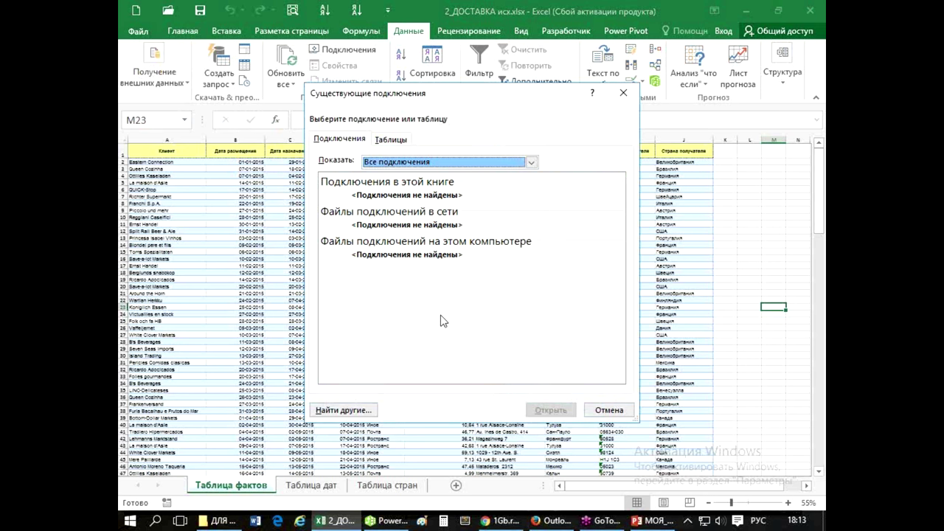
pyautogui.click(398, 142)
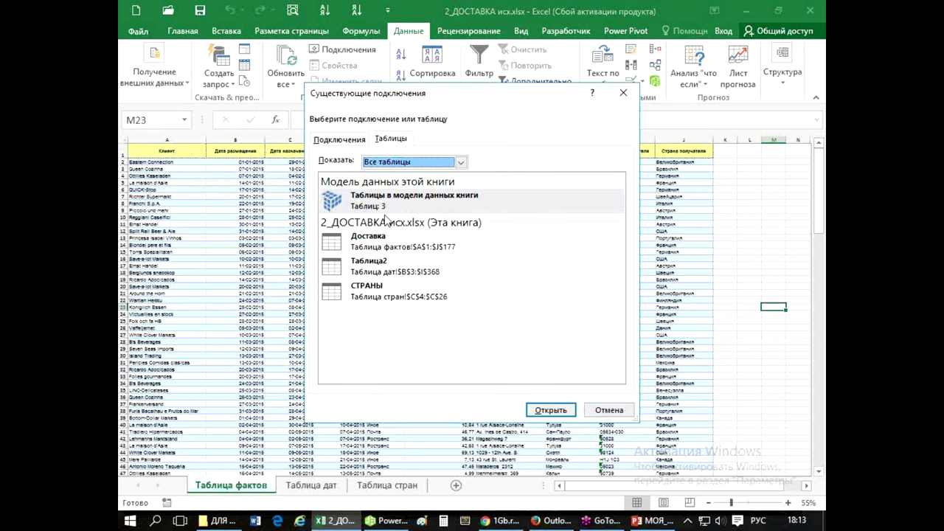
pyautogui.click(371, 242)
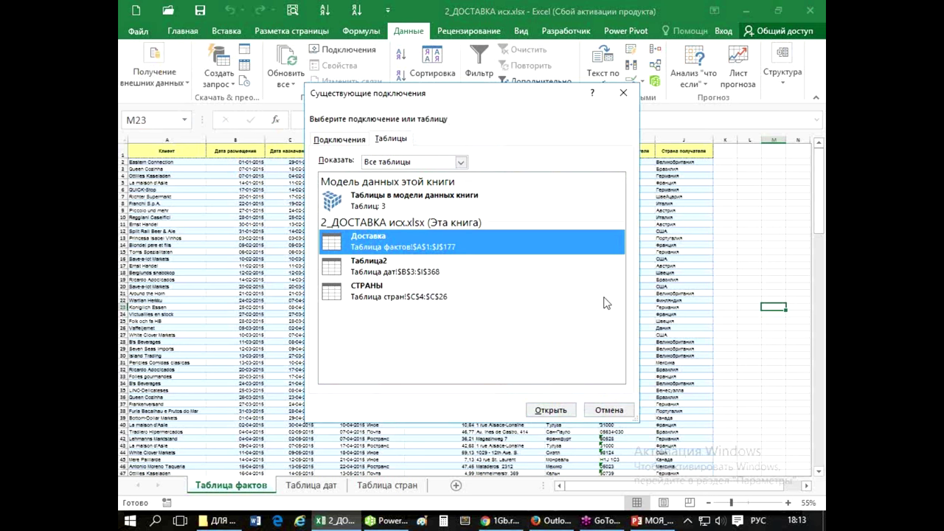
pyautogui.click(549, 410)
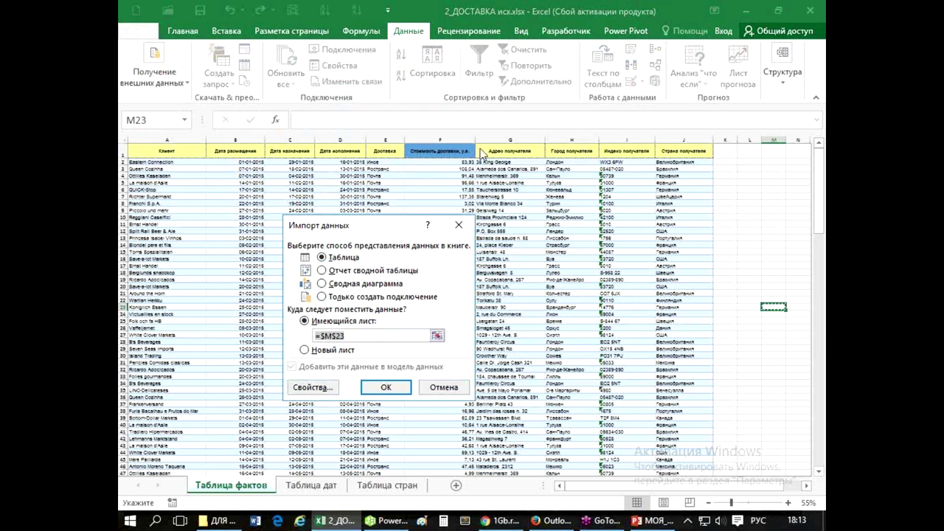
pyautogui.click(305, 350)
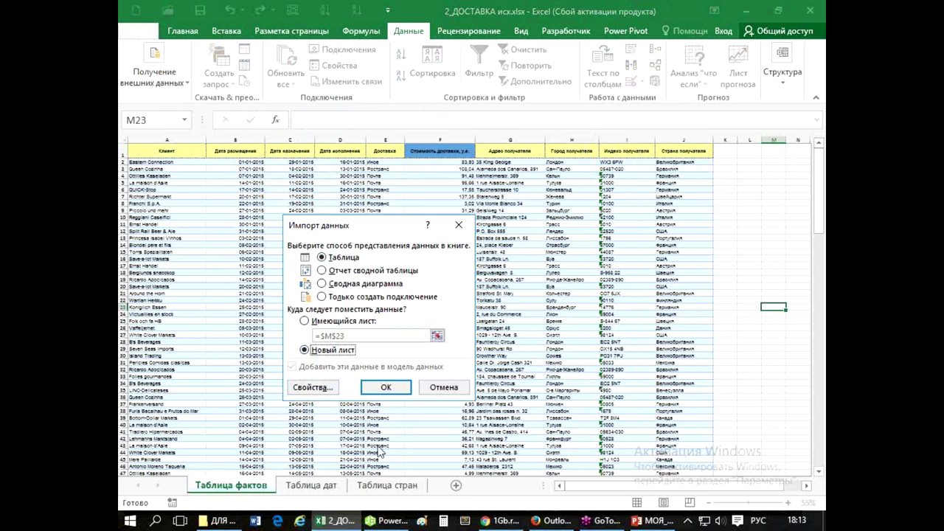
pyautogui.click(379, 386)
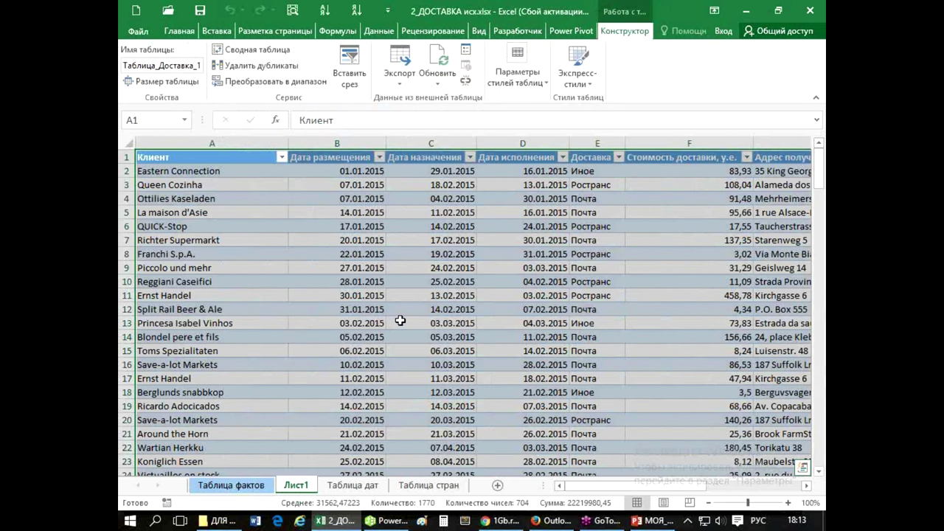
pyautogui.click(400, 320)
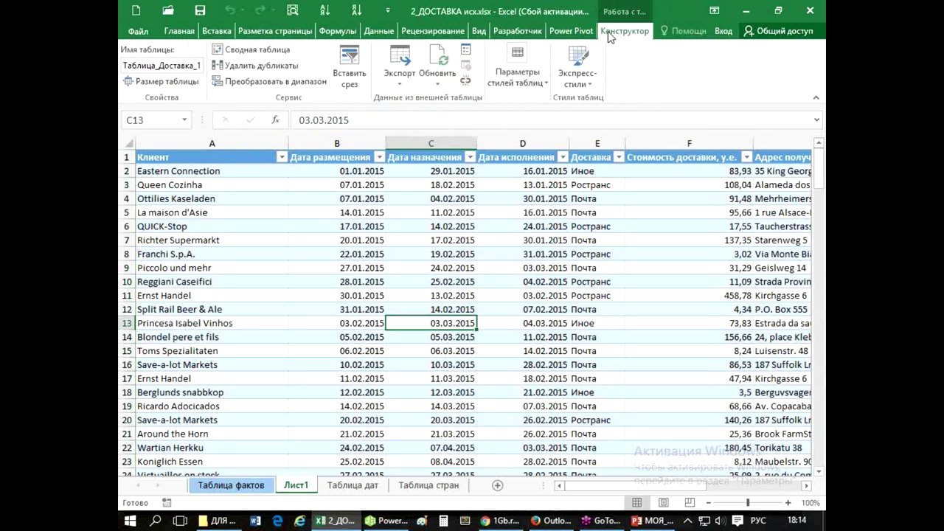
# Remove the query definition from Таблица_Доставка_1 on Лист1, leaving an unlinked static copy
pyautogui.click(465, 82)
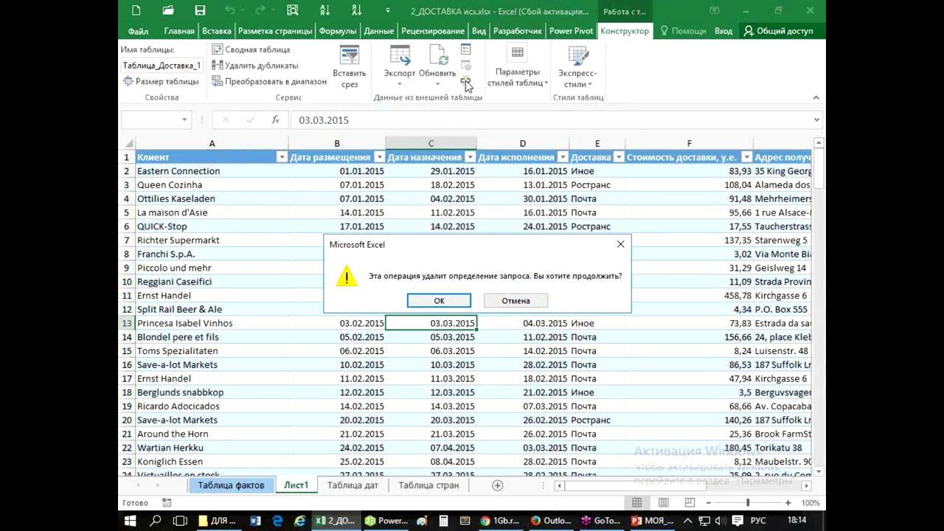
pyautogui.click(438, 301)
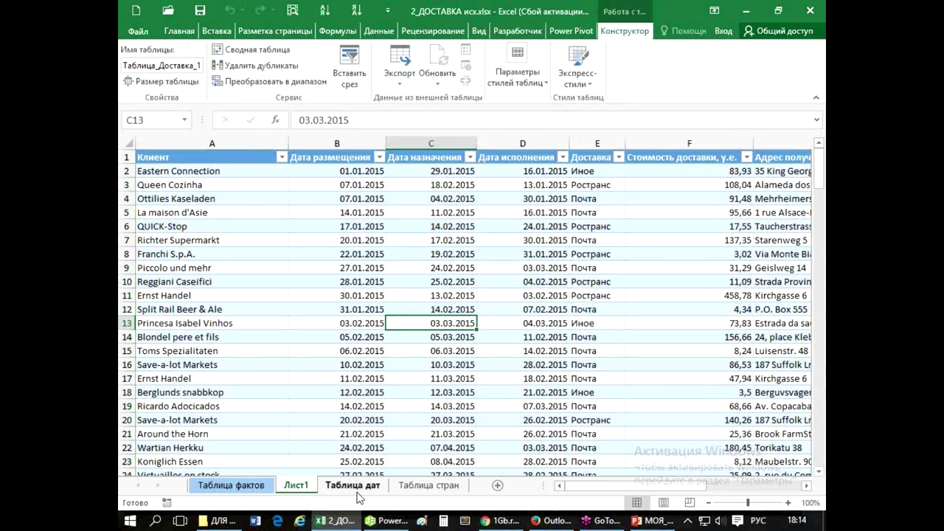
pyautogui.click(378, 348)
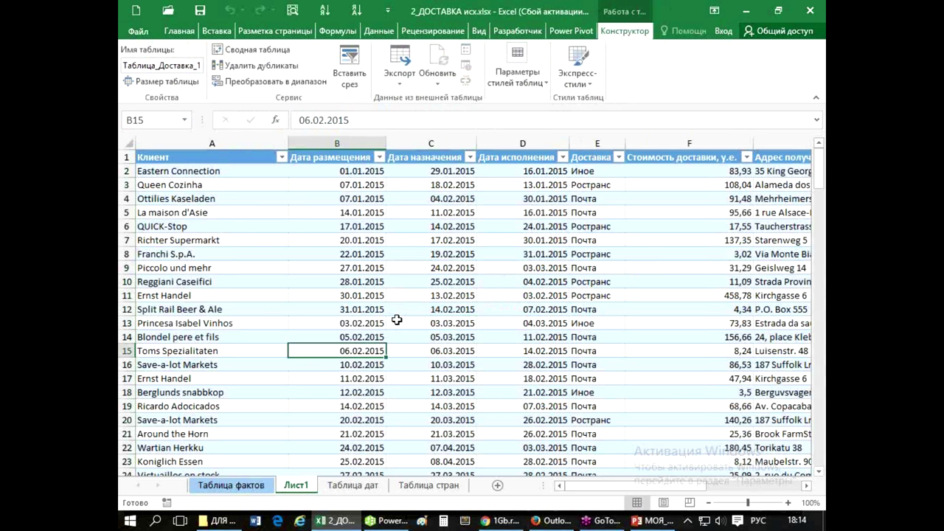
pyautogui.click(377, 31)
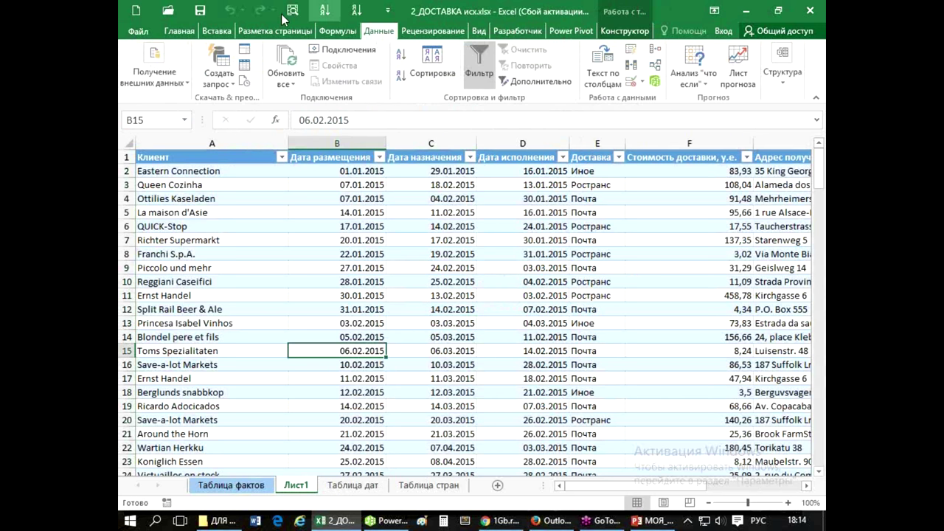
# Import the Таблица2 date table from existing connections as a table on a new worksheet, Лист2
pyautogui.click(188, 82)
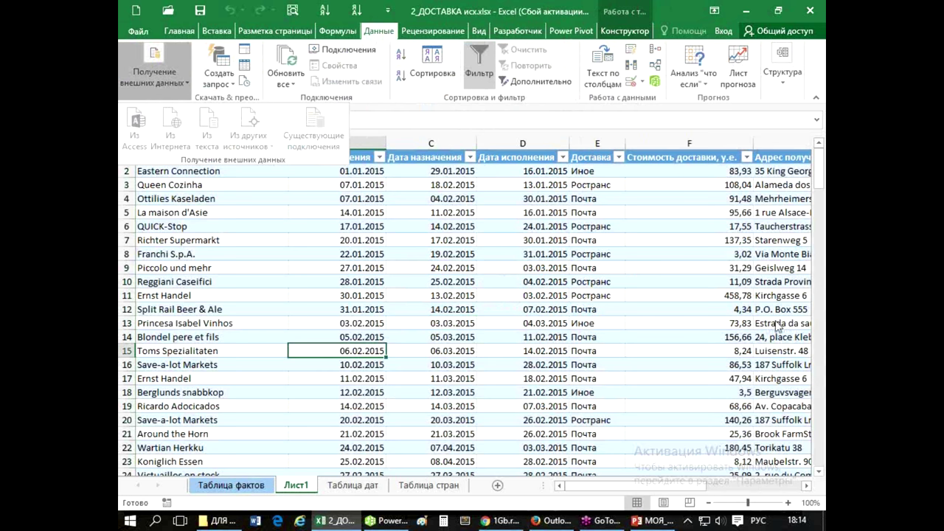
pyautogui.keyDown('ctrl'); pyautogui.scroll(-1, 613, 340); pyautogui.keyUp('ctrl')
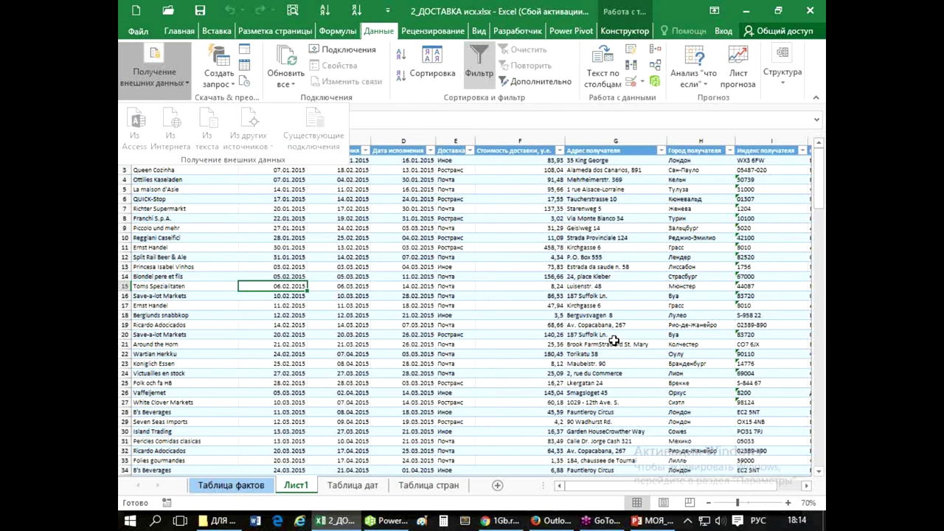
pyautogui.keyDown('ctrl'); pyautogui.scroll(-2, 614, 340); pyautogui.keyUp('ctrl')
pyautogui.click(782, 261)
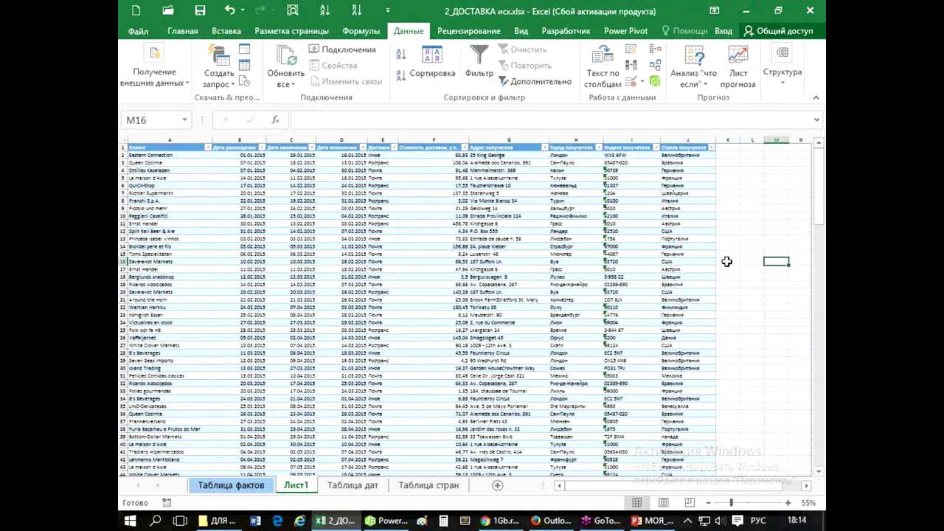
pyautogui.click(184, 82)
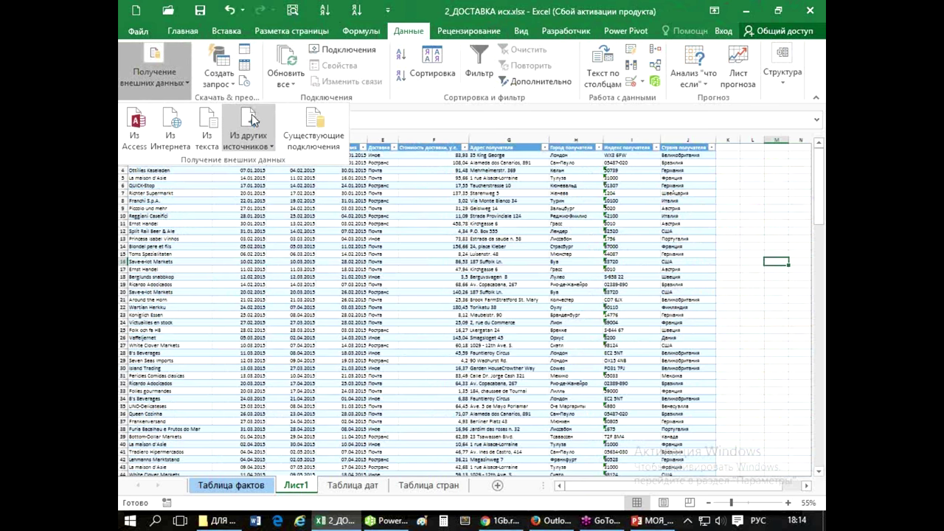
pyautogui.click(320, 125)
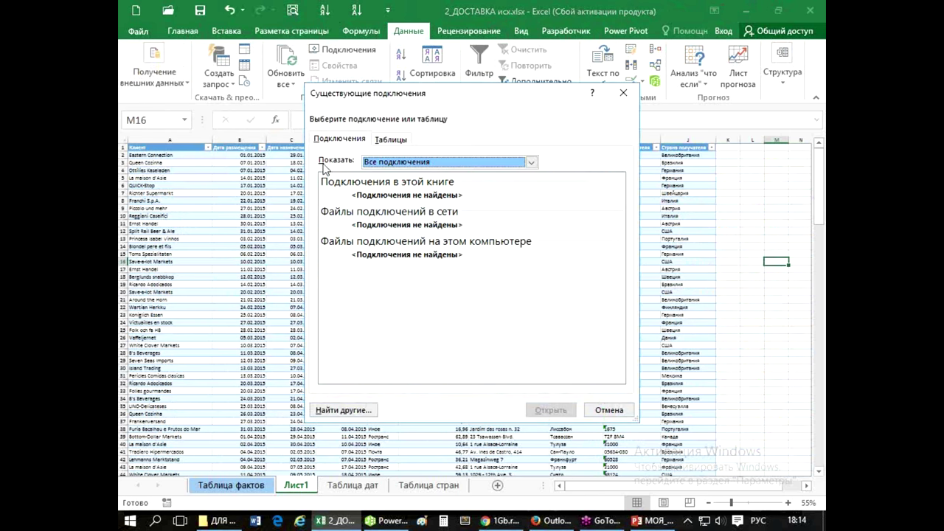
pyautogui.click(397, 145)
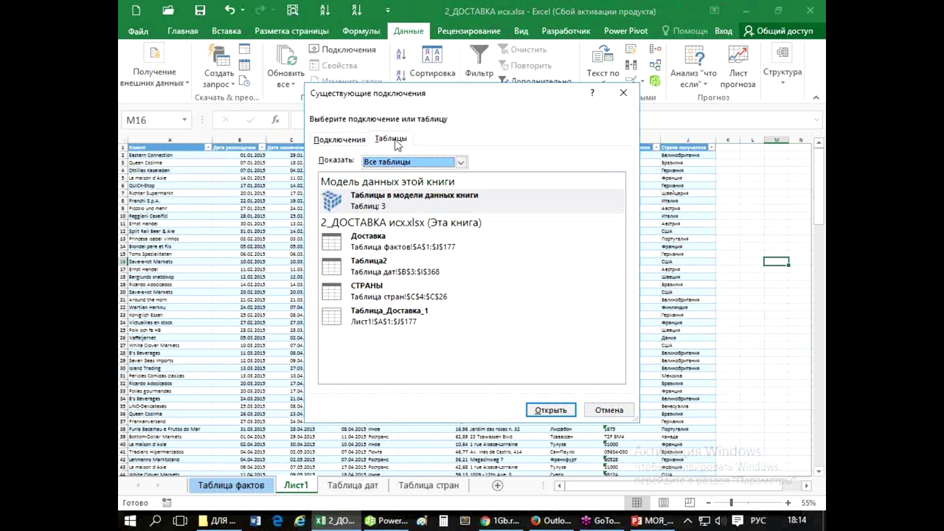
pyautogui.click(373, 266)
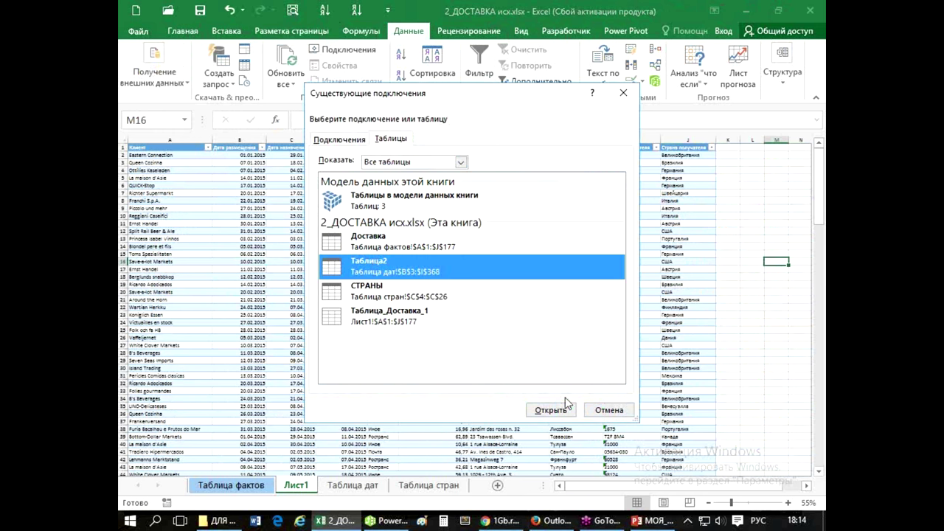
pyautogui.click(550, 410)
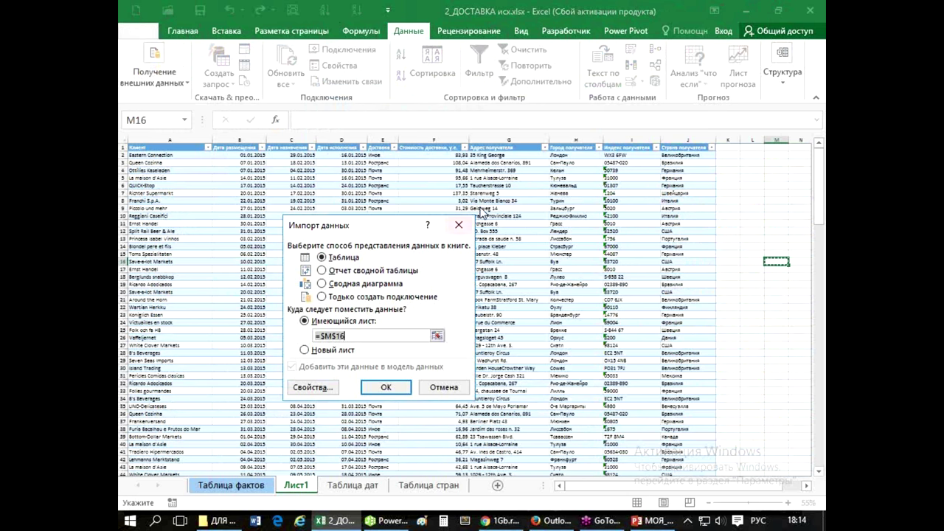
pyautogui.click(305, 350)
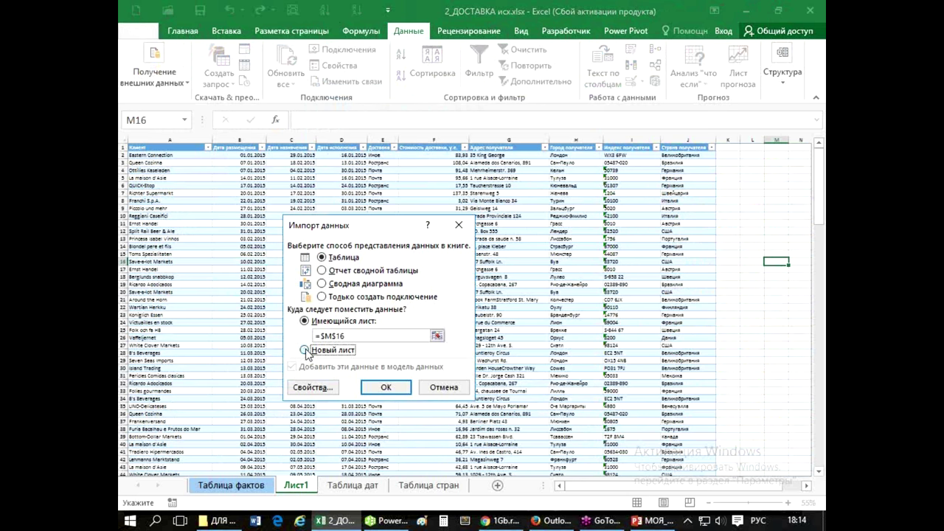
pyautogui.click(377, 388)
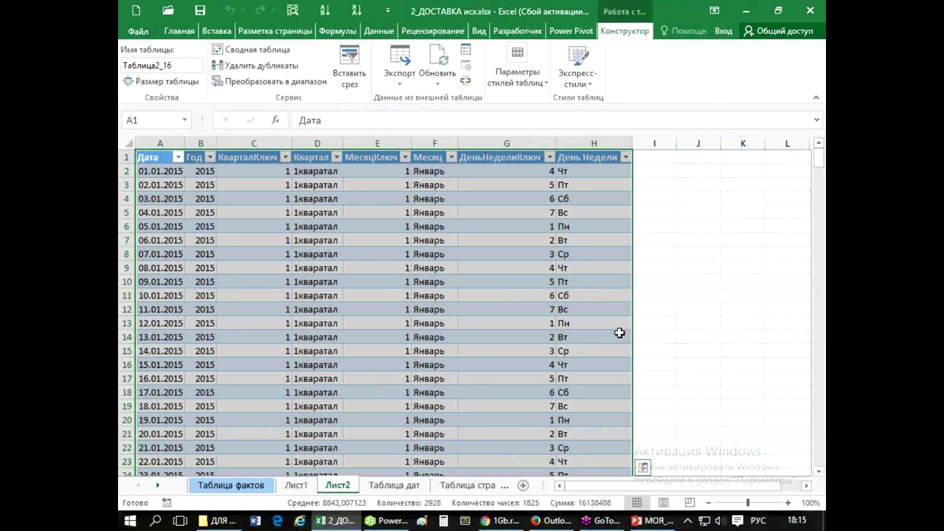
# Unlink Таблица2_16 on Лист2 from its query and widen column A so the dates fit
pyautogui.click(373, 281)
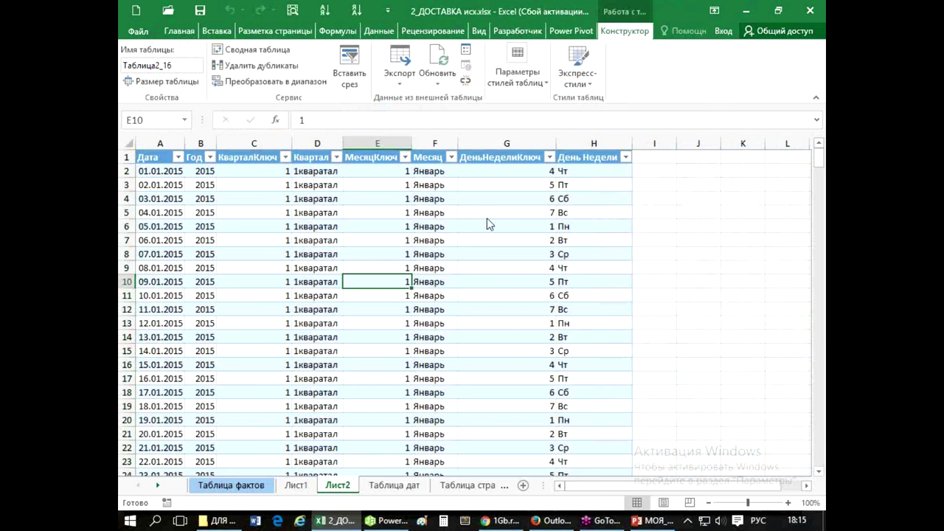
pyautogui.click(467, 81)
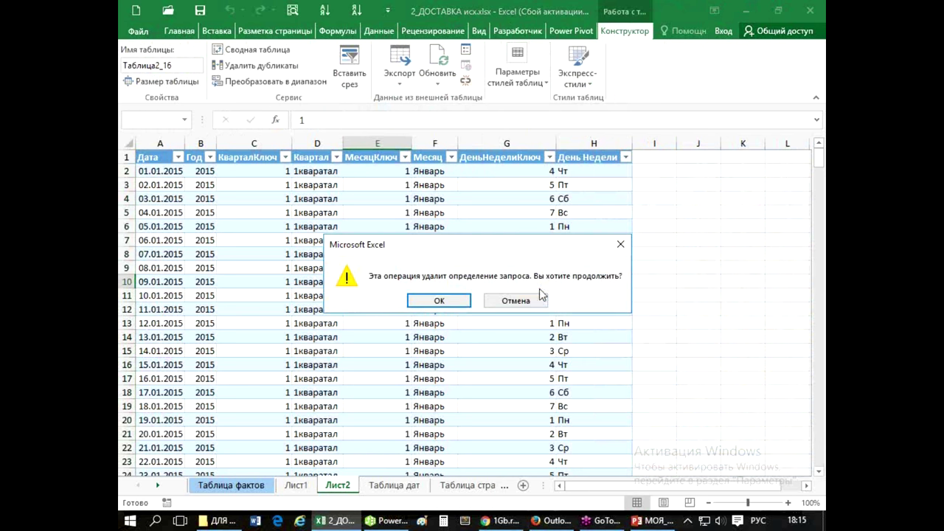
pyautogui.click(439, 302)
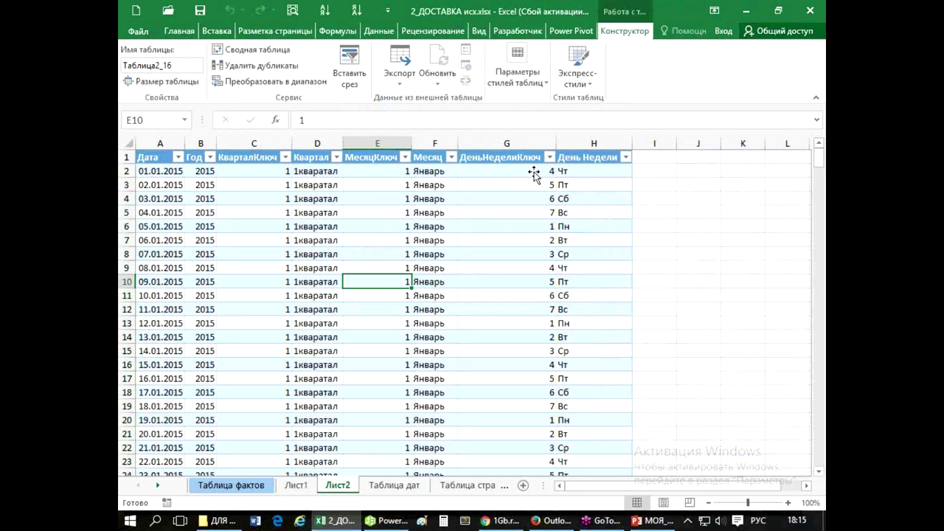
pyautogui.moveTo(184, 145); pyautogui.dragTo(208, 145)
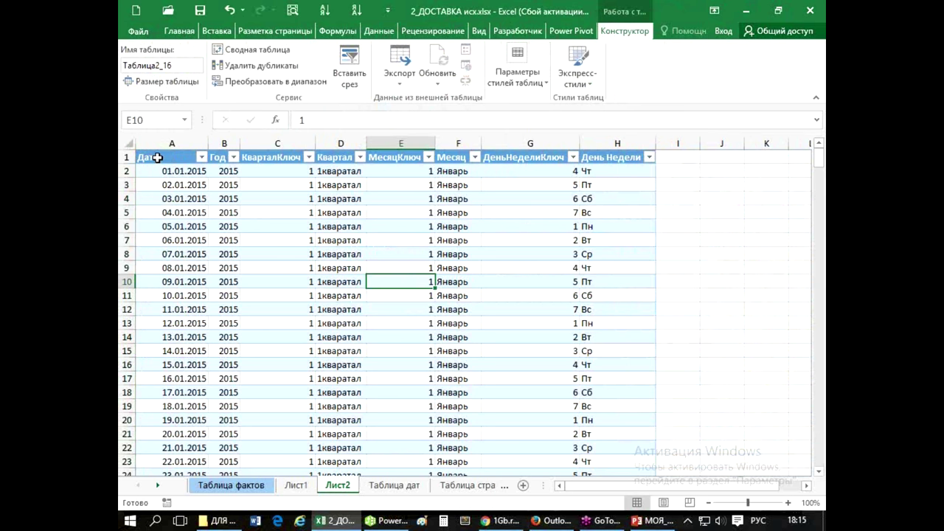
# Rename the Дата column header to 'Дата сравн'
pyautogui.click(157, 157)
pyautogui.click(321, 119)
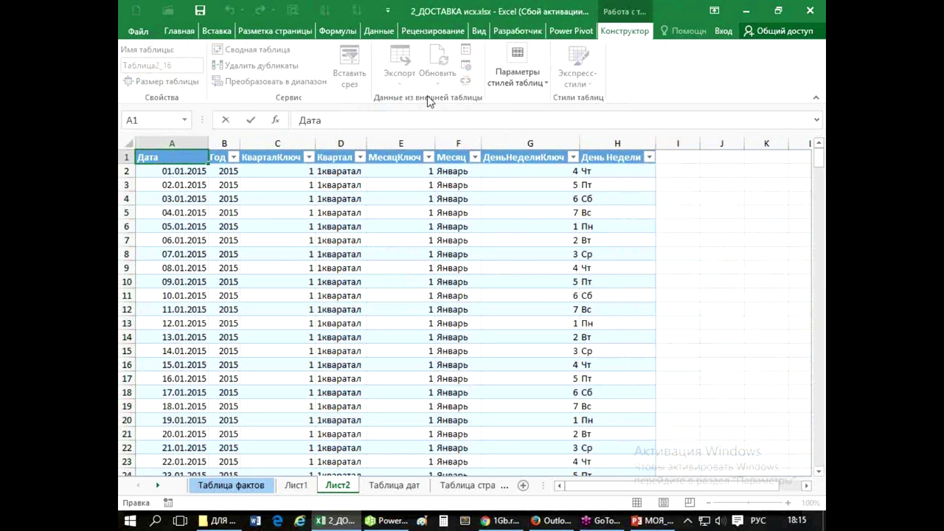
pyautogui.write(' сравнен')
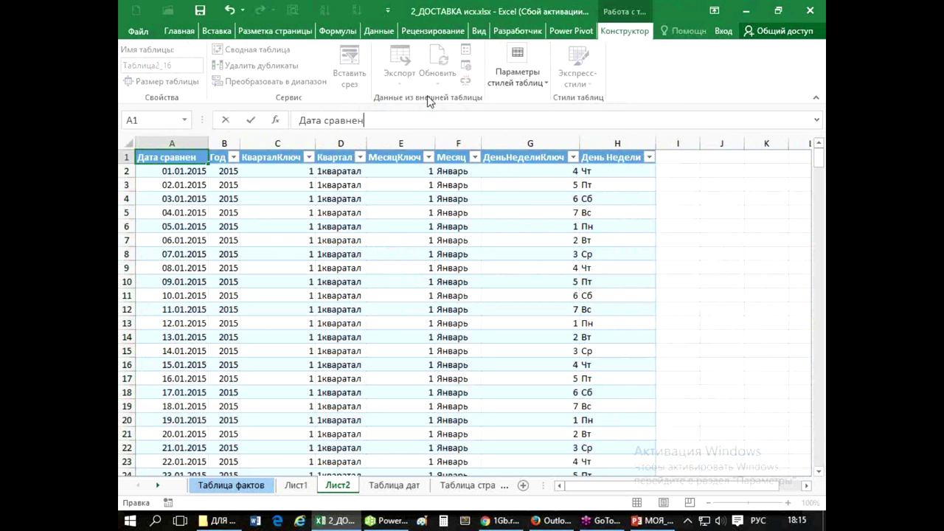
pyautogui.press('BackSpace')
pyautogui.press('BackSpace')
pyautogui.press('Return')
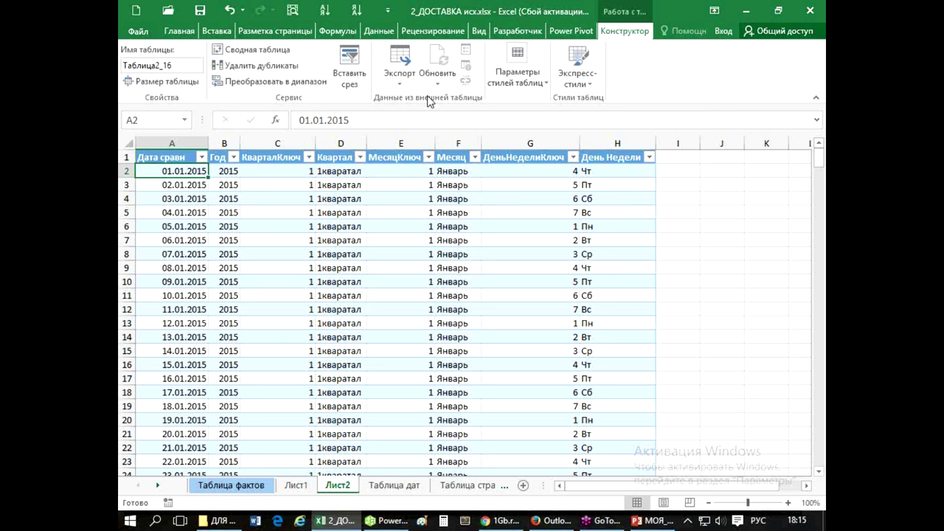
# Rename the table to Датасравн and add it to the Power Pivot data model
pyautogui.click(397, 283)
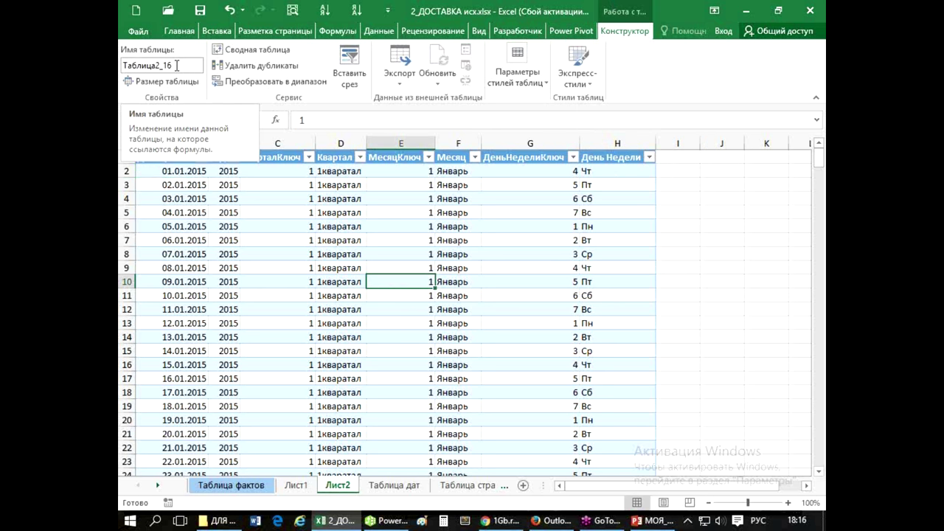
pyautogui.click(176, 65)
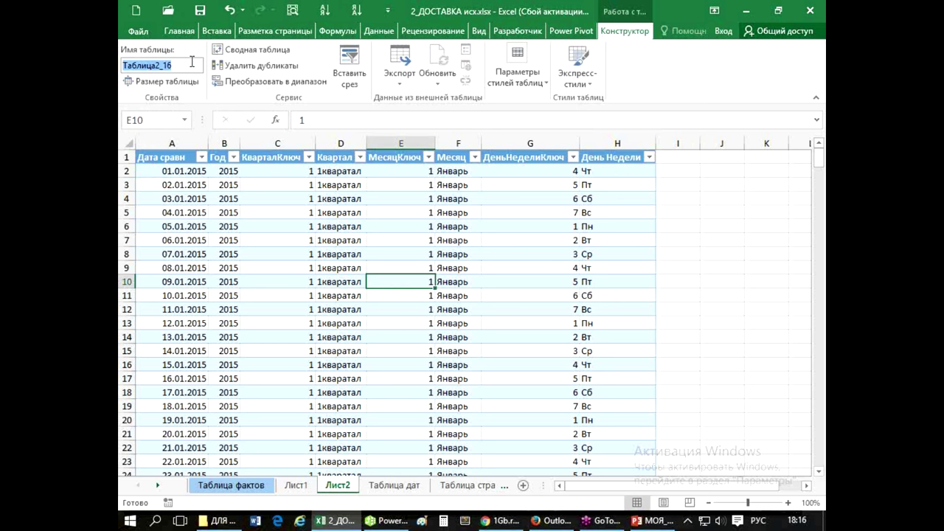
pyautogui.write('Датасравн')
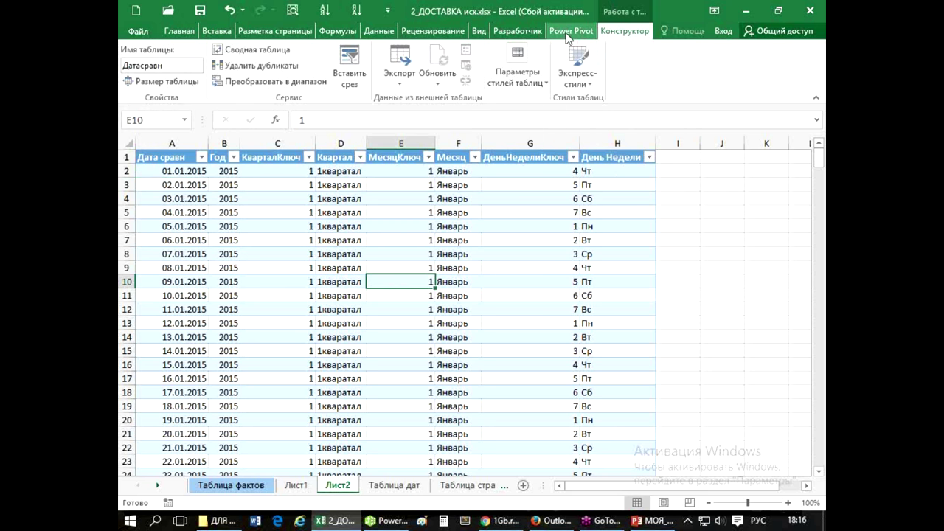
pyautogui.click(566, 31)
pyautogui.click(341, 62)
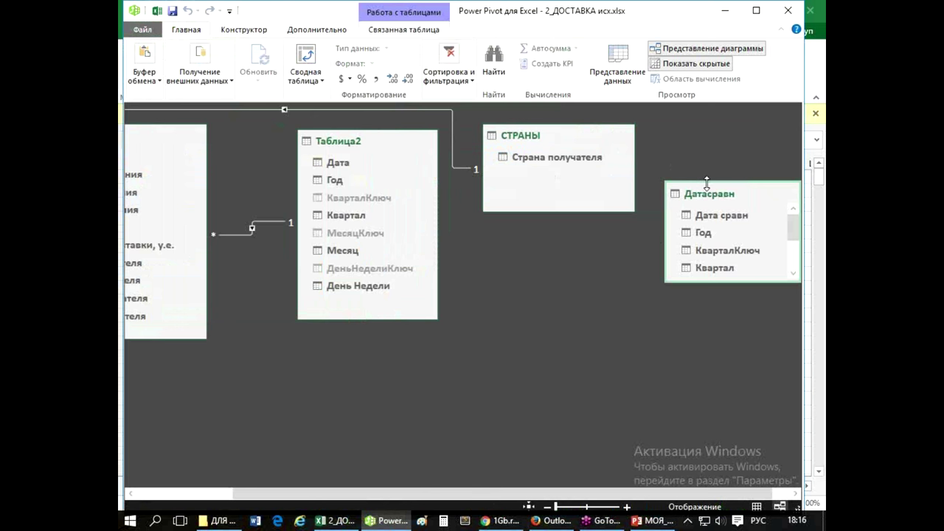
# Enlarge the Датасравн box and place it below СТРАНЫ in the diagram, then return to Лист1
pyautogui.moveTo(707, 182); pyautogui.dragTo(706, 151)
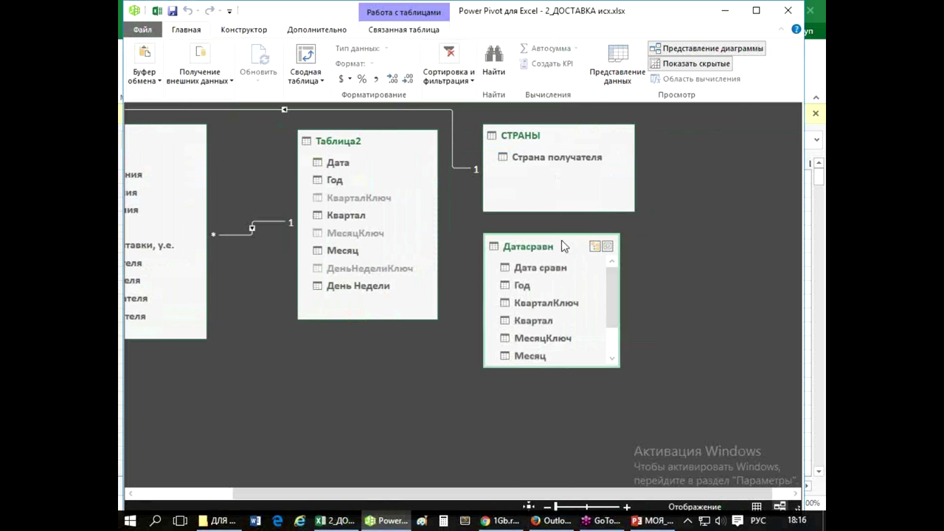
pyautogui.moveTo(736, 166); pyautogui.dragTo(562, 239)
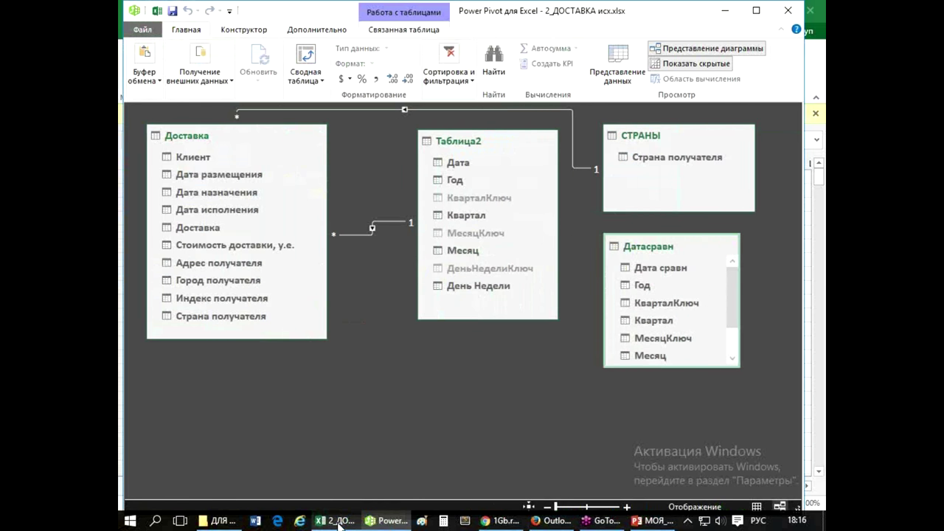
pyautogui.moveTo(335, 521)
pyautogui.click(284, 450)
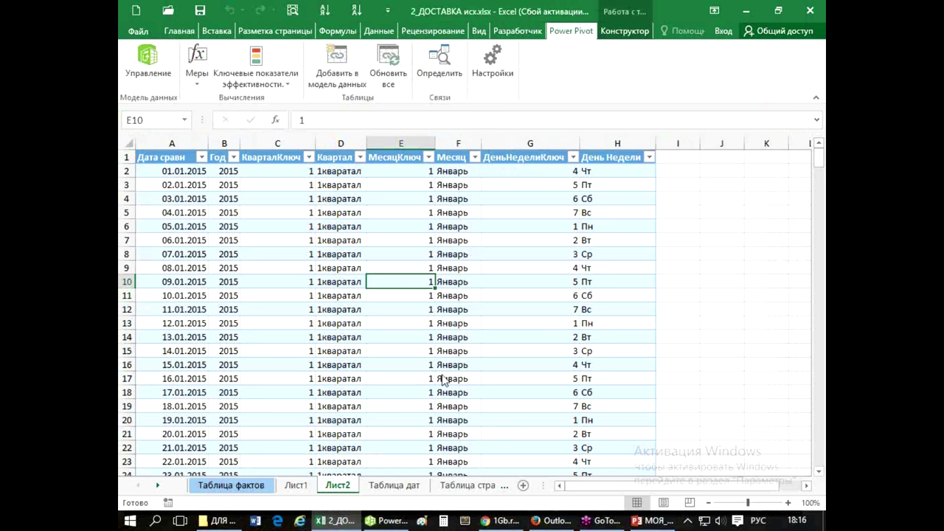
pyautogui.click(297, 486)
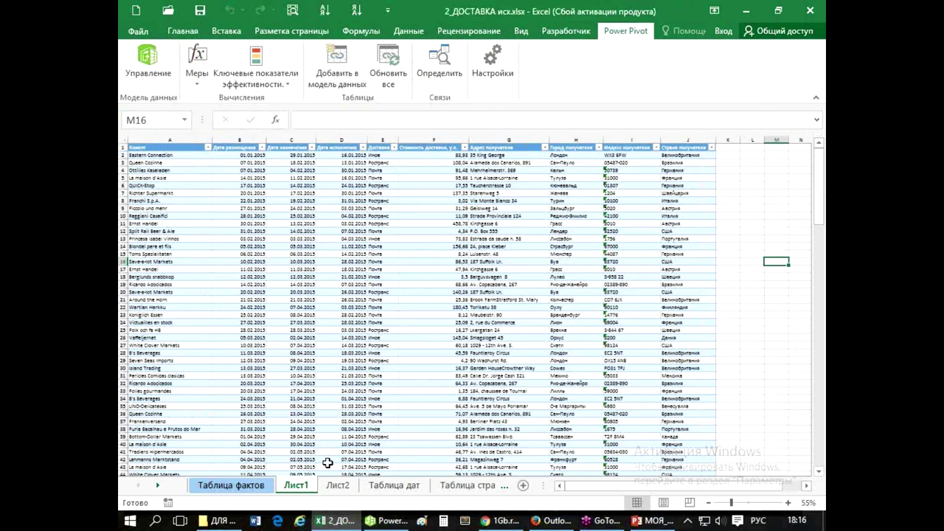
# Rename Таблица_Доставка_1 on Лист1 to Доставкасравн and add it to the data model
pyautogui.click(375, 322)
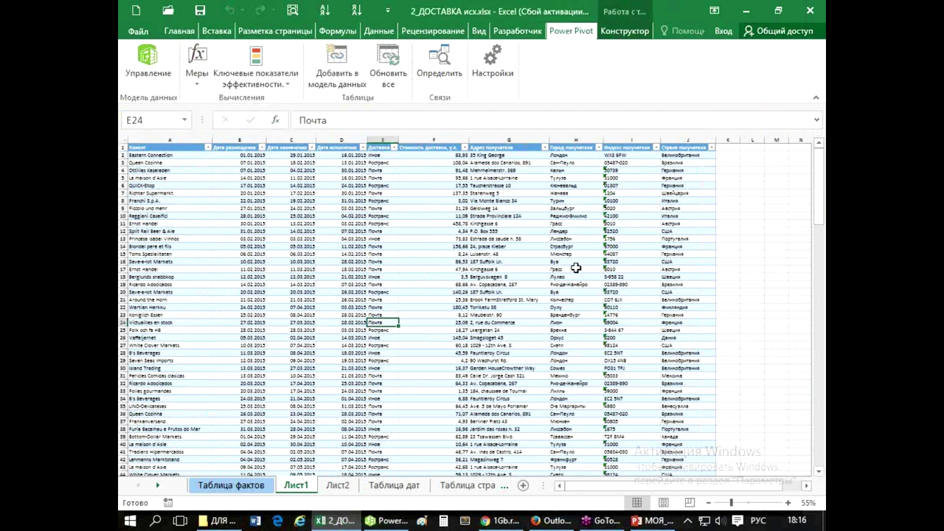
pyautogui.click(617, 33)
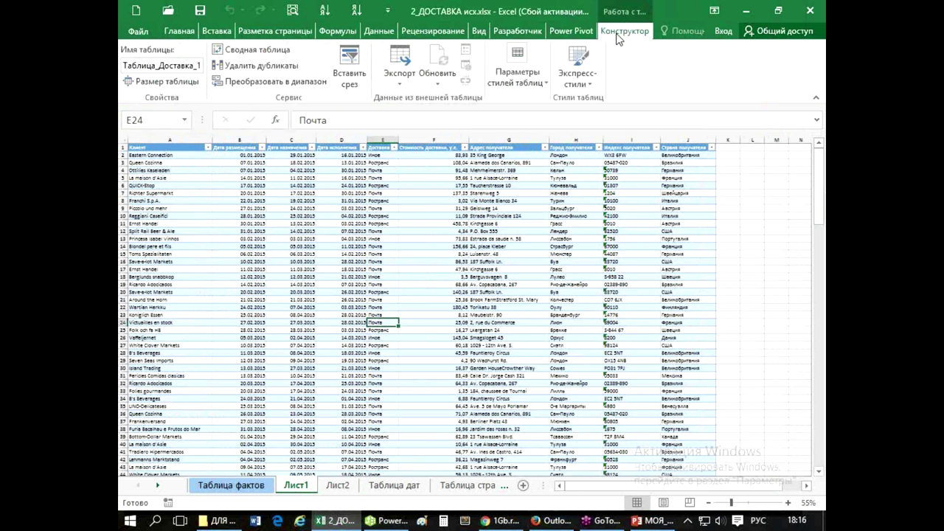
pyautogui.click(124, 64)
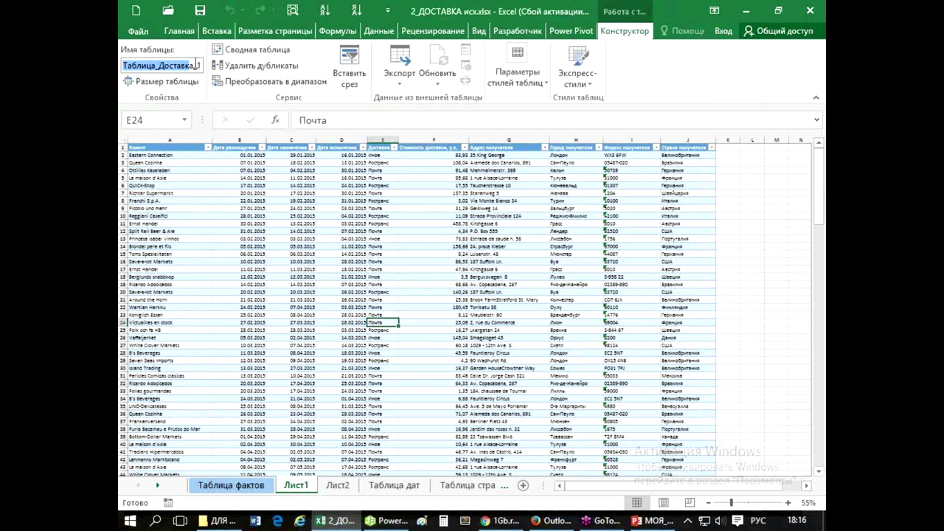
pyautogui.write('До')
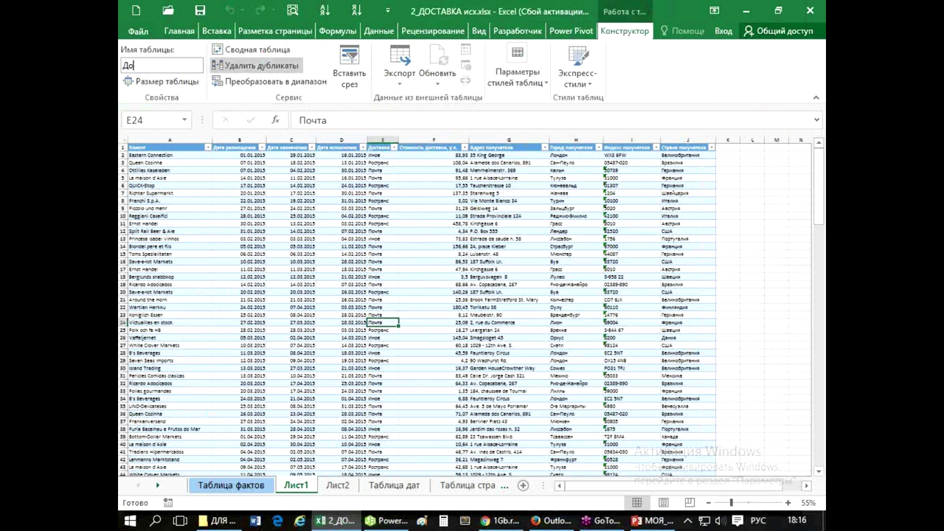
pyautogui.write('ставкасравн')
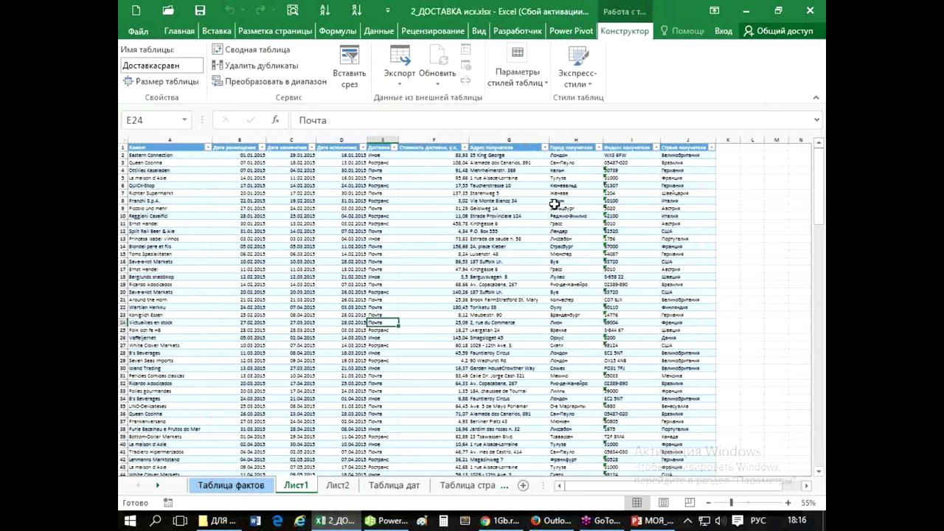
pyautogui.press('Return')
pyautogui.click(571, 31)
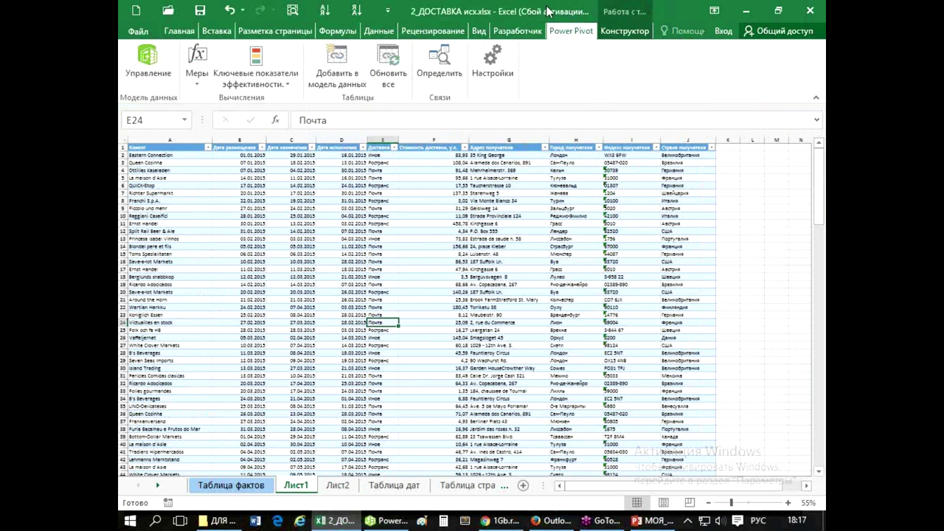
pyautogui.click(341, 50)
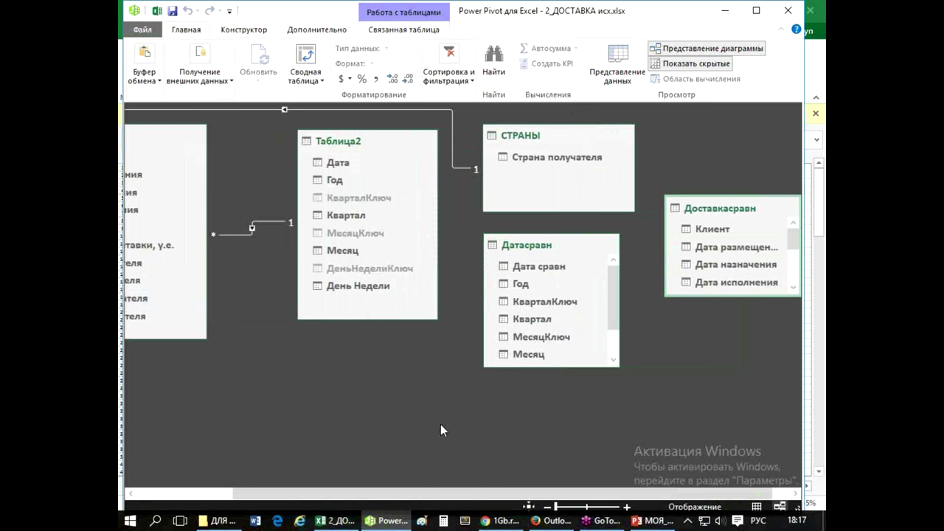
# Confirm in Table Design that the orders table on Лист1 is named Доставкасравн
pyautogui.click(339, 520)
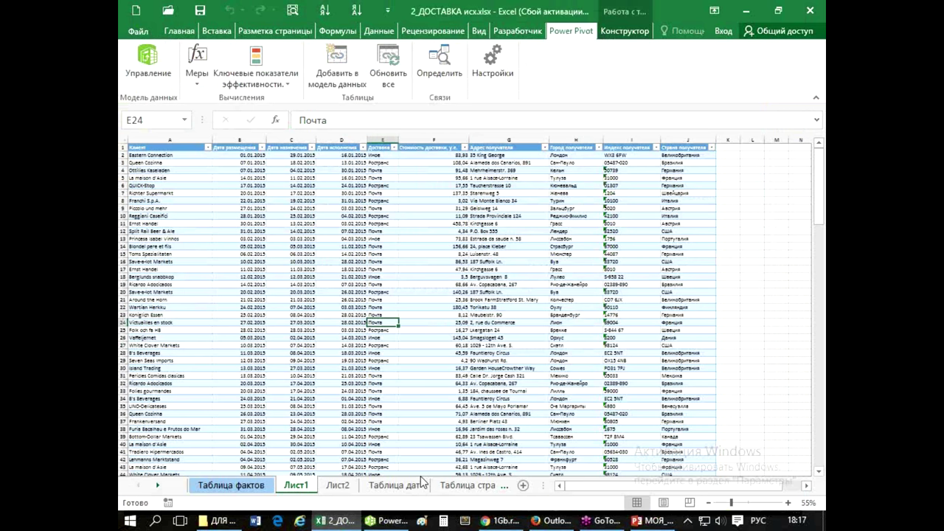
pyautogui.click(490, 276)
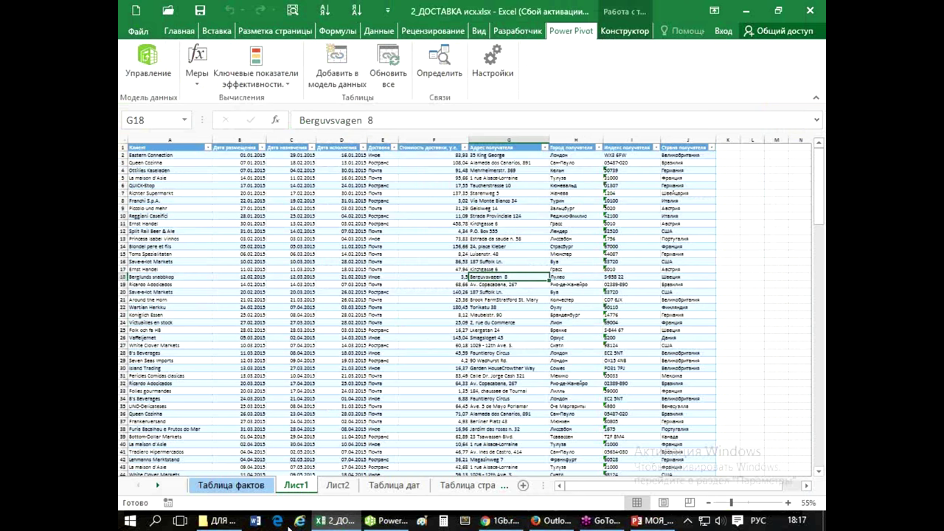
pyautogui.click(336, 487)
pyautogui.click(297, 487)
pyautogui.click(336, 487)
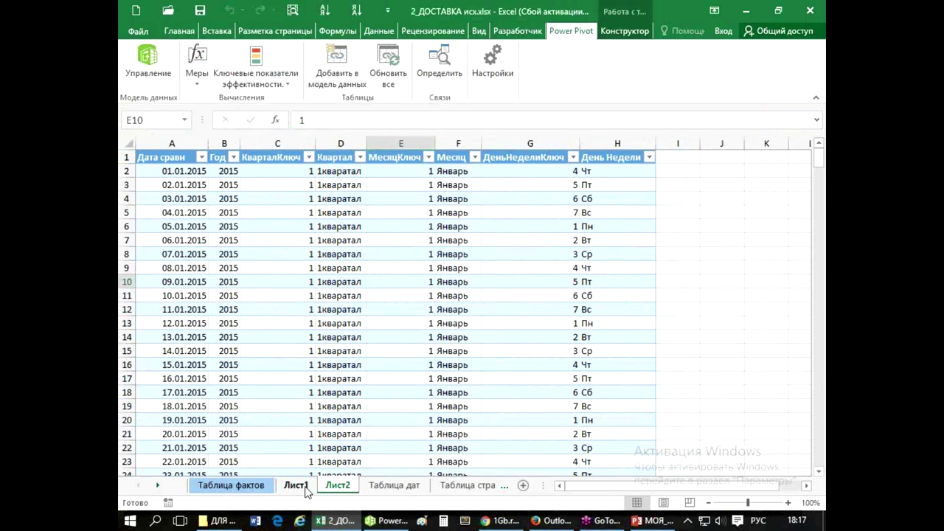
pyautogui.click(301, 488)
pyautogui.click(371, 269)
pyautogui.click(625, 31)
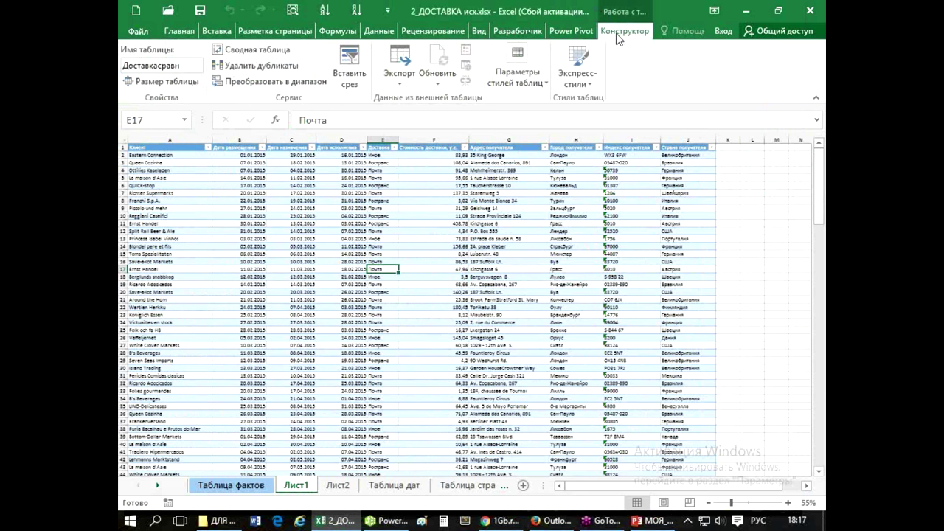
pyautogui.click(156, 67)
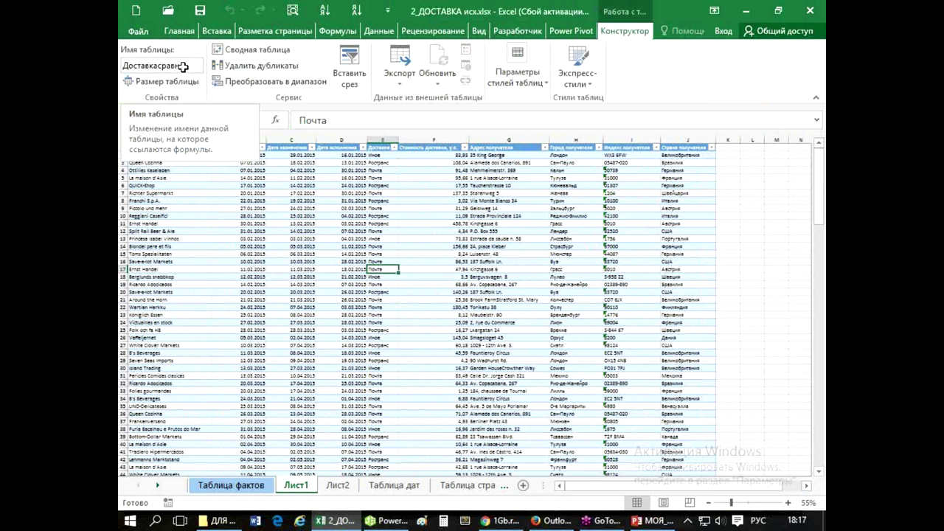
# Check the Датасравн table on Лист2, then bring the Power Pivot window forward
pyautogui.click(341, 485)
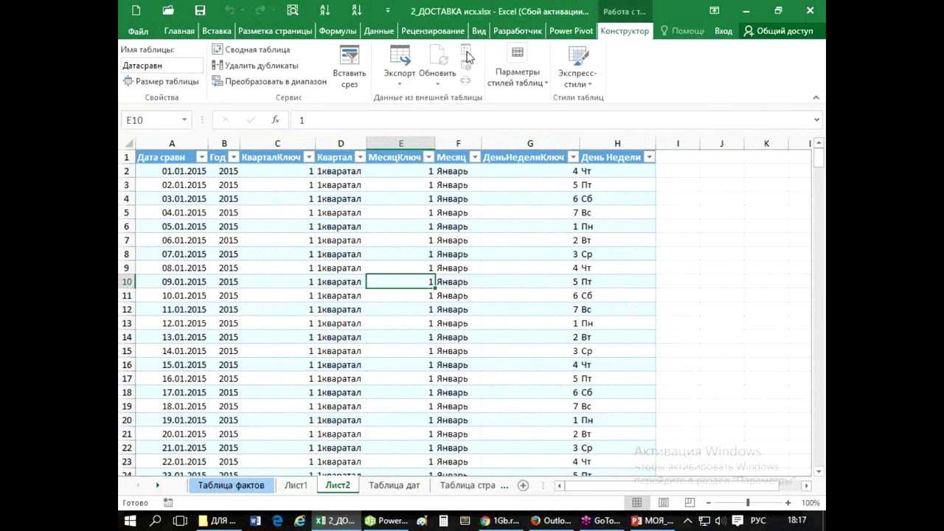
pyautogui.click(576, 33)
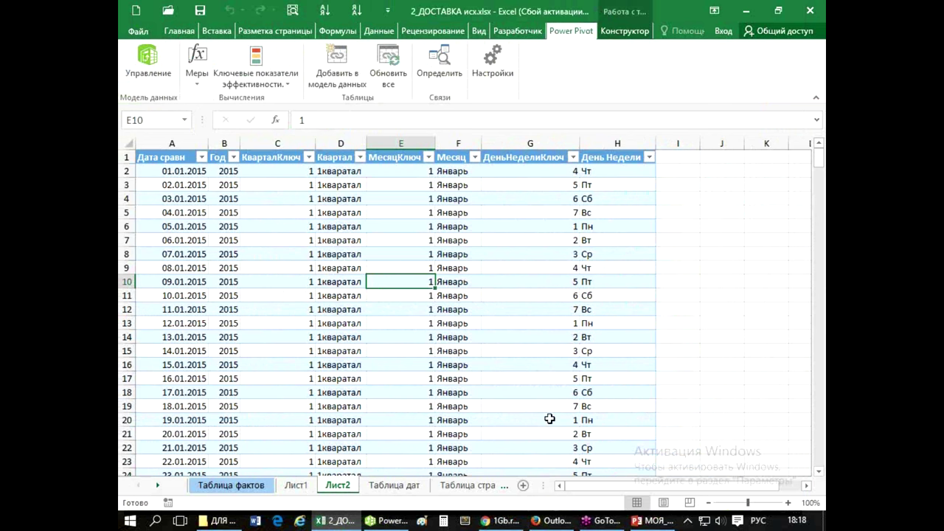
pyautogui.moveTo(387, 521)
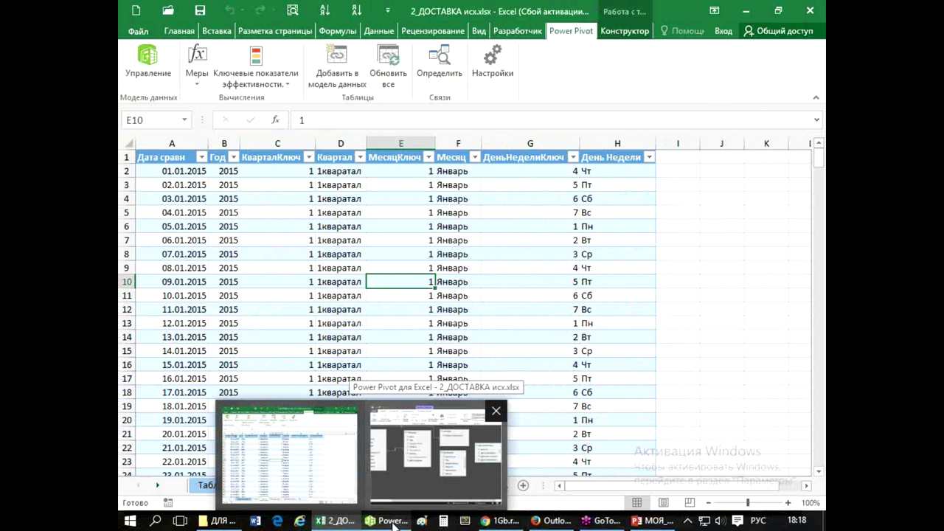
pyautogui.click(438, 452)
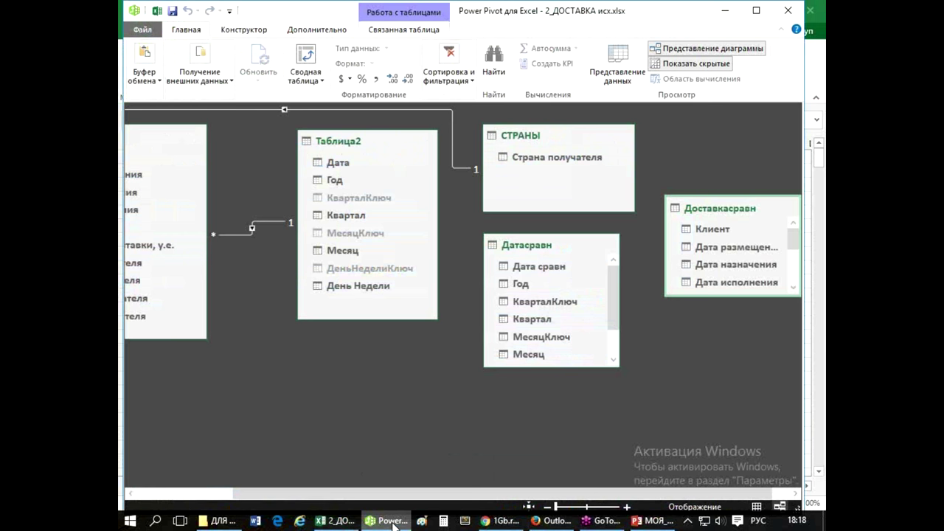
# Put Таблица2 below Доставка and shift СТРАНЫ left. Place Доставкасравн and Датасравн and enlarge both
pyautogui.scroll(-2, 550, 409)
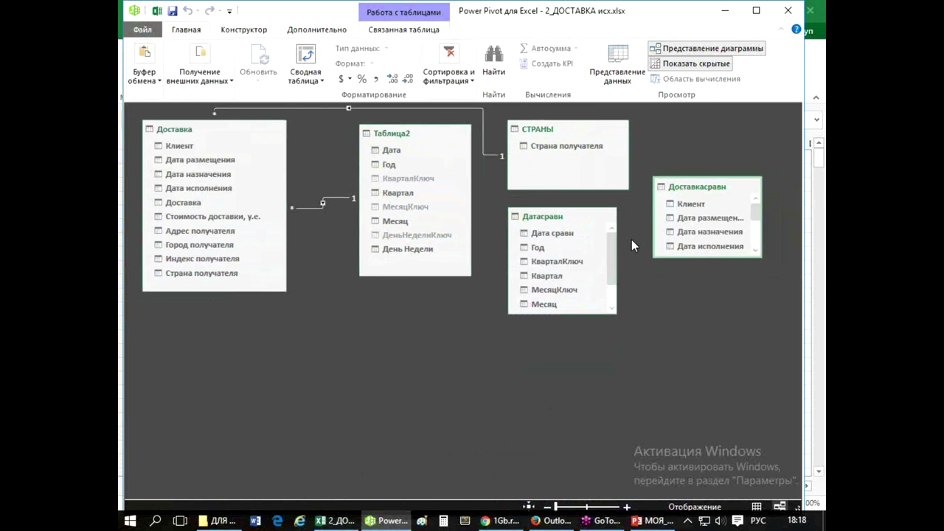
pyautogui.moveTo(435, 209)
pyautogui.moveTo(421, 133); pyautogui.dragTo(352, 327)
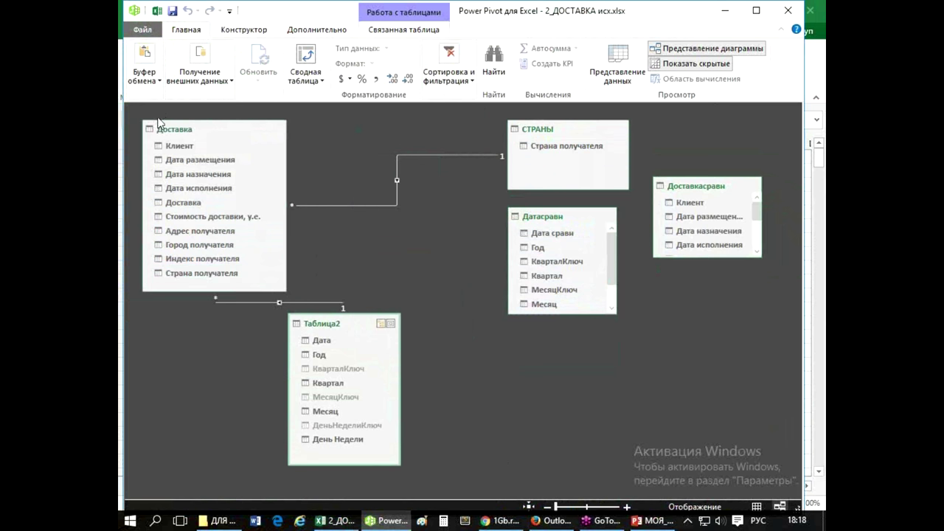
pyautogui.moveTo(581, 137); pyautogui.dragTo(464, 142)
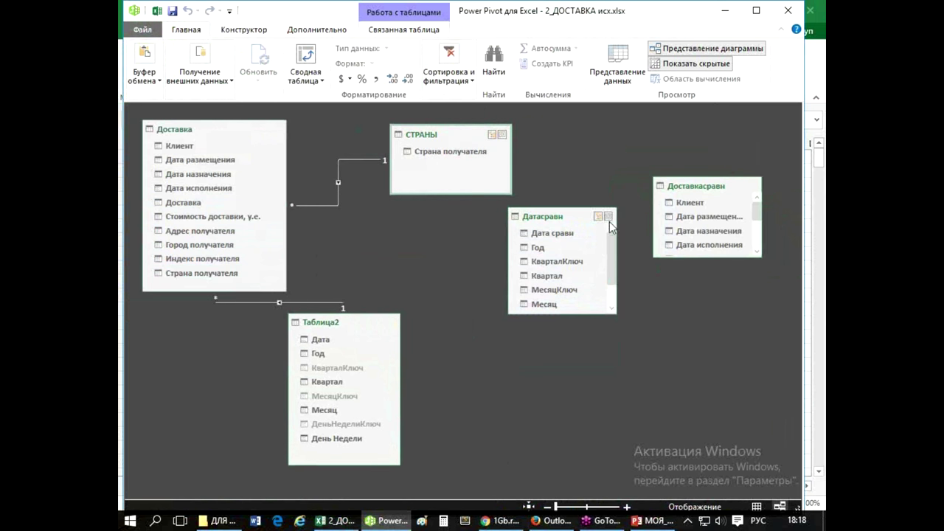
pyautogui.moveTo(696, 189); pyautogui.dragTo(632, 131)
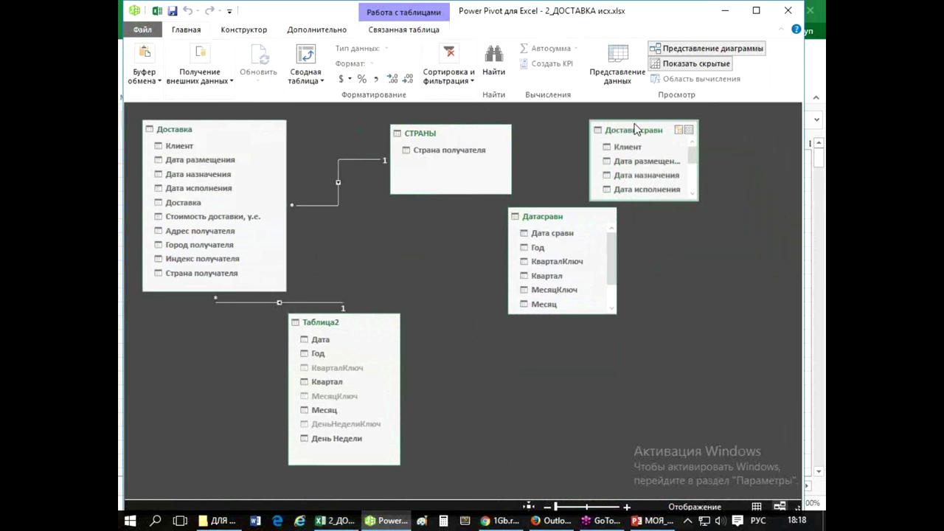
pyautogui.moveTo(697, 199); pyautogui.dragTo(761, 300)
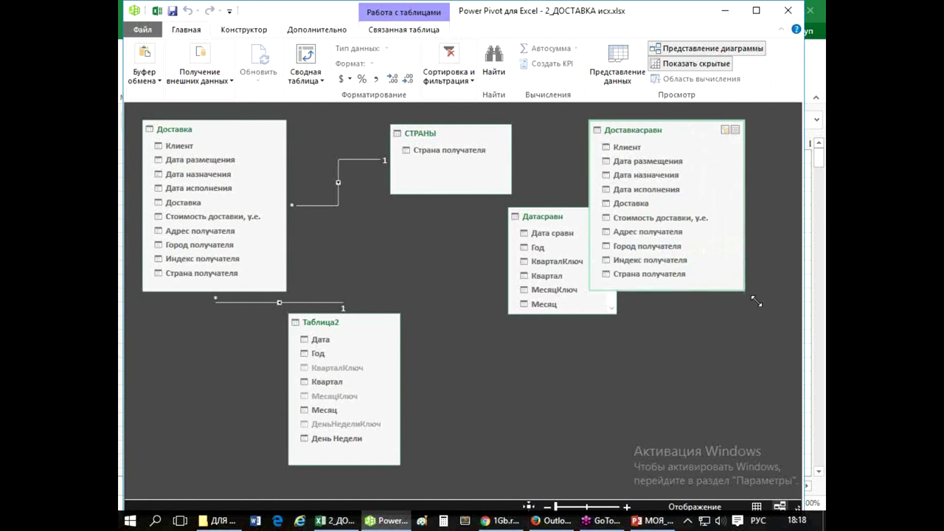
pyautogui.moveTo(574, 212); pyautogui.dragTo(567, 336)
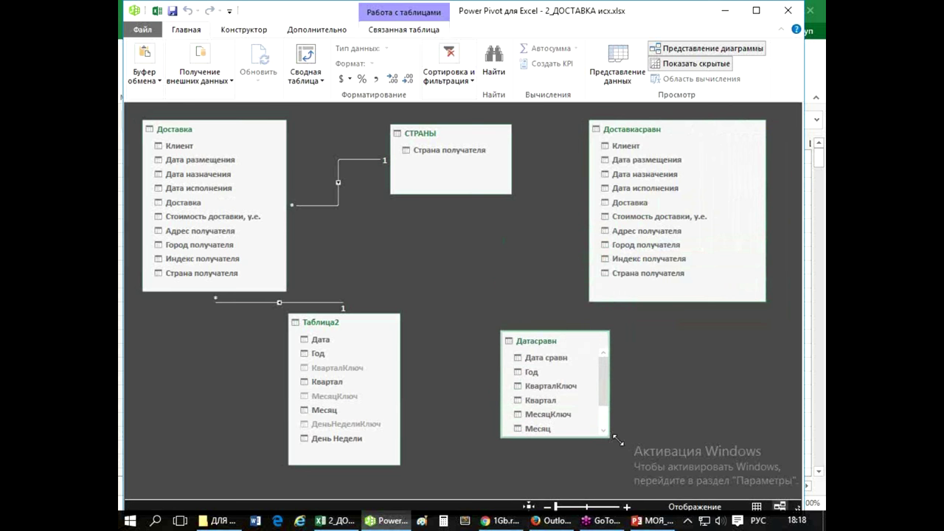
pyautogui.moveTo(618, 440); pyautogui.dragTo(639, 486)
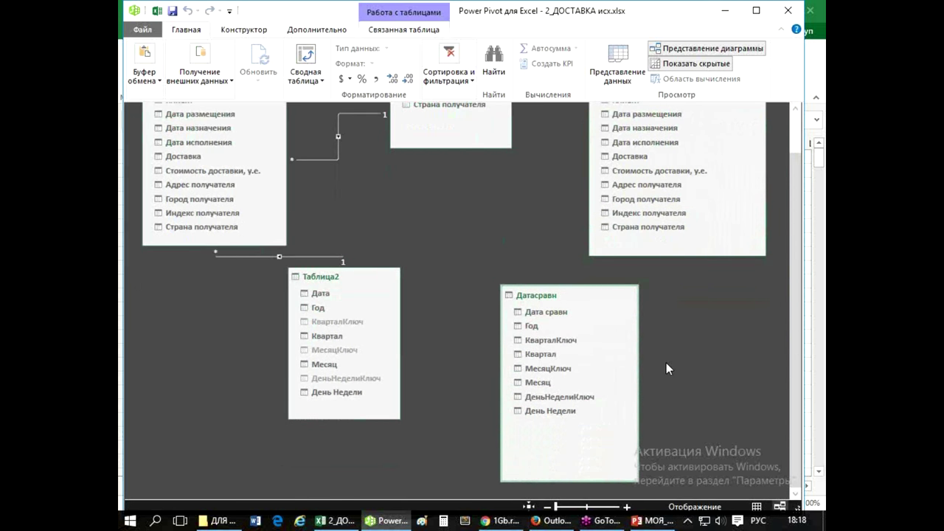
# Hide КварталКлюч, МесяцКлюч and ДеньНеделиКлюч in Датасравн from client tools
pyautogui.moveTo(555, 383)
pyautogui.click(550, 341)
pyautogui.rightClick(550, 341)
pyautogui.click(587, 399)
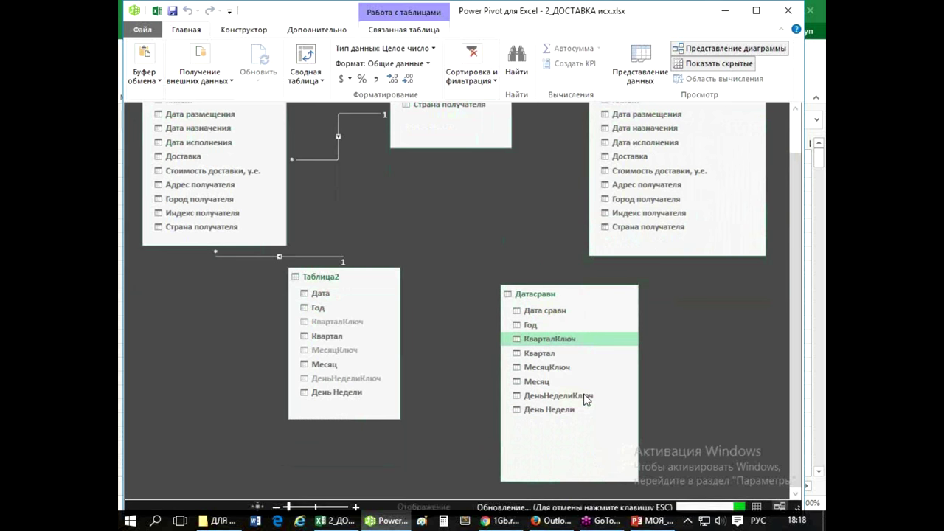
pyautogui.rightClick(559, 367)
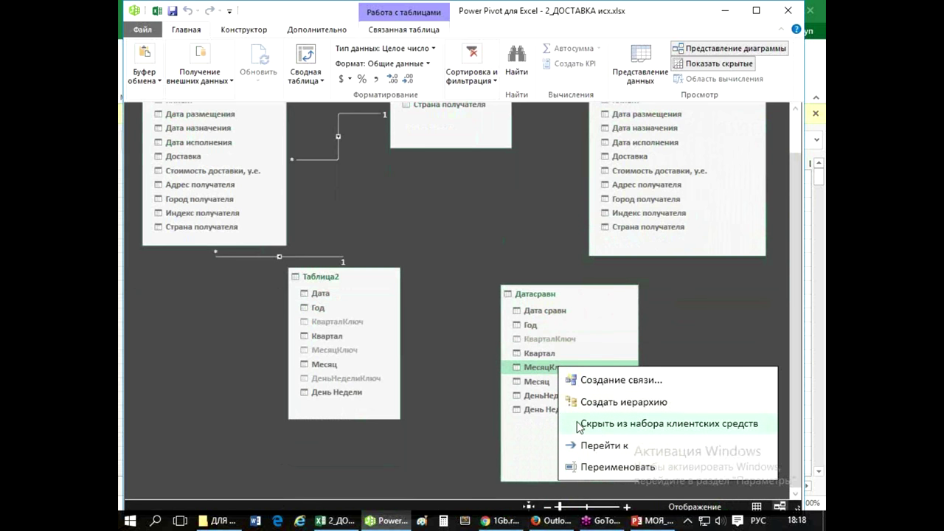
pyautogui.click(577, 423)
pyautogui.click(559, 395)
pyautogui.rightClick(560, 396)
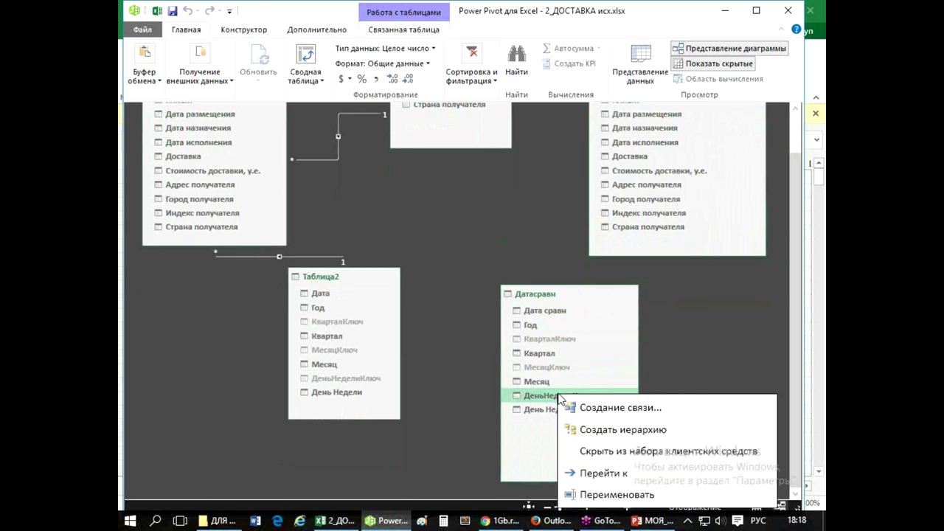
pyautogui.click(664, 451)
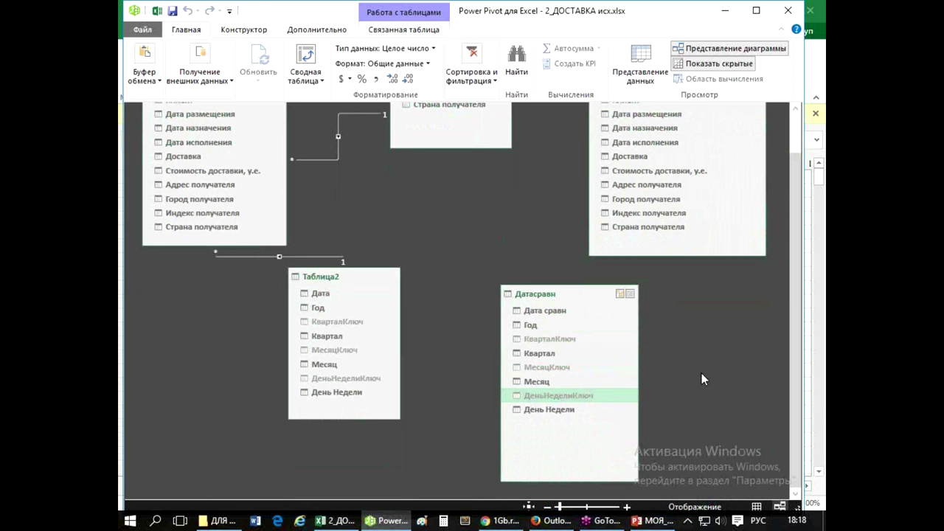
# Select the Датасравн table and open the Mark as Date Table options on the Design tab
pyautogui.scroll(1, 701, 373)
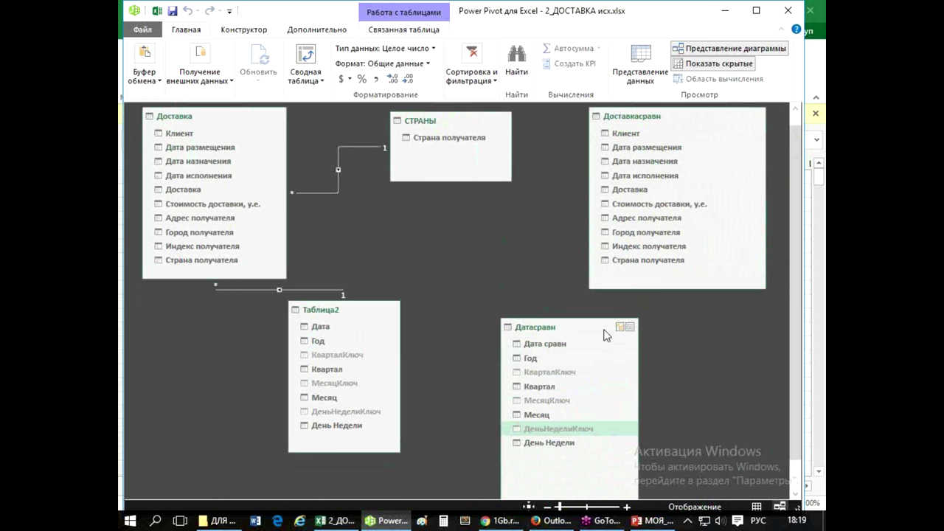
pyautogui.click(572, 332)
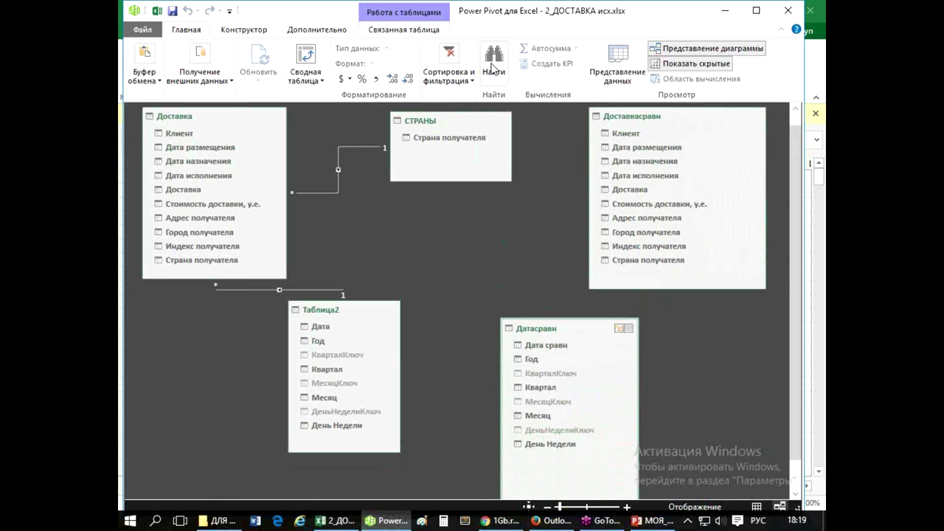
pyautogui.click(246, 29)
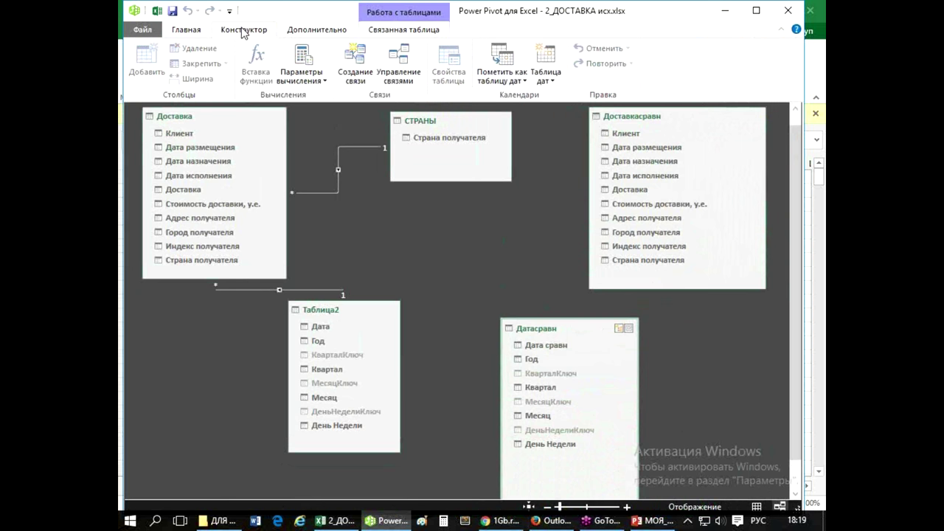
pyautogui.click(505, 59)
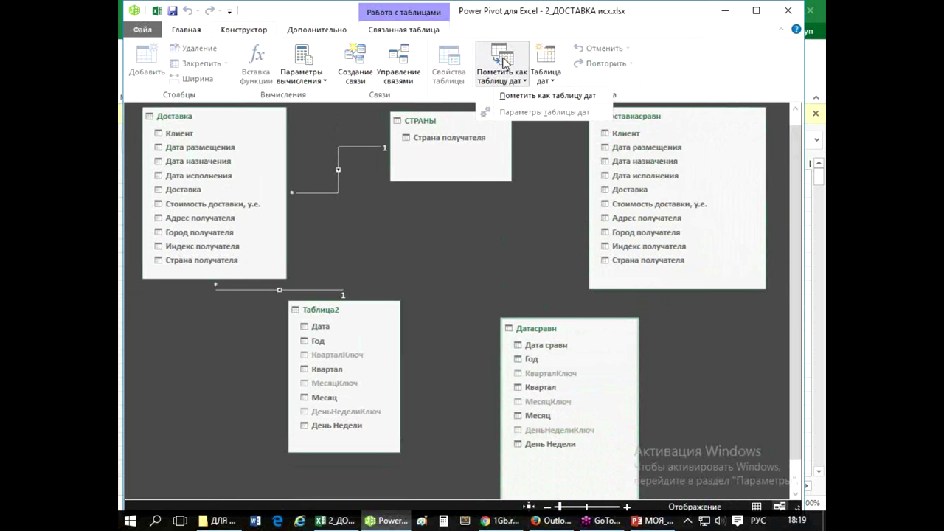
# Mark Датасравн as a date table, confirming Дата сравн as its date column
pyautogui.click(507, 96)
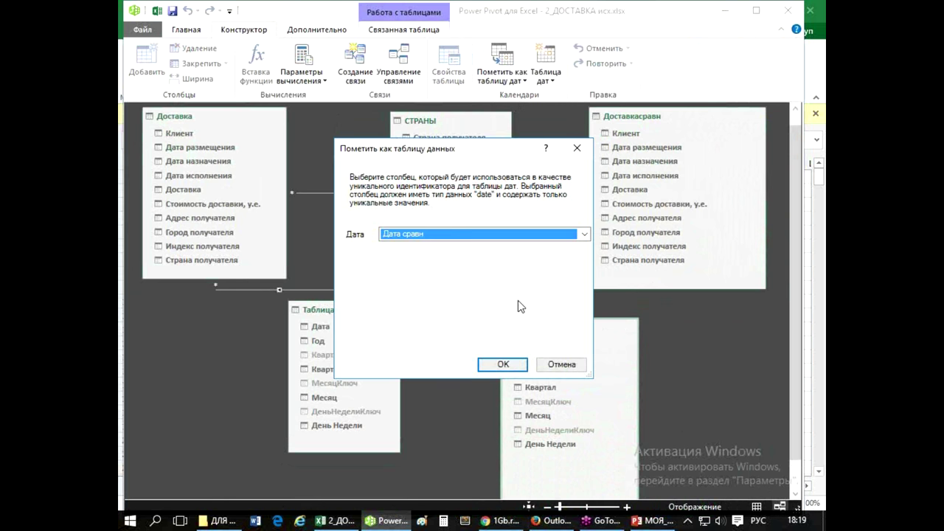
pyautogui.click(494, 369)
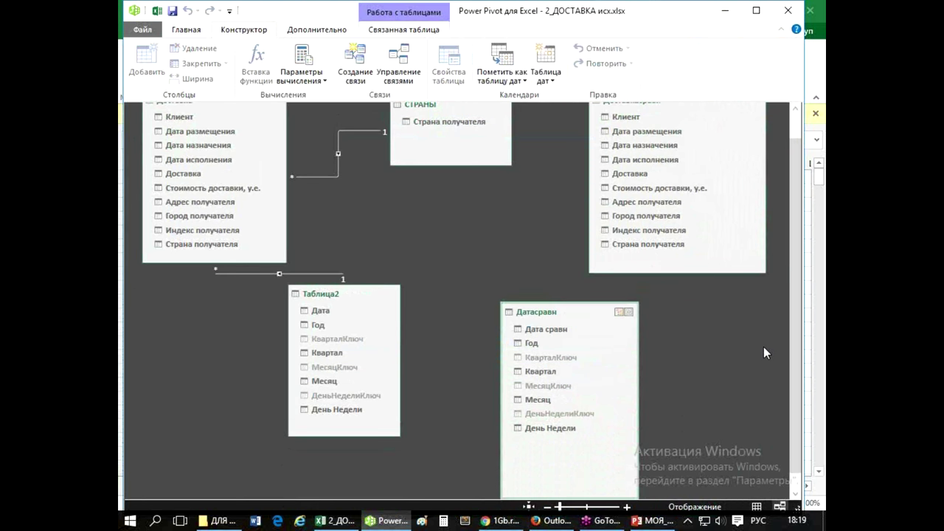
pyautogui.scroll(1, 762, 358)
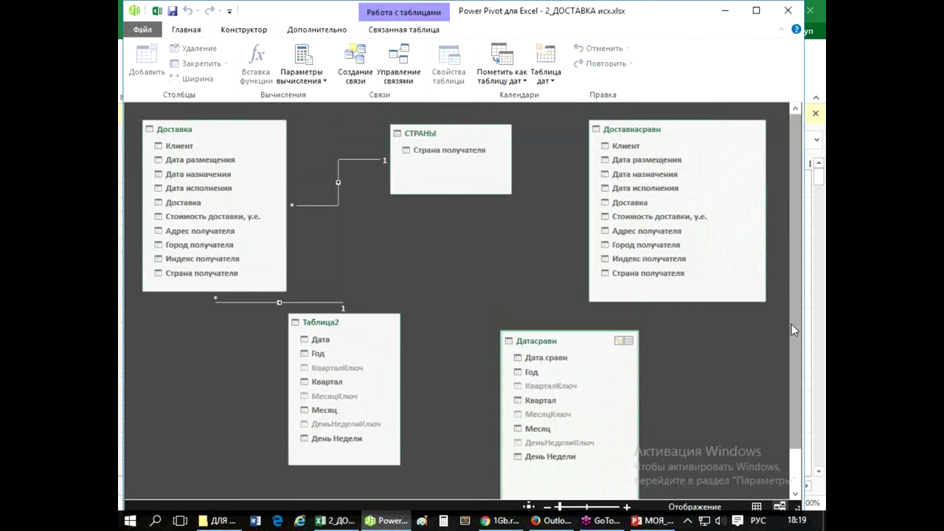
# Link Датасравн's Дата сравн to Дата исполнения in Доставкасравн
pyautogui.click(519, 357)
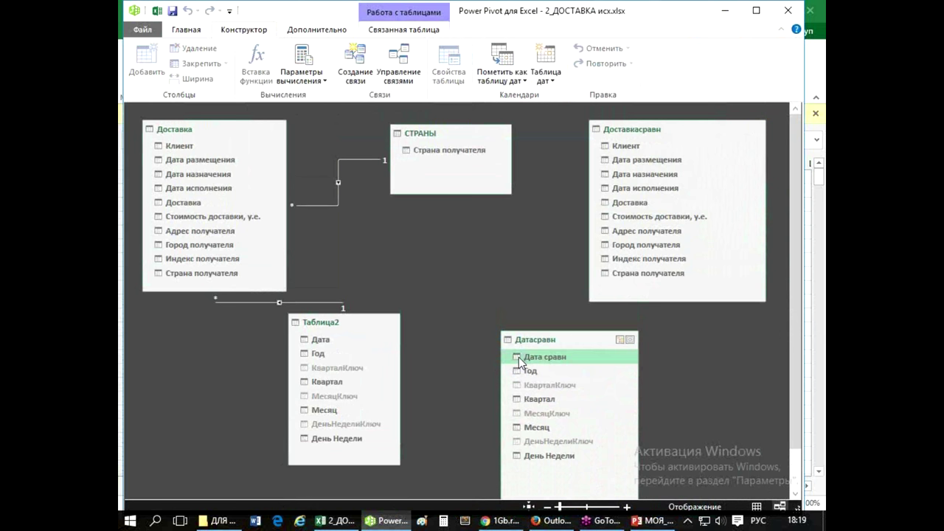
pyautogui.moveTo(520, 360); pyautogui.dragTo(540, 275)
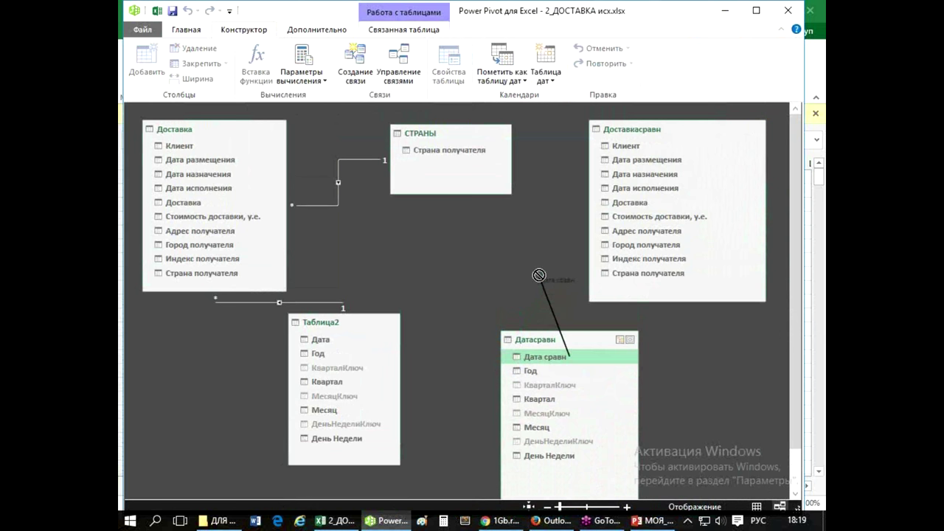
pyautogui.moveTo(539, 275); pyautogui.dragTo(625, 189)
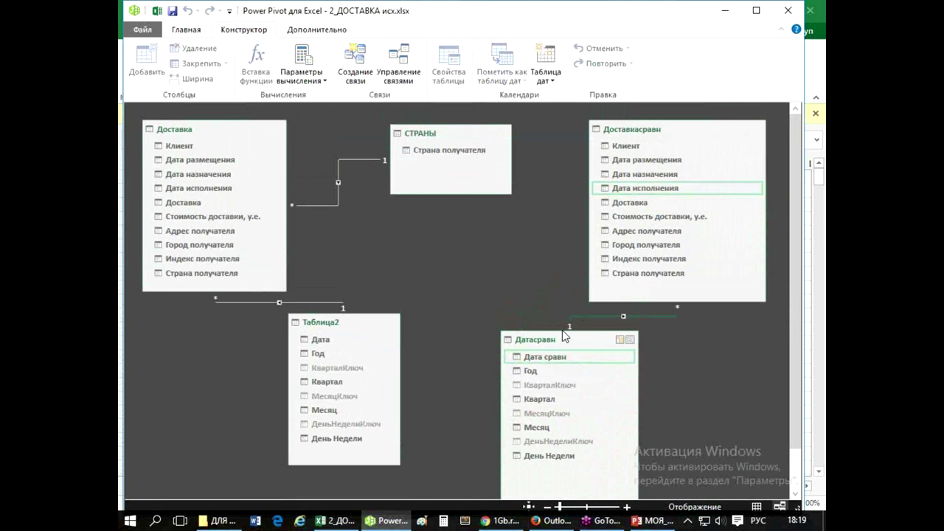
# Move Датасравн up and left, and nudge the СТРАНЫ table slightly left
pyautogui.moveTo(582, 345)
pyautogui.mouseDown()
pyautogui.moveTo(515, 315)
pyautogui.moveTo(523, 300)
pyautogui.mouseUp()
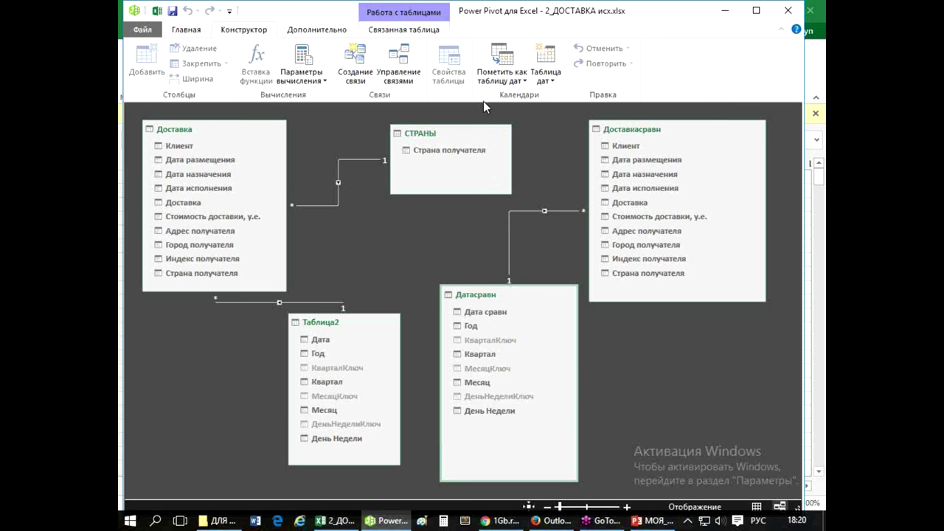
pyautogui.click(467, 136)
pyautogui.moveTo(467, 137); pyautogui.dragTo(444, 132)
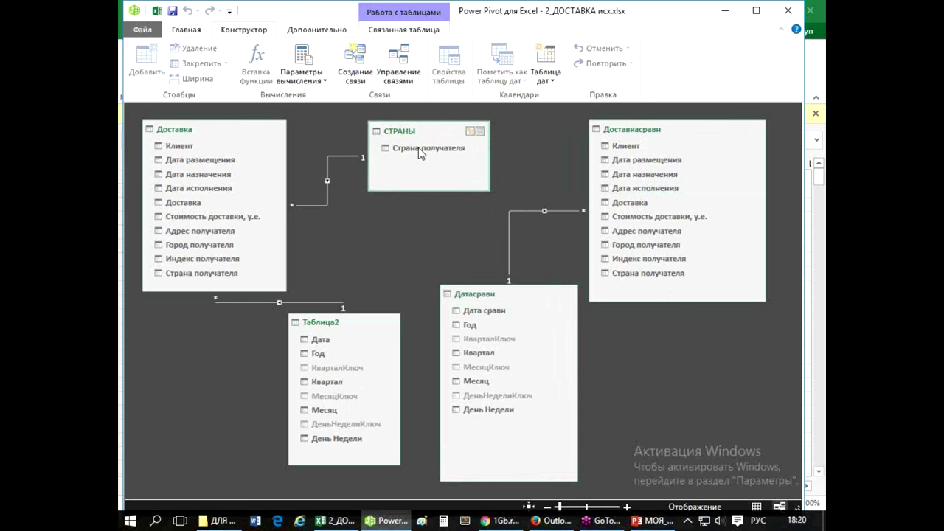
# Relate СТРАНЫ's Страна получателя to the Страна получателя column in Доставкасравн
pyautogui.click(440, 150)
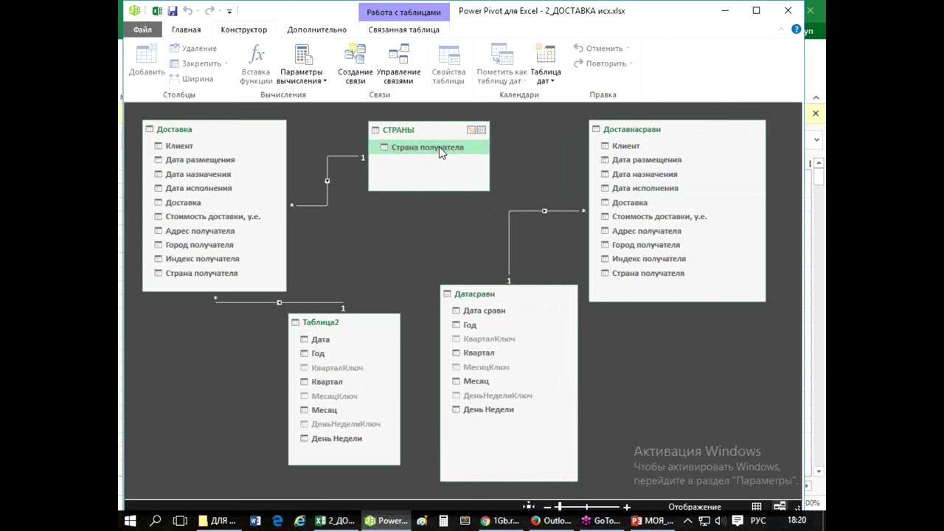
pyautogui.moveTo(440, 150); pyautogui.dragTo(584, 274)
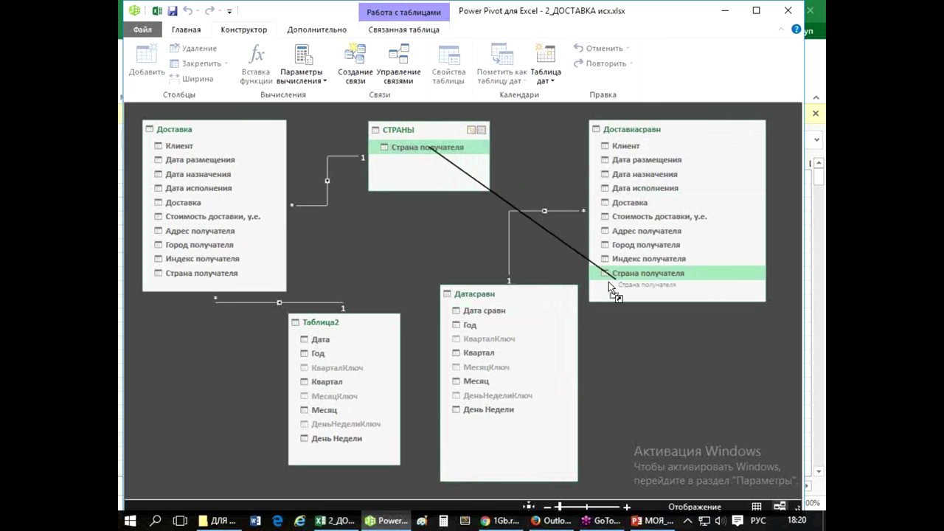
pyautogui.moveTo(584, 274); pyautogui.dragTo(627, 273)
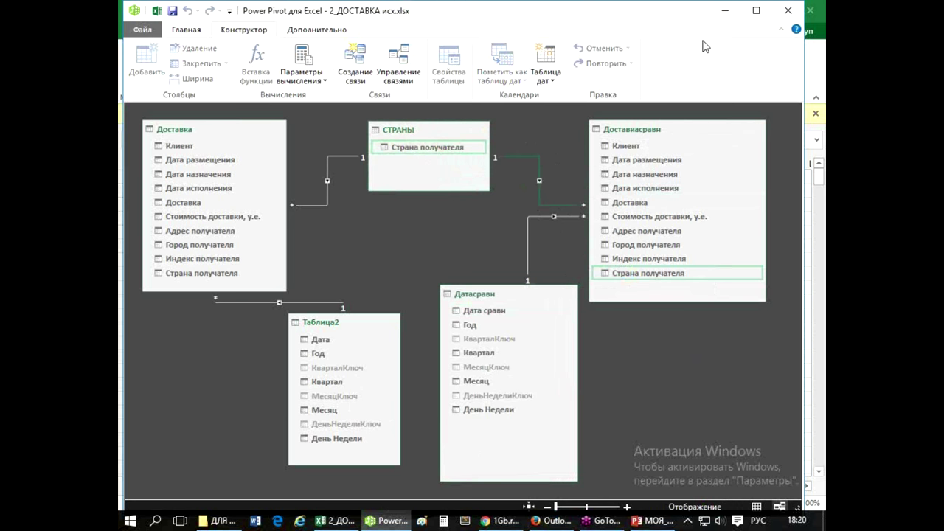
pyautogui.click(261, 150)
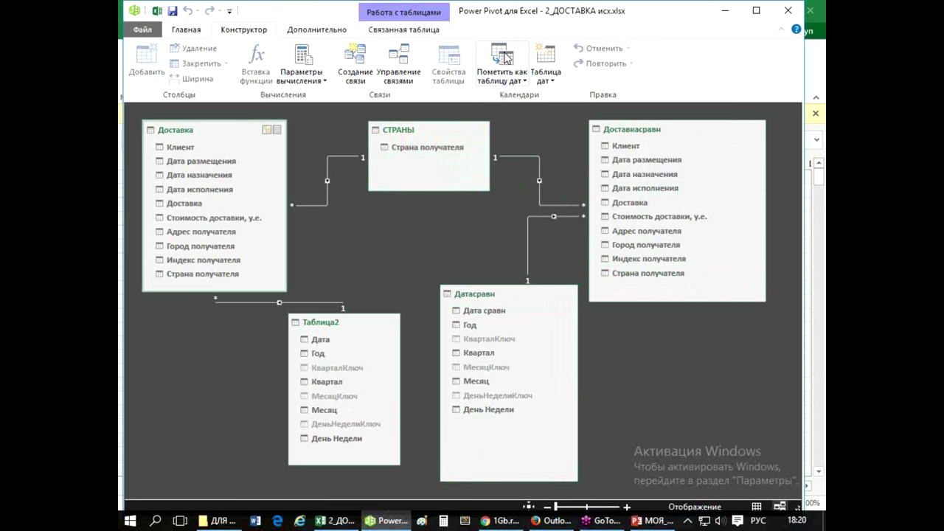
# Insert a PivotTable from the data model on a new worksheet
pyautogui.click(185, 30)
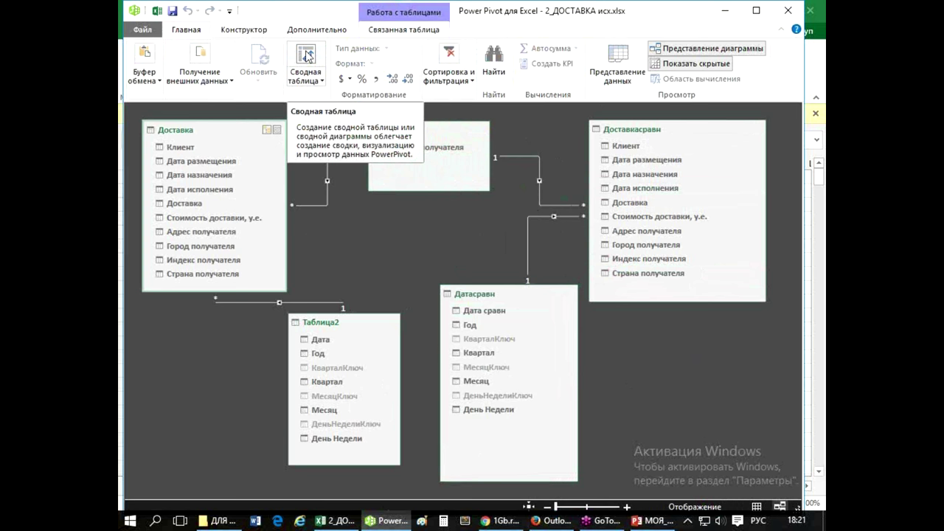
pyautogui.click(308, 58)
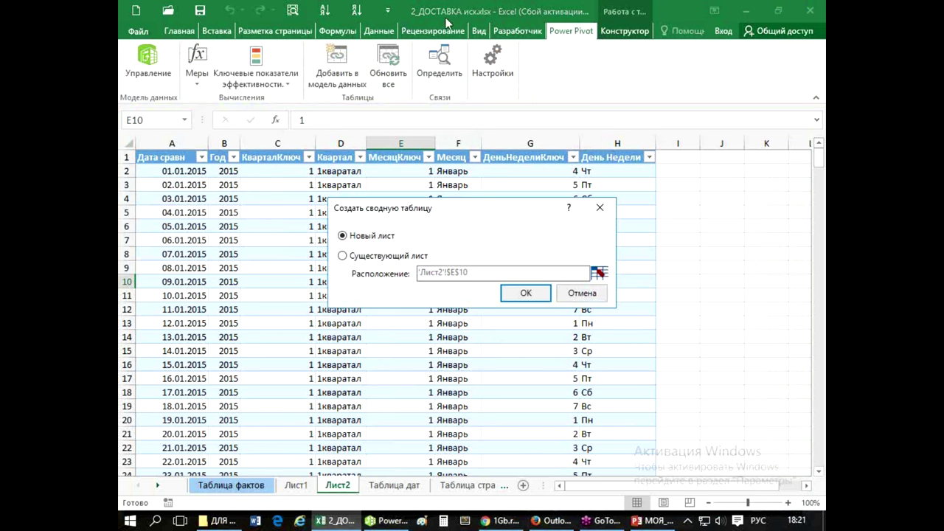
pyautogui.click(526, 293)
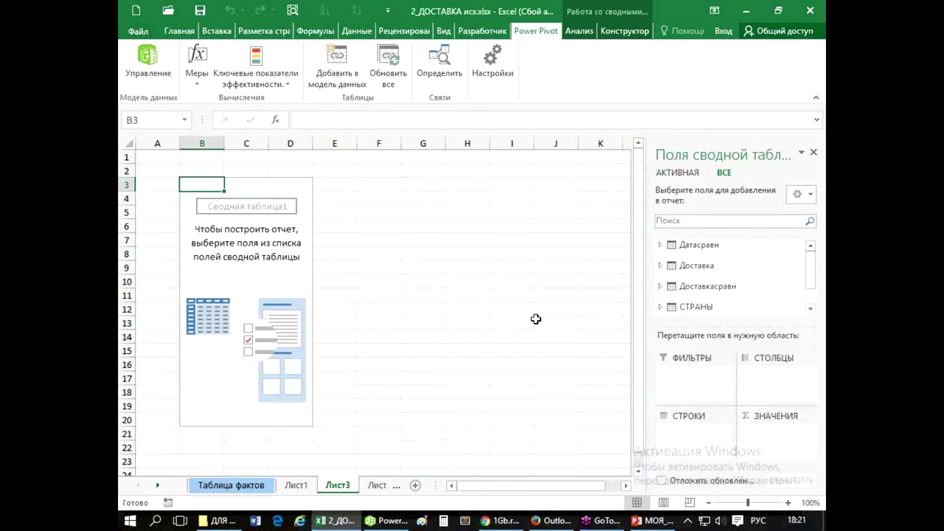
# Rename the new sheet to Результат and widen the PivotTable Fields table list
pyautogui.click(344, 486)
pyautogui.write('Р')
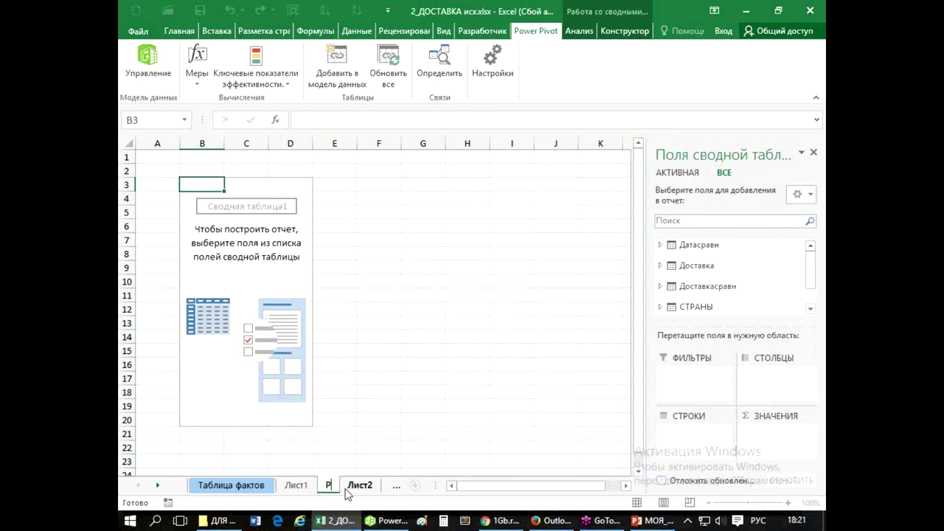
pyautogui.write('езультат')
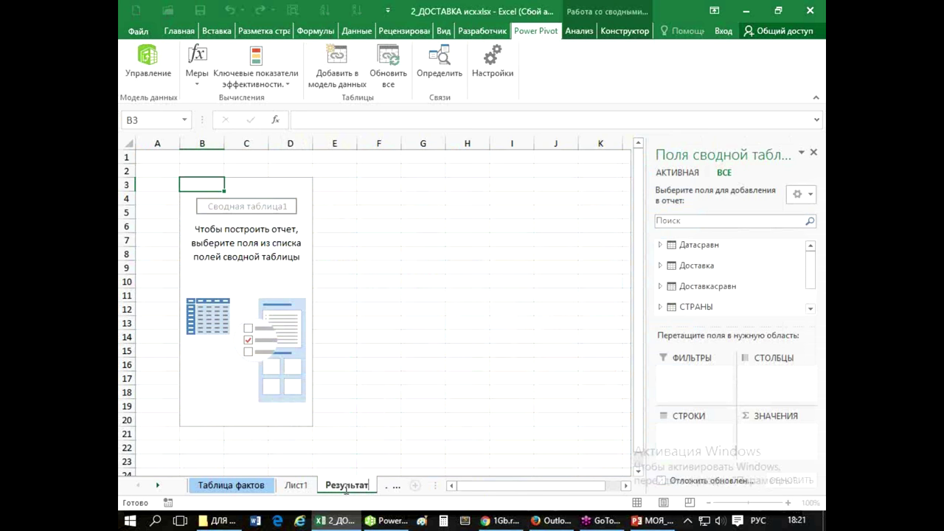
pyautogui.click(374, 440)
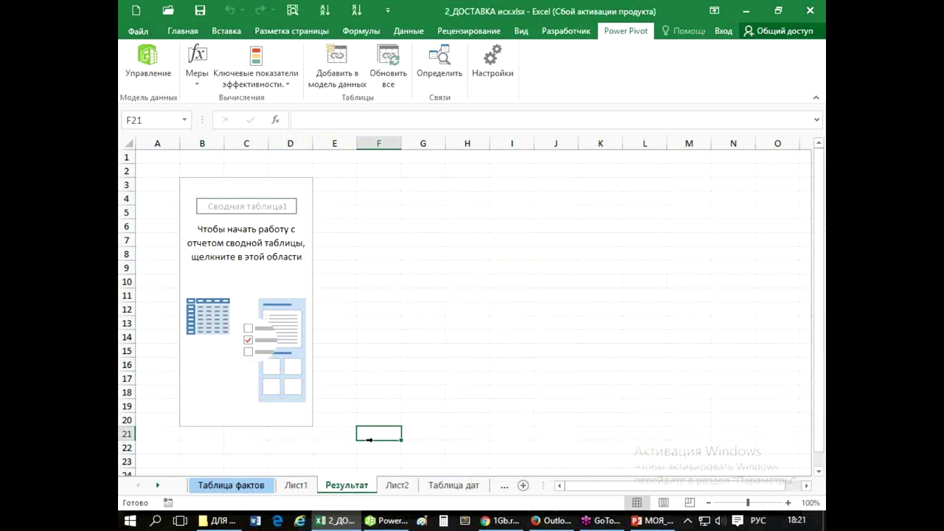
pyautogui.click(221, 404)
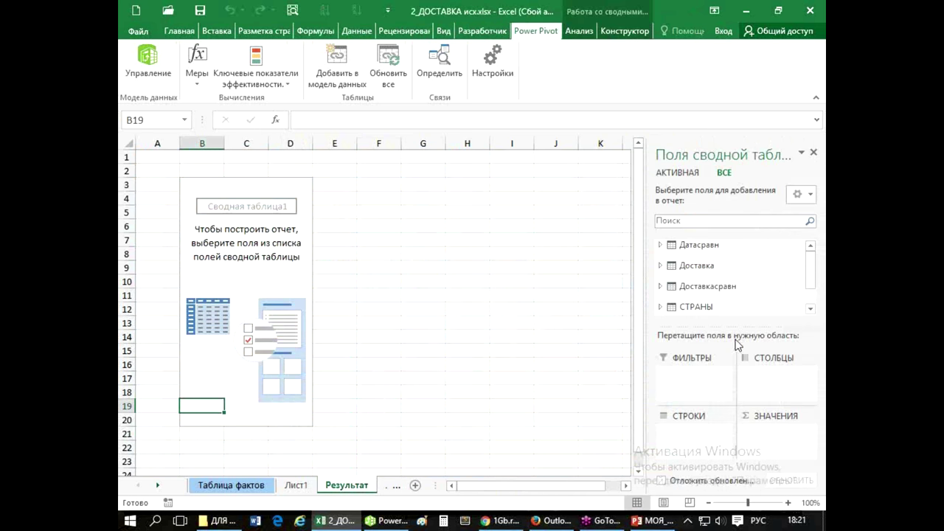
pyautogui.moveTo(742, 324)
pyautogui.mouseDown()
pyautogui.moveTo(749, 404)
pyautogui.moveTo(751, 391)
pyautogui.mouseUp()
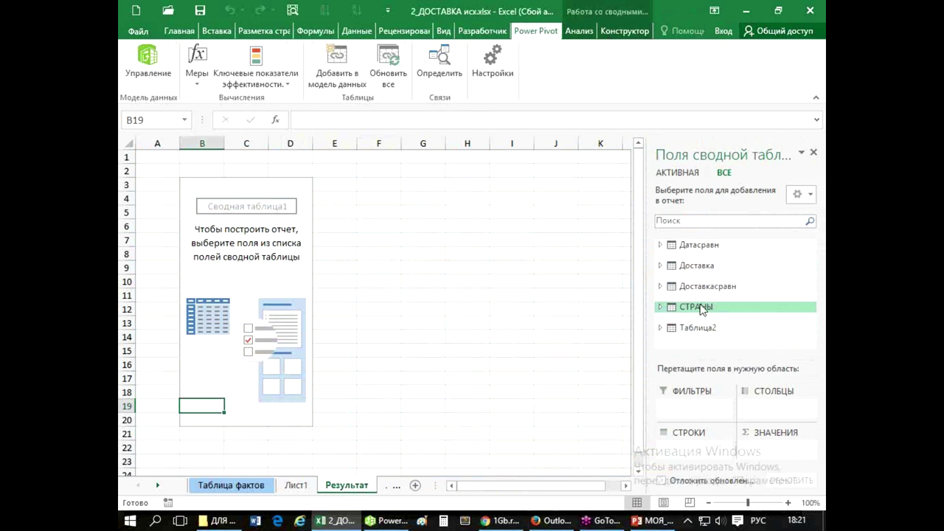
# Put СТРАНЫ's Страна получателя in the pivot Rows
pyautogui.click(774, 307)
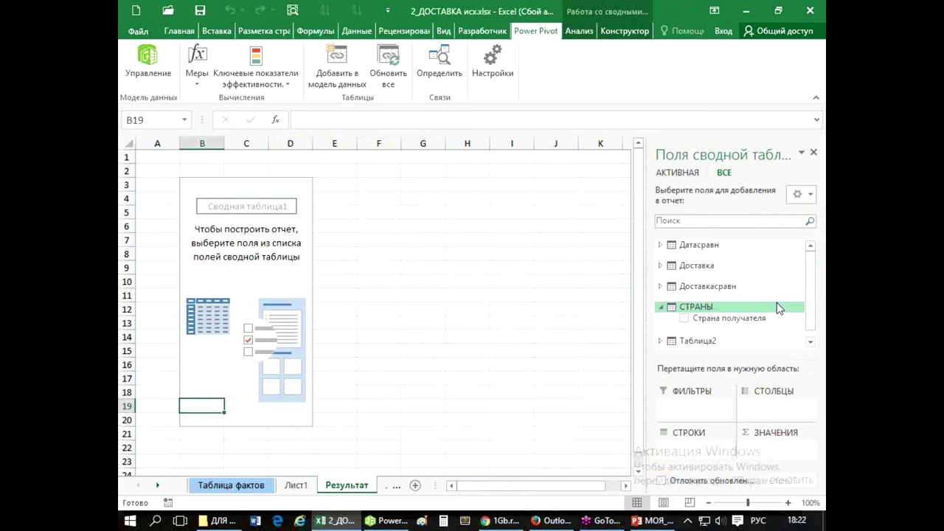
pyautogui.moveTo(721, 322); pyautogui.dragTo(693, 451)
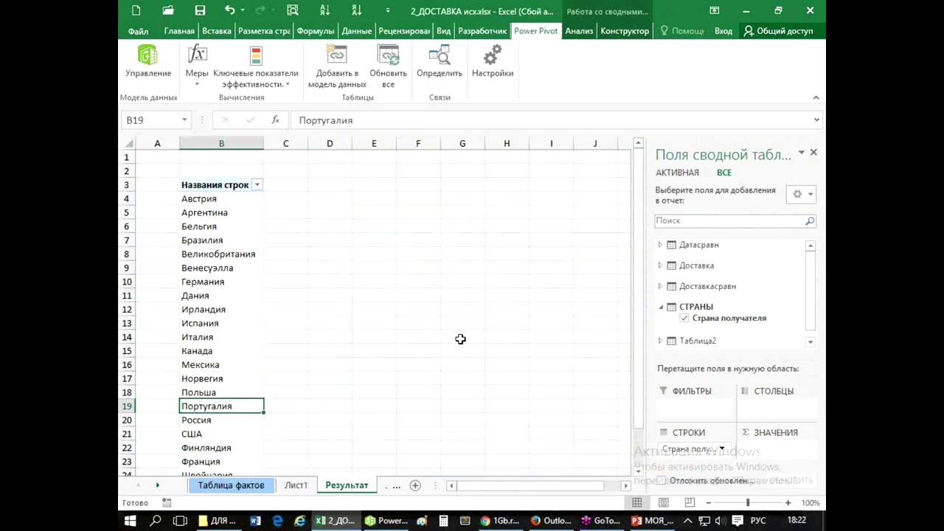
pyautogui.scroll(-1, 461, 339)
pyautogui.scroll(1, 460, 338)
# Add summed Стоимость доставки, у.е. from both Доставка and Доставкасравн as value columns
pyautogui.click(670, 266)
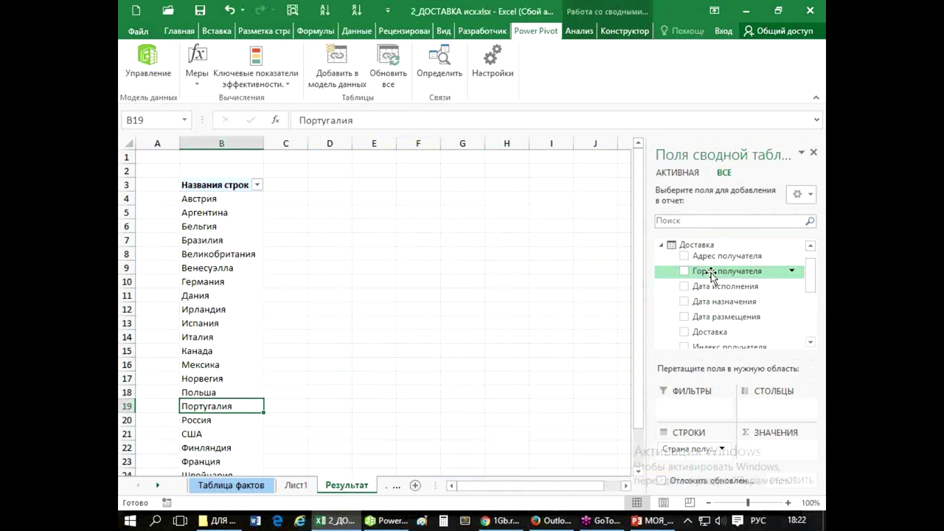
pyautogui.moveTo(810, 285); pyautogui.dragTo(809, 315)
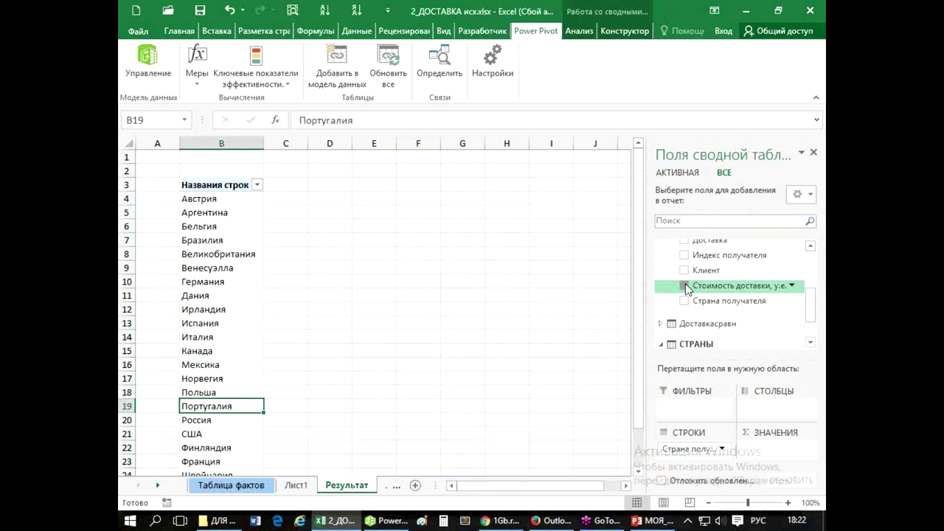
pyautogui.click(685, 285)
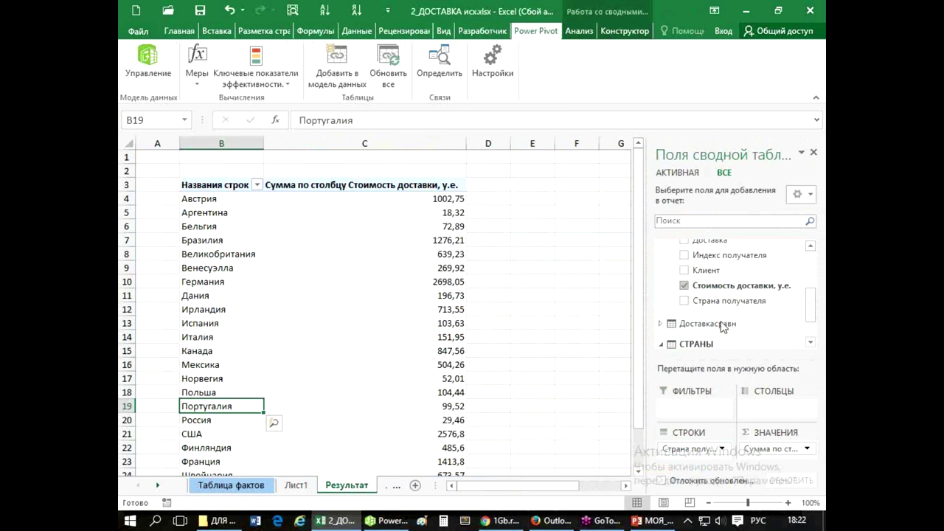
pyautogui.moveTo(811, 310); pyautogui.dragTo(811, 326)
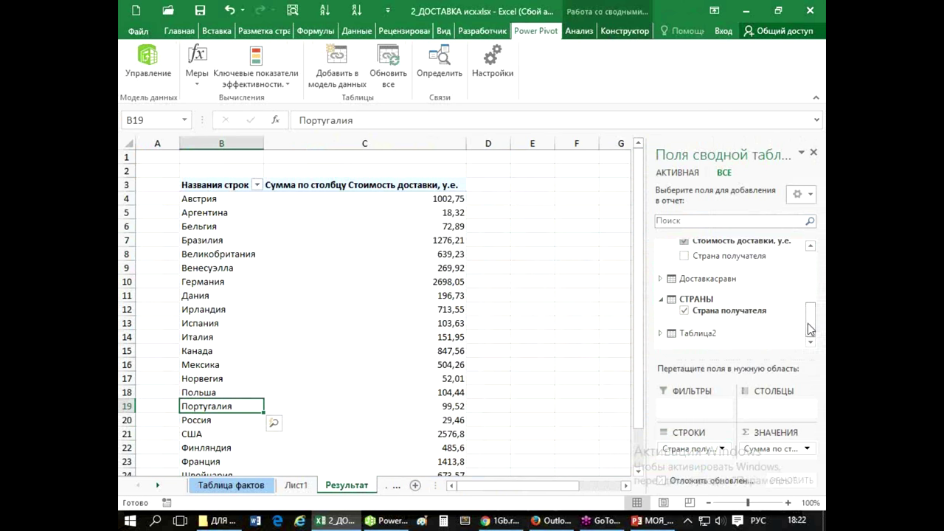
pyautogui.click(661, 280)
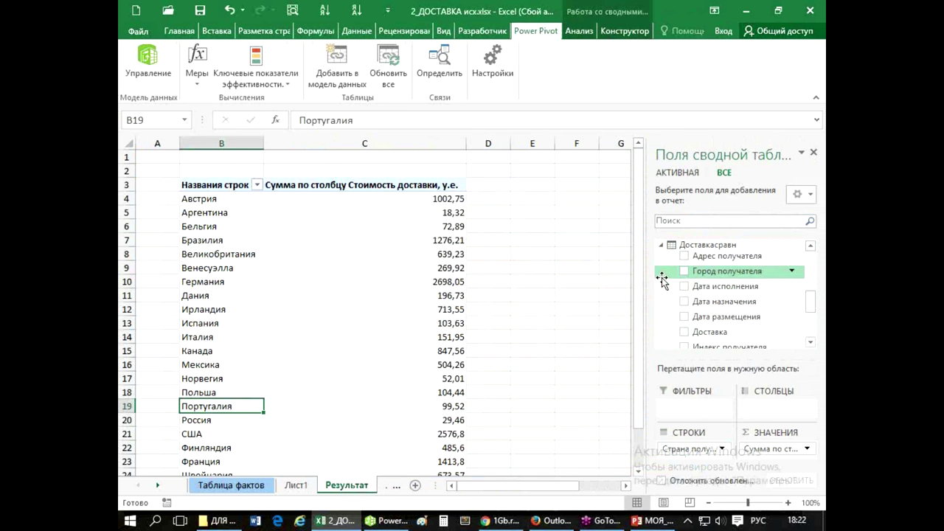
pyautogui.moveTo(812, 310); pyautogui.dragTo(811, 327)
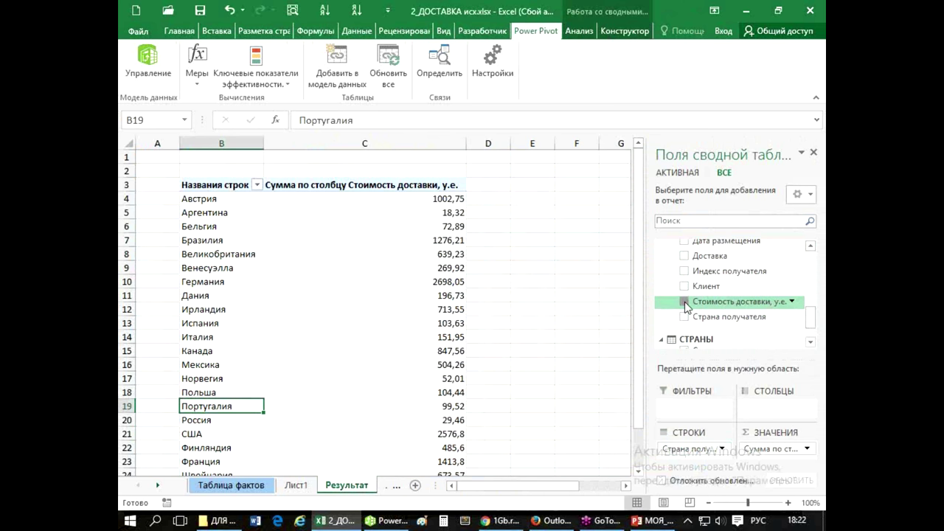
pyautogui.click(684, 302)
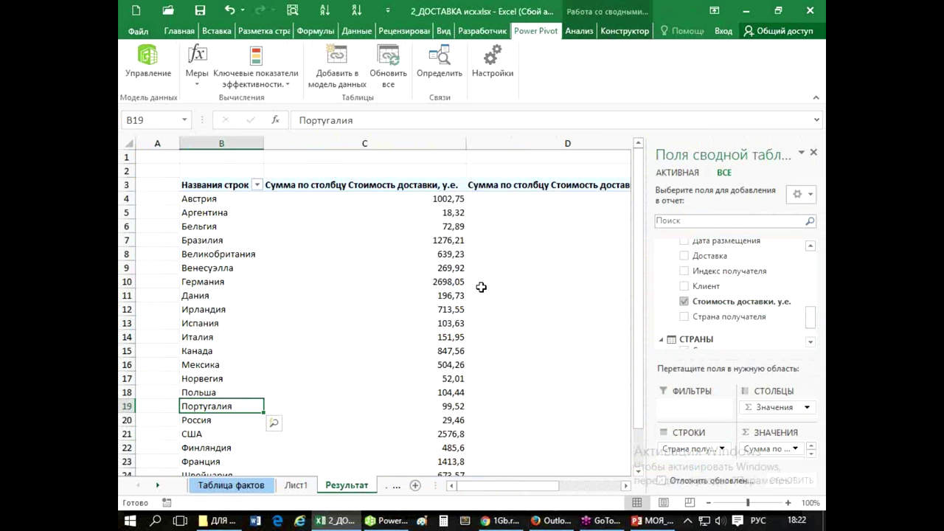
pyautogui.scroll(-2, 480, 287)
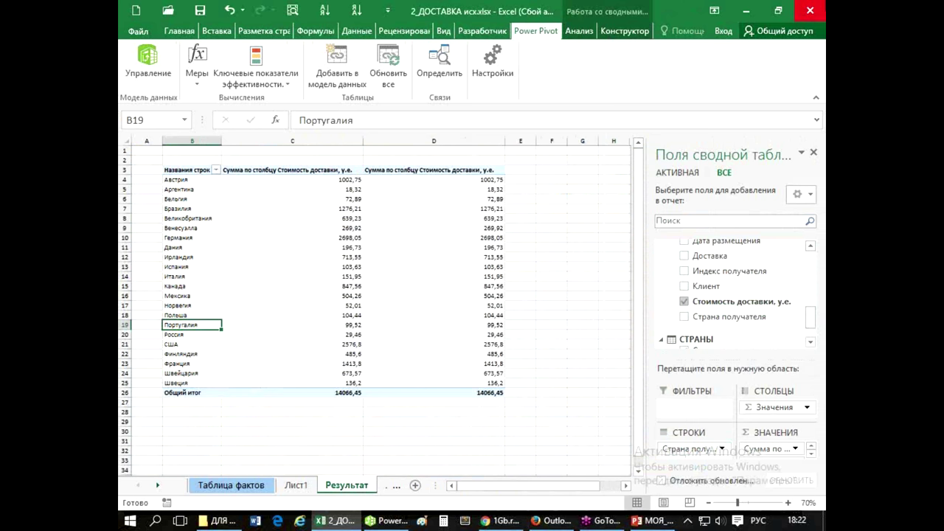
# Narrow pivot columns C and D and hide the PivotTable Fields list
pyautogui.moveTo(362, 145); pyautogui.dragTo(334, 144)
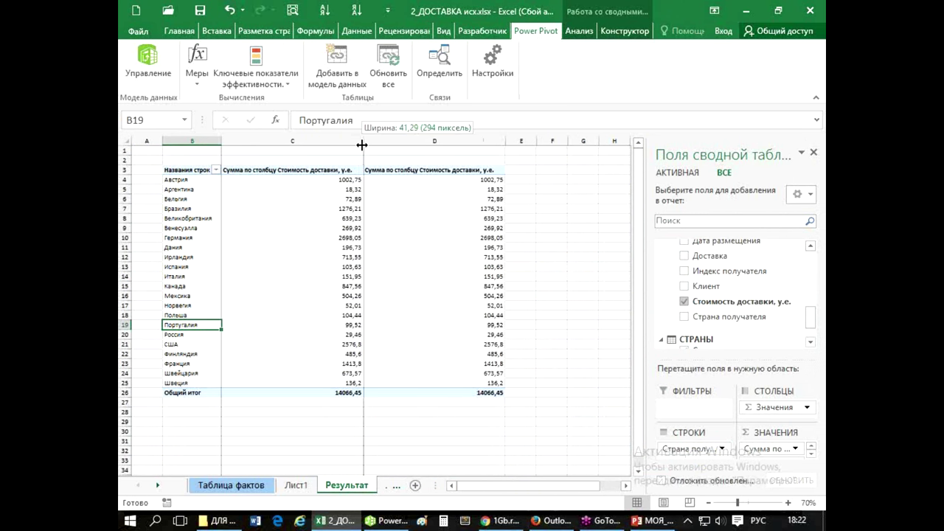
pyautogui.moveTo(477, 145); pyautogui.dragTo(449, 145)
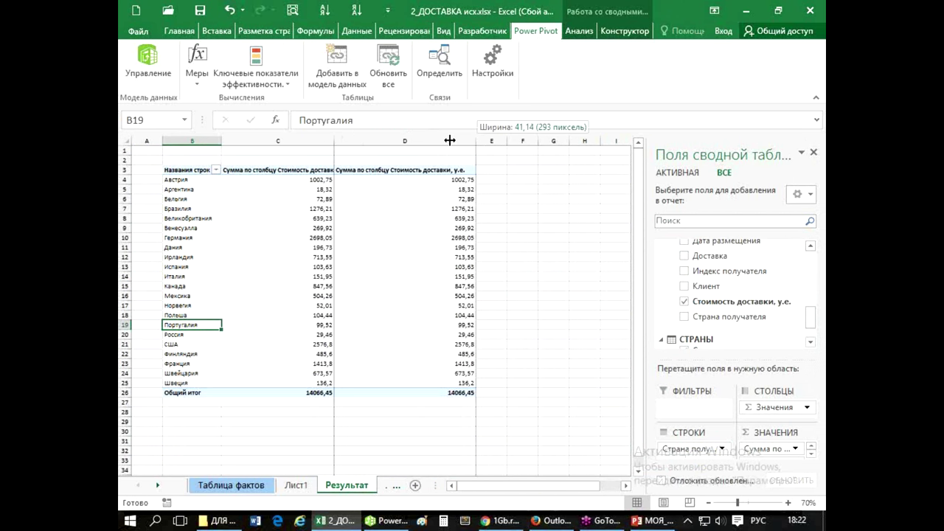
pyautogui.click(378, 248)
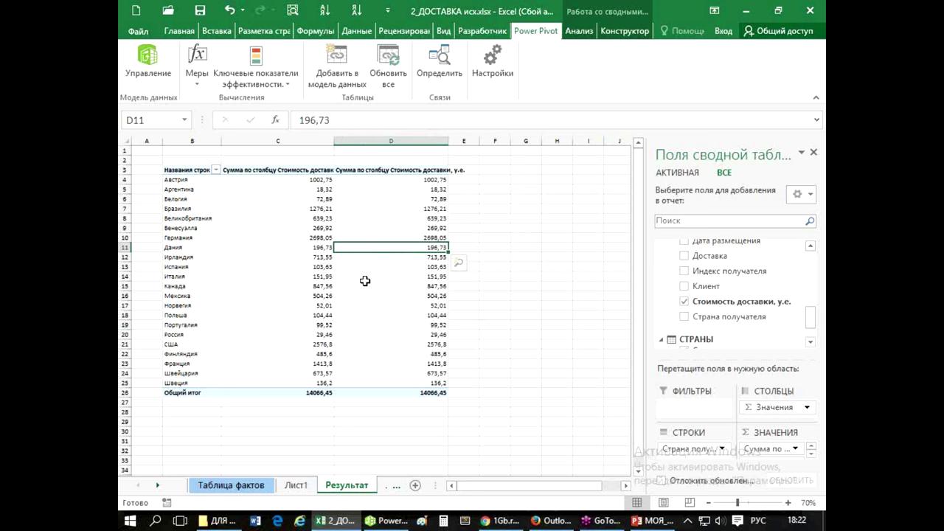
pyautogui.click(580, 32)
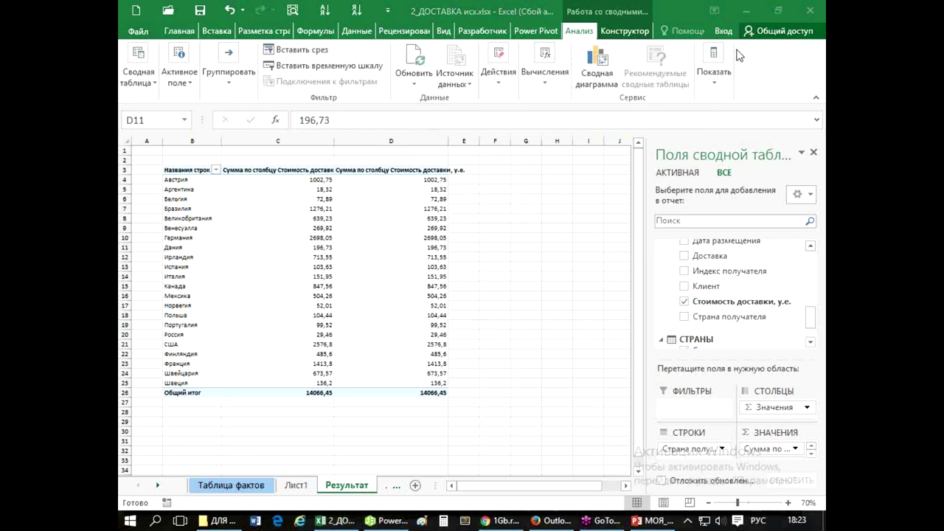
pyautogui.click(814, 154)
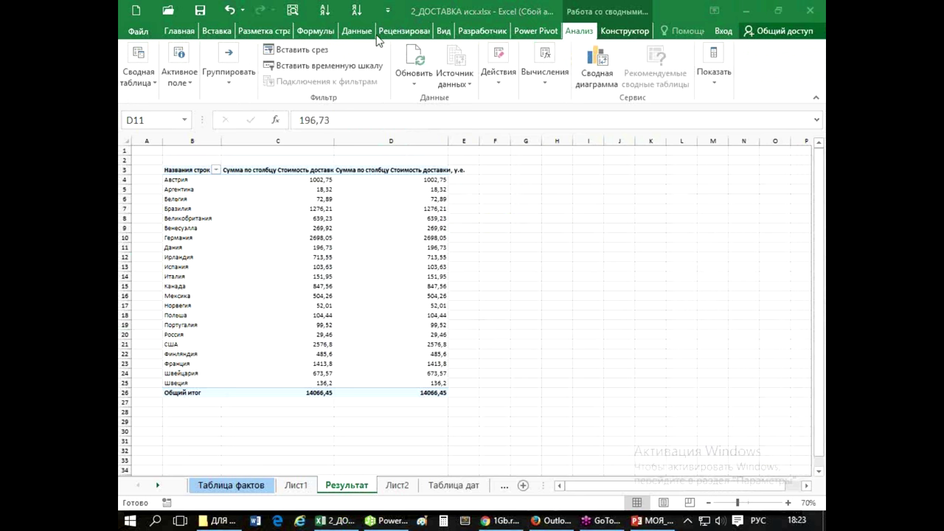
# Open Insert Timelines and list date fields from all data-model tables
pyautogui.click(321, 67)
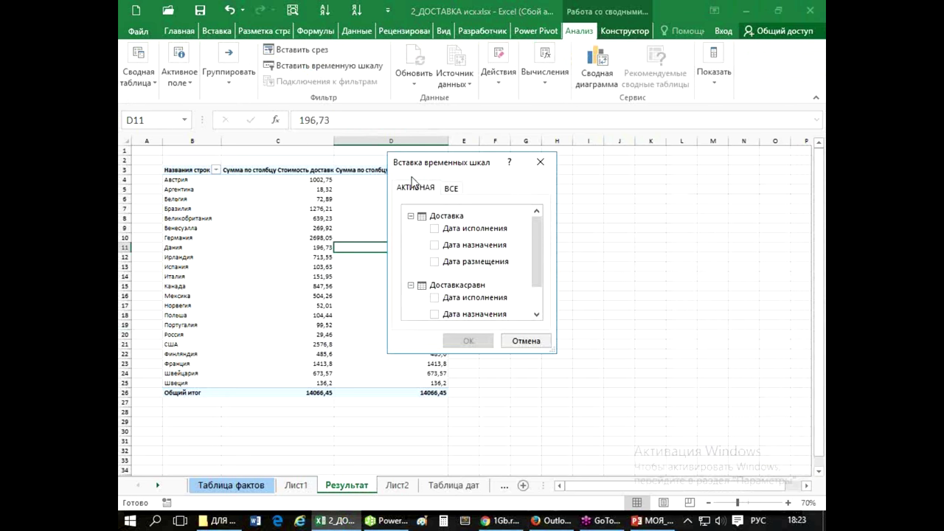
pyautogui.moveTo(539, 250)
pyautogui.mouseDown()
pyautogui.moveTo(536, 265)
pyautogui.moveTo(526, 233)
pyautogui.mouseUp()
pyautogui.click(450, 191)
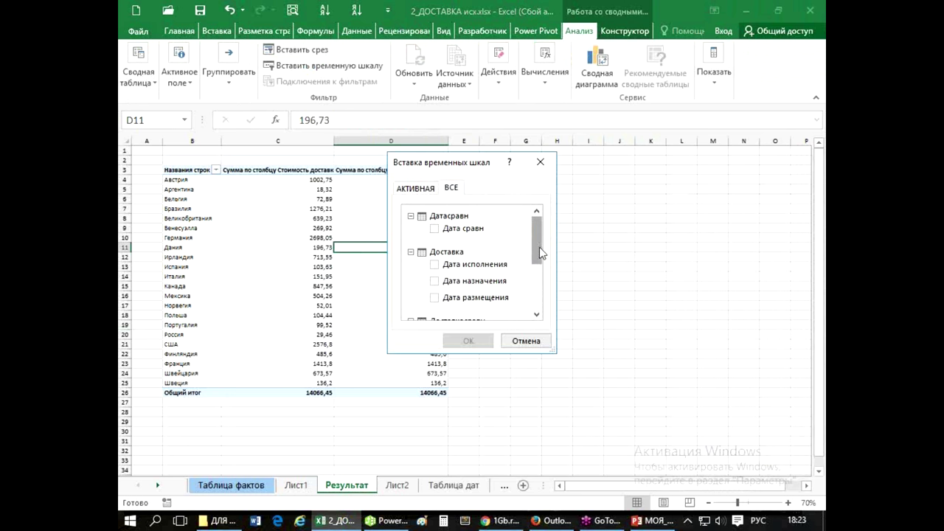
pyautogui.moveTo(537, 252); pyautogui.dragTo(530, 296)
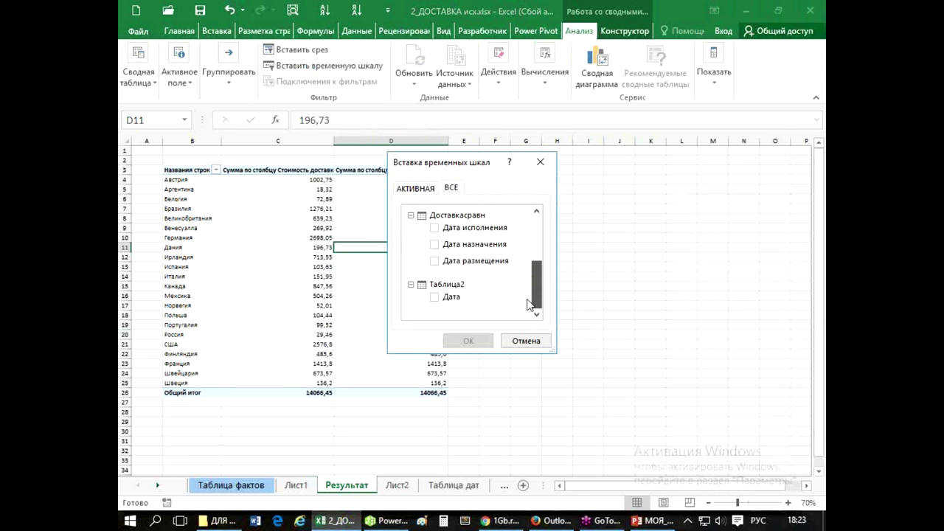
pyautogui.moveTo(529, 300); pyautogui.dragTo(527, 233)
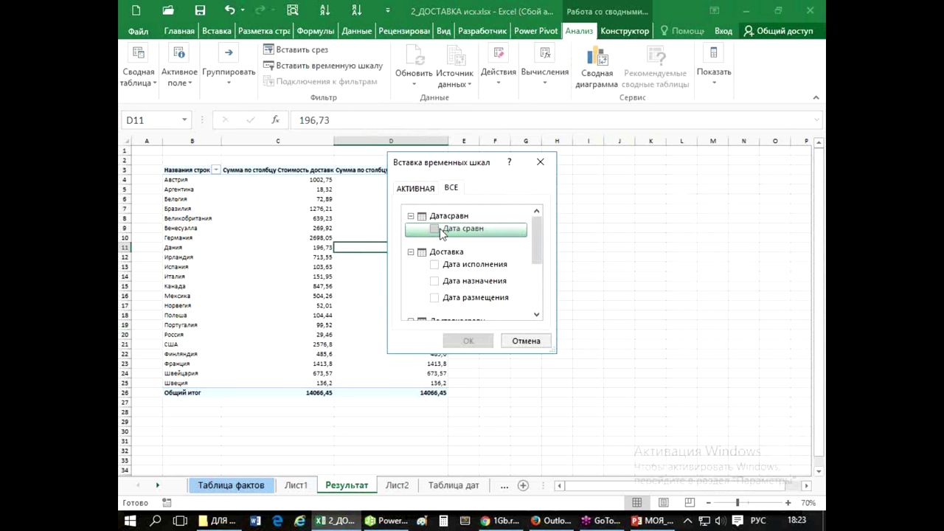
pyautogui.moveTo(537, 237); pyautogui.dragTo(537, 295)
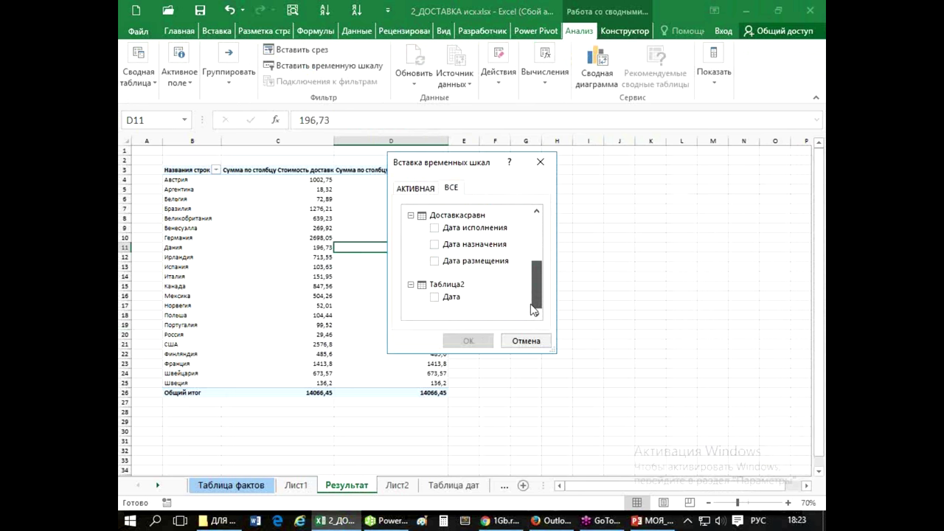
# Insert timelines for Таблица2's Дата and Датасравн's Дата сравн, placing them side by side
pyautogui.click(434, 298)
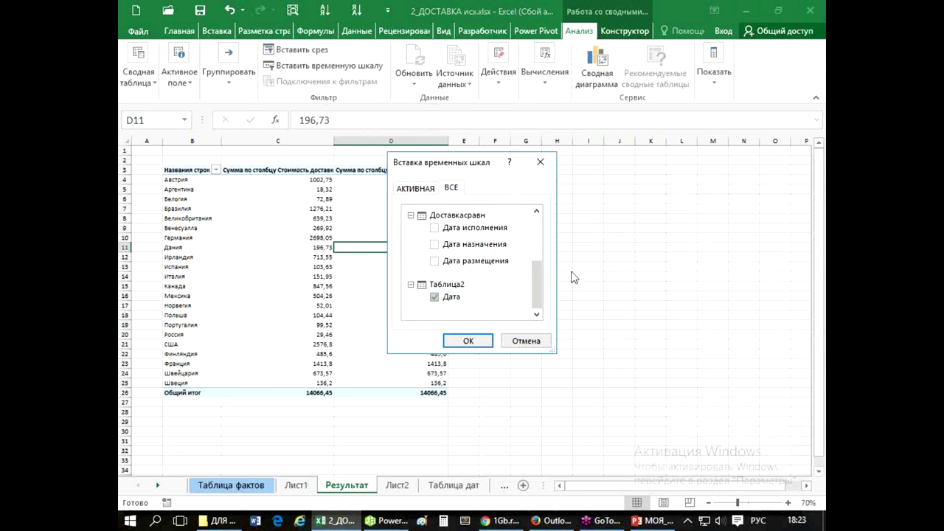
pyautogui.moveTo(542, 293); pyautogui.dragTo(537, 217)
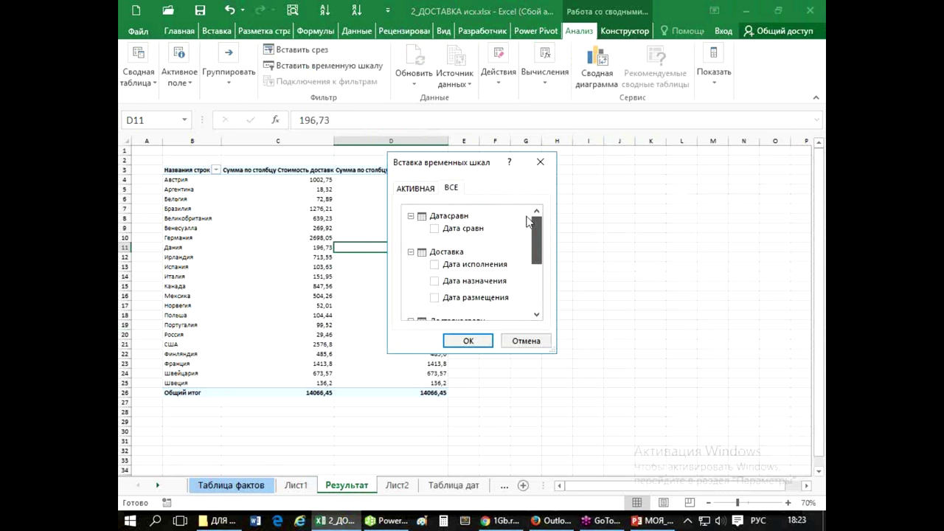
pyautogui.click(434, 229)
pyautogui.click(468, 340)
pyautogui.click(468, 346)
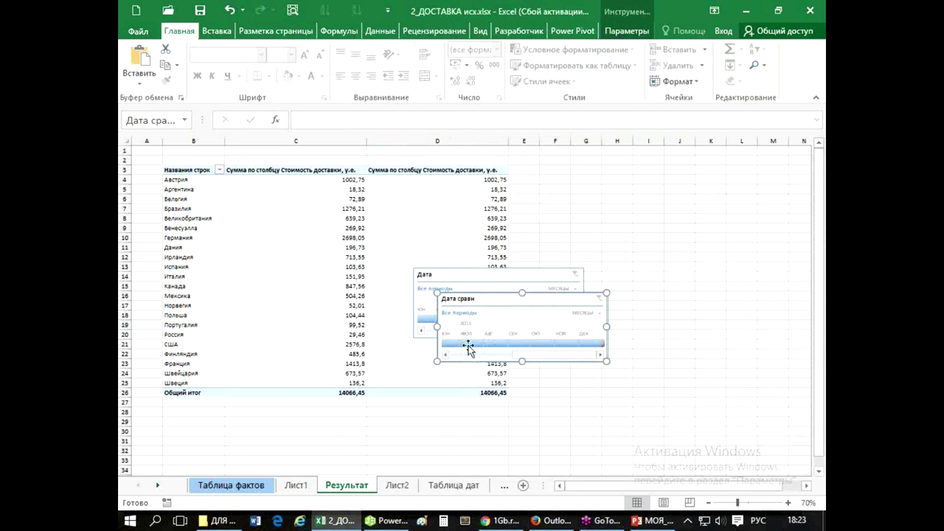
pyautogui.moveTo(579, 294); pyautogui.dragTo(695, 303)
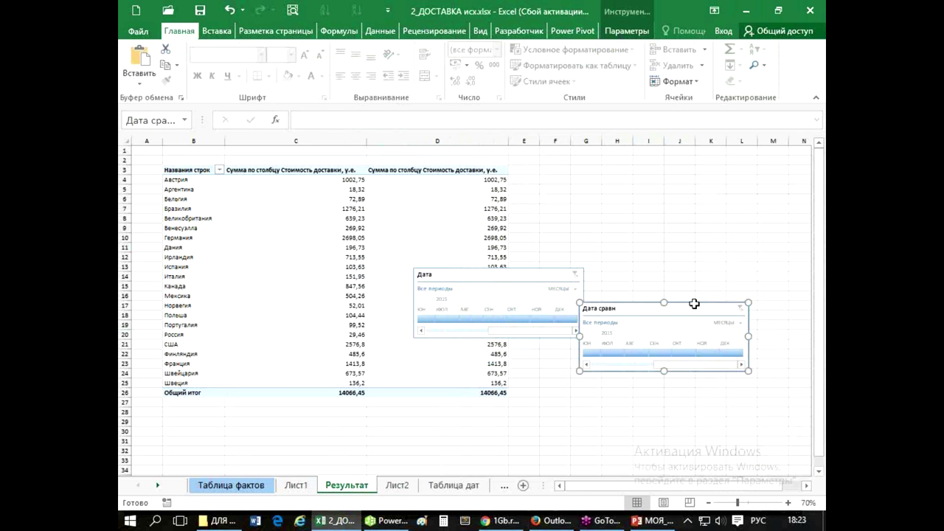
# Stack the Дата and Дата сравн timelines beside the pivot, then filter Дата to July 2015 and Дата сравн to December 2015
pyautogui.moveTo(546, 283)
pyautogui.mouseDown()
pyautogui.moveTo(635, 165)
pyautogui.moveTo(676, 161)
pyautogui.mouseUp()
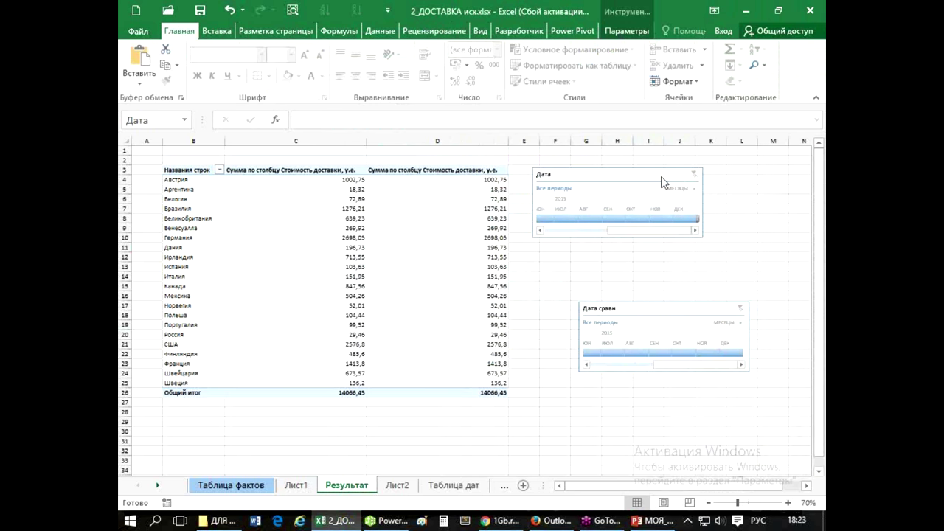
pyautogui.moveTo(667, 310); pyautogui.dragTo(622, 250)
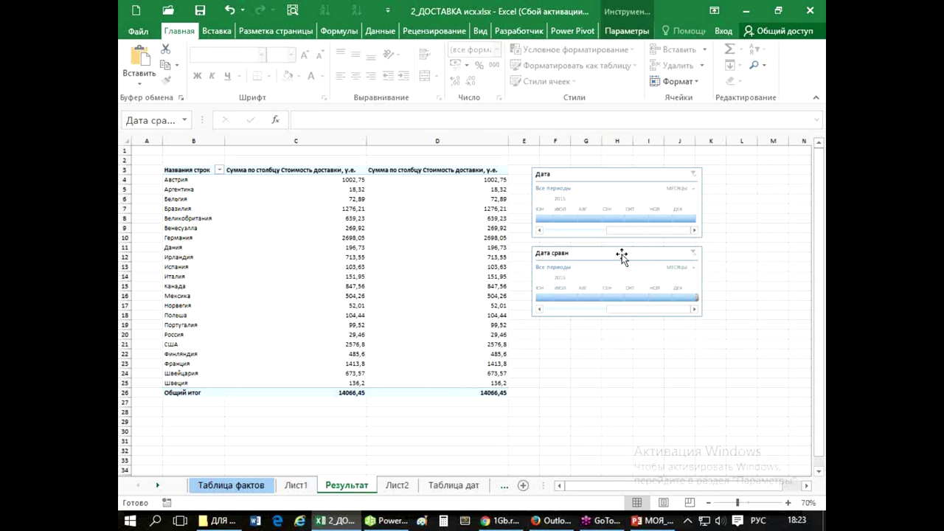
pyautogui.click(751, 335)
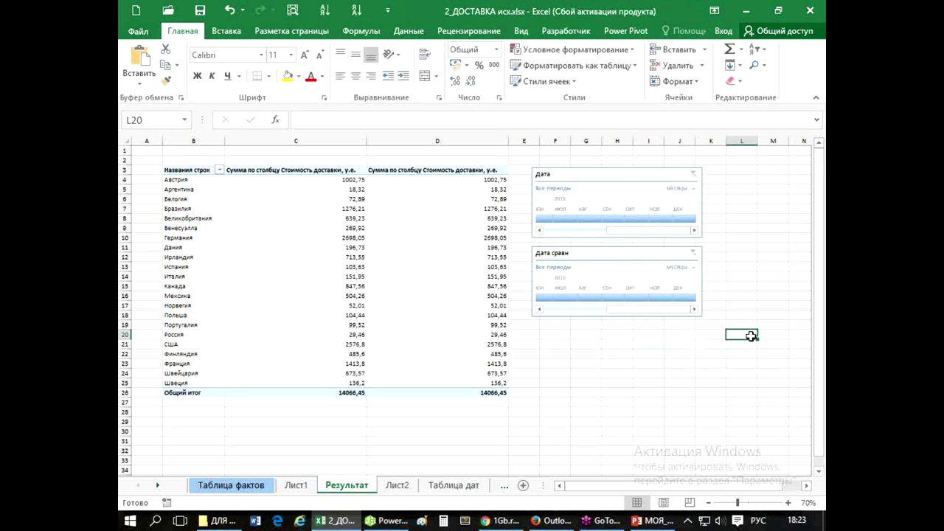
pyautogui.click(559, 219)
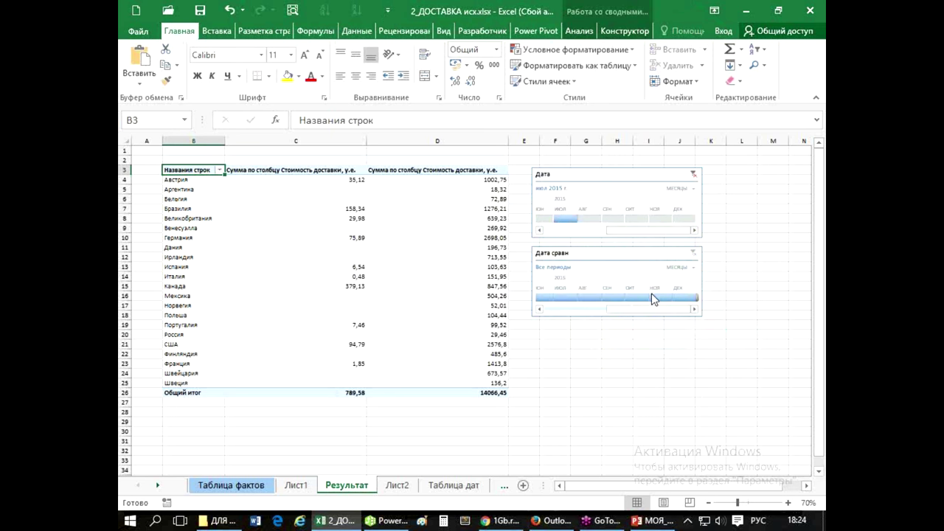
pyautogui.click(679, 298)
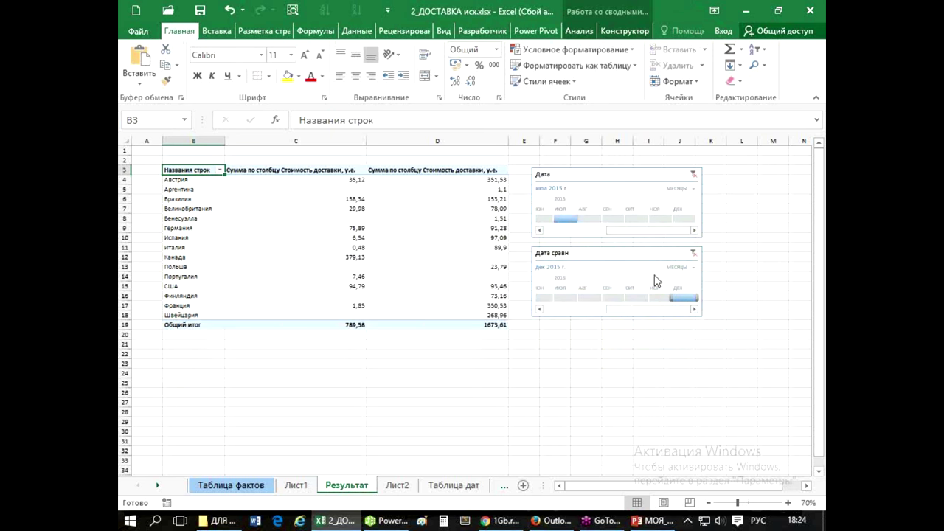
# Enlarge the Дата сравн timeline and widen the Дата timeline to the right
pyautogui.click(655, 253)
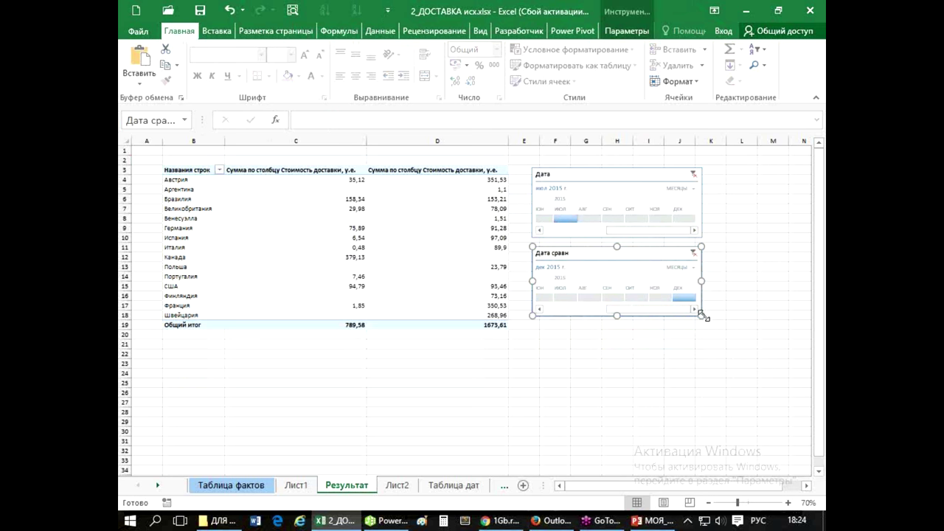
pyautogui.moveTo(701, 315); pyautogui.dragTo(750, 353)
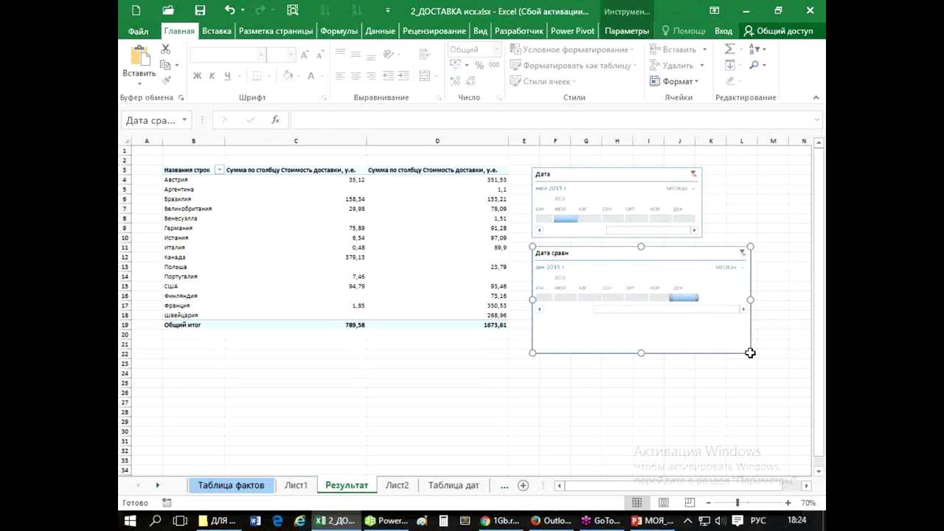
pyautogui.click(673, 179)
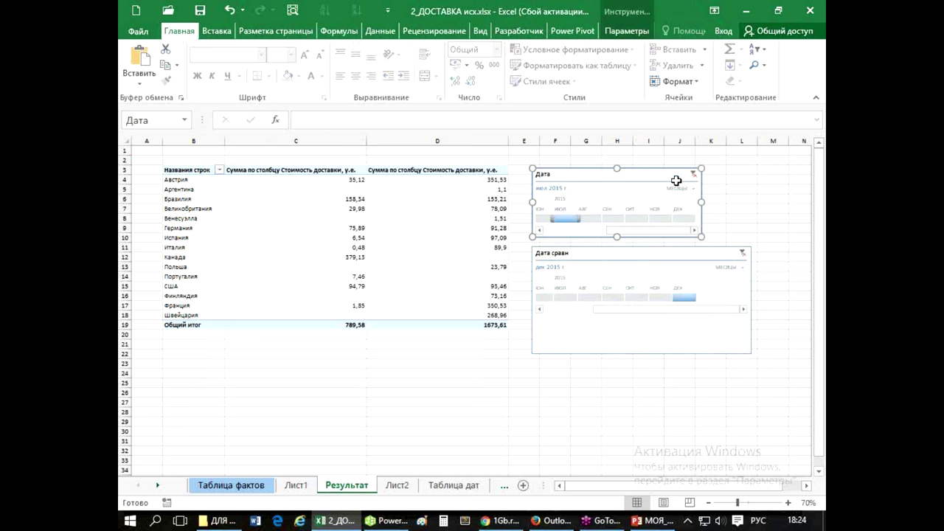
pyautogui.moveTo(706, 159); pyautogui.dragTo(751, 163)
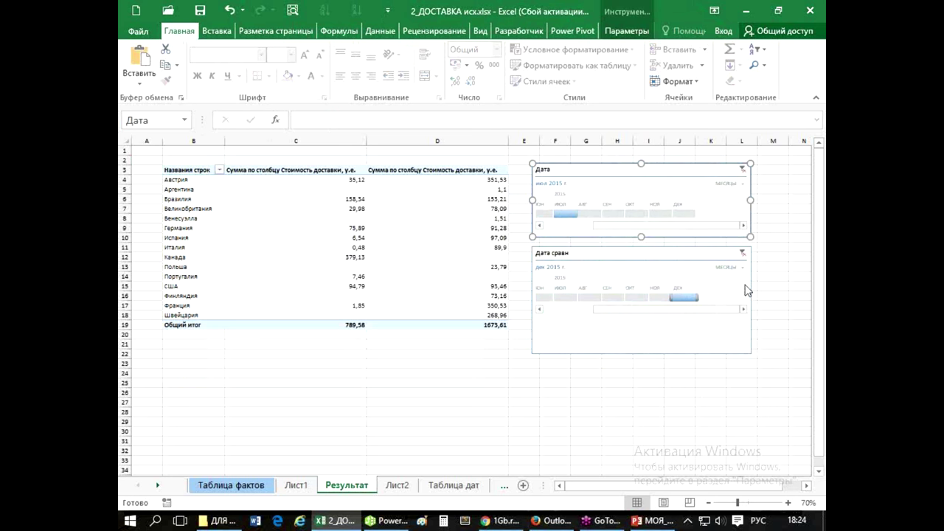
# Switch the Дата timeline to quarters and back to months, scroll it toward January, and widen it further
pyautogui.click(742, 184)
pyautogui.click(738, 221)
pyautogui.click(742, 184)
pyautogui.click(746, 233)
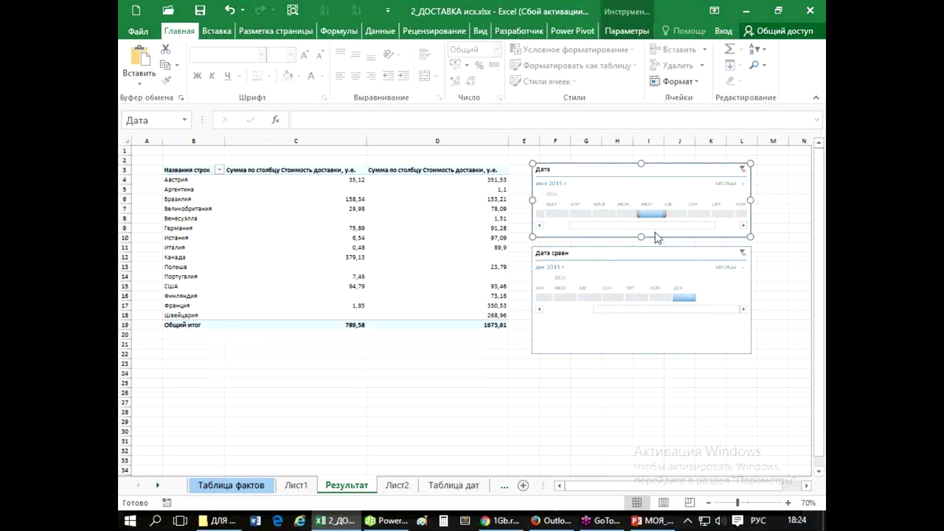
pyautogui.moveTo(630, 224); pyautogui.dragTo(585, 220)
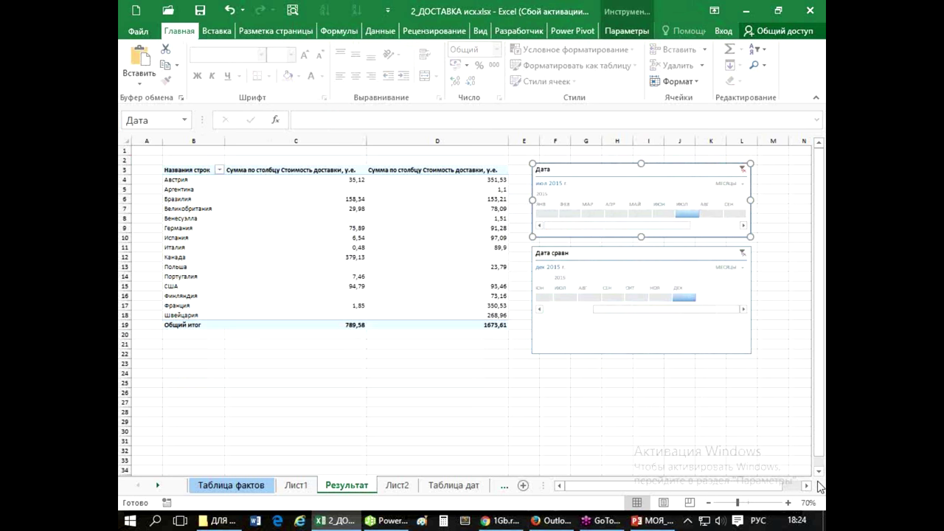
pyautogui.moveTo(750, 237); pyautogui.dragTo(794, 236)
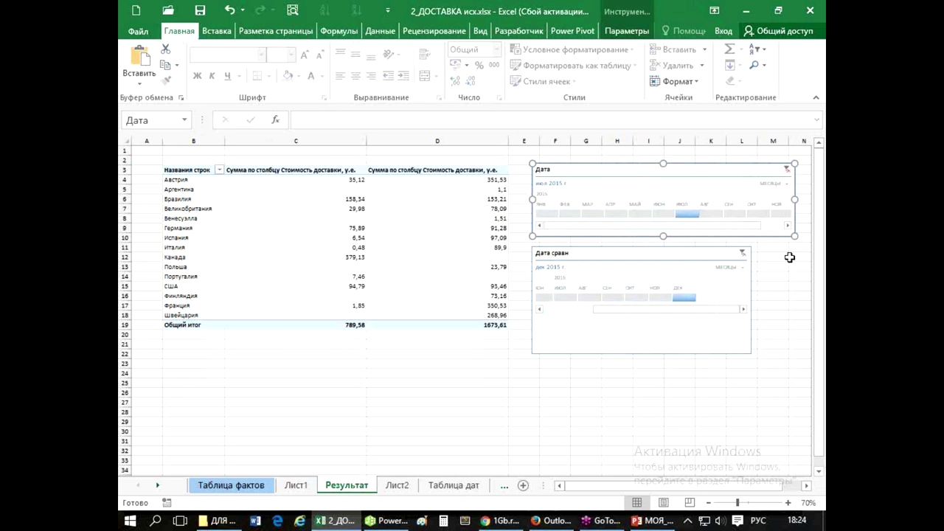
# Widen the Дата сравн timeline to match Дата and scroll its months into view
pyautogui.click(742, 344)
pyautogui.moveTo(750, 352)
pyautogui.mouseDown()
pyautogui.moveTo(768, 327)
pyautogui.moveTo(216, 317)
pyautogui.moveTo(229, 336)
pyautogui.mouseUp()
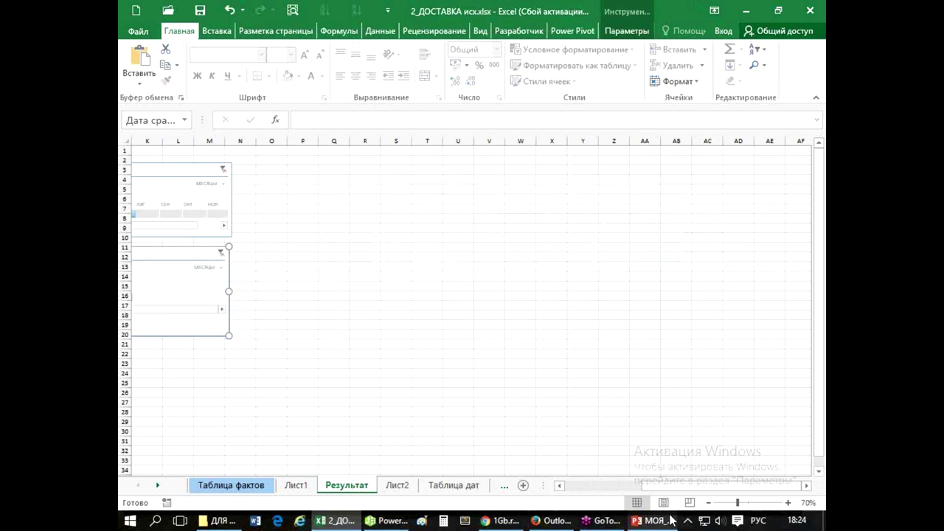
pyautogui.moveTo(656, 485); pyautogui.dragTo(586, 476)
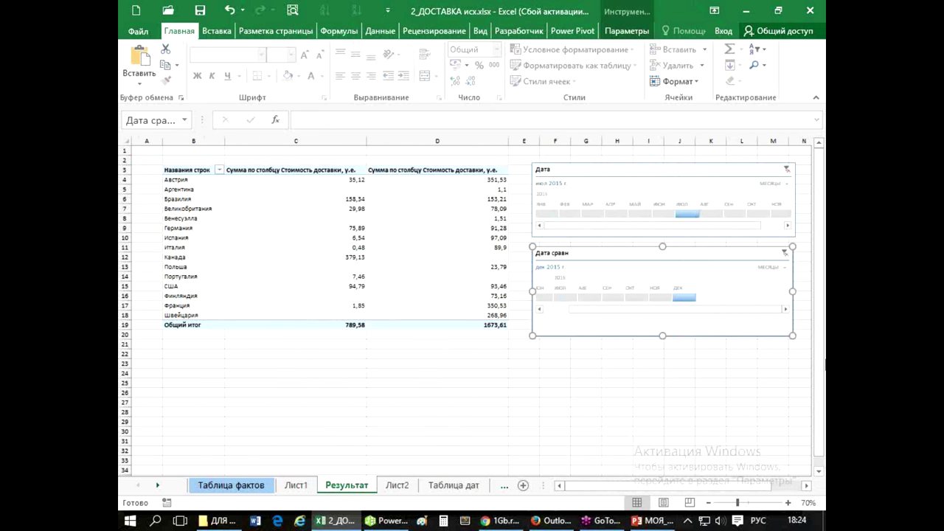
pyautogui.click(784, 270)
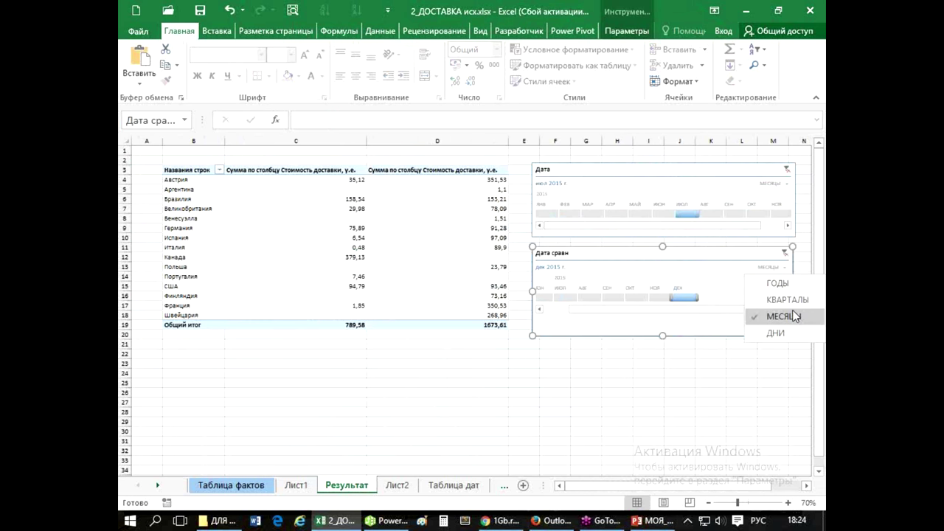
pyautogui.click(763, 297)
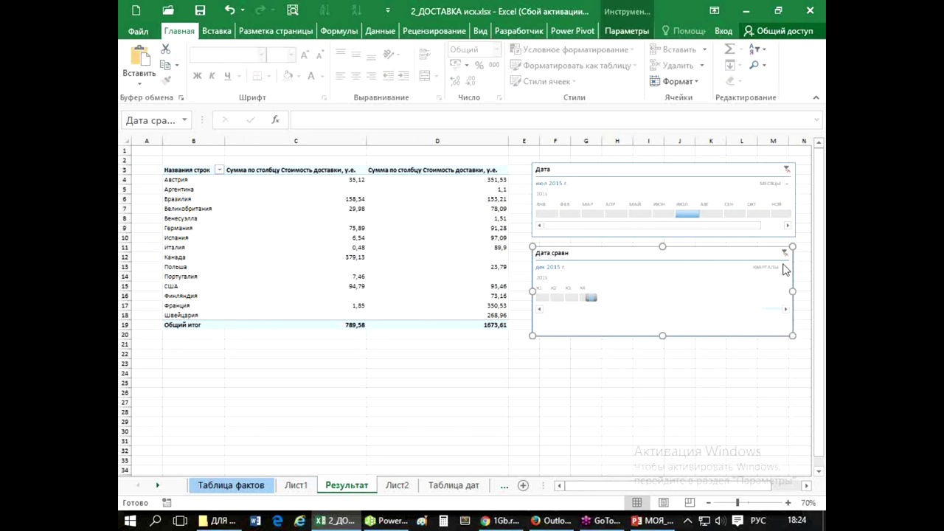
pyautogui.click(784, 268)
pyautogui.click(786, 320)
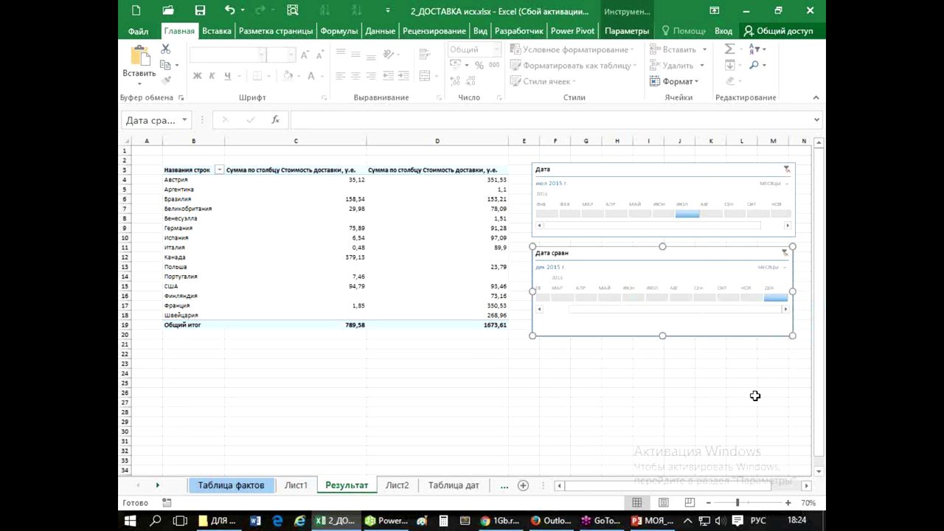
pyautogui.click(755, 394)
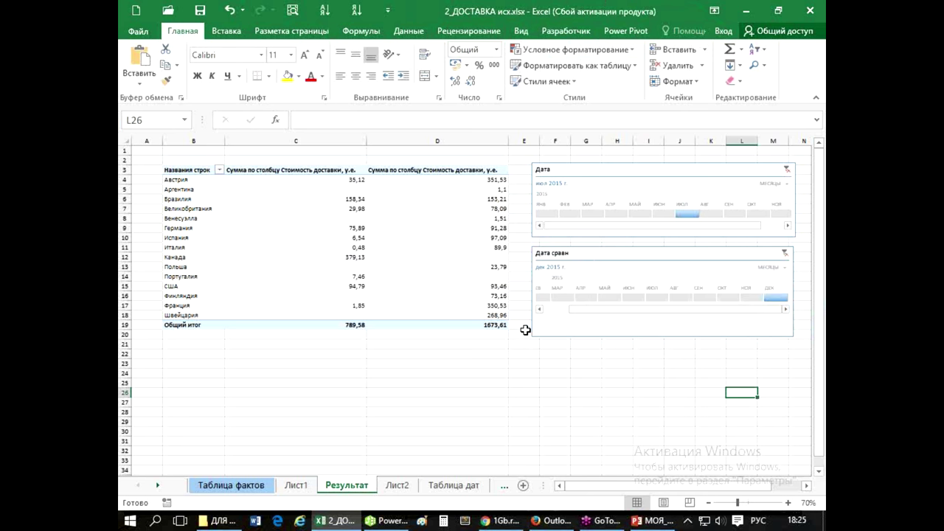
pyautogui.click(436, 393)
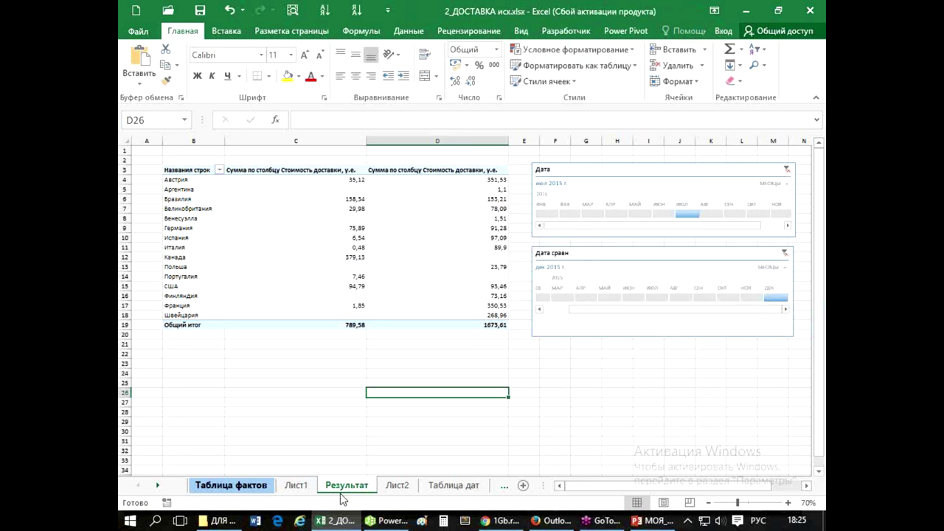
pyautogui.click(453, 487)
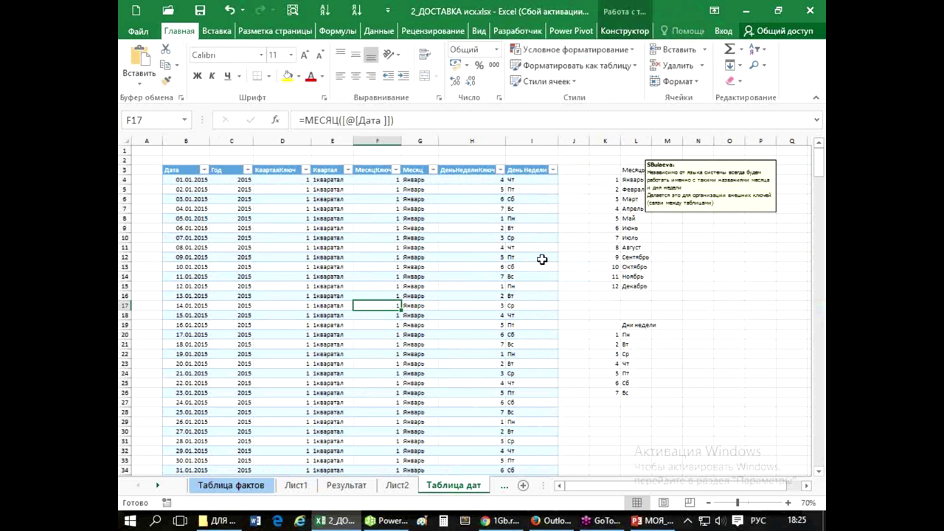
# Check the weekday formula in H20, then close 2_ДОСТАВКА исх.xlsx choosing 'Не сохранять'
pyautogui.click(458, 338)
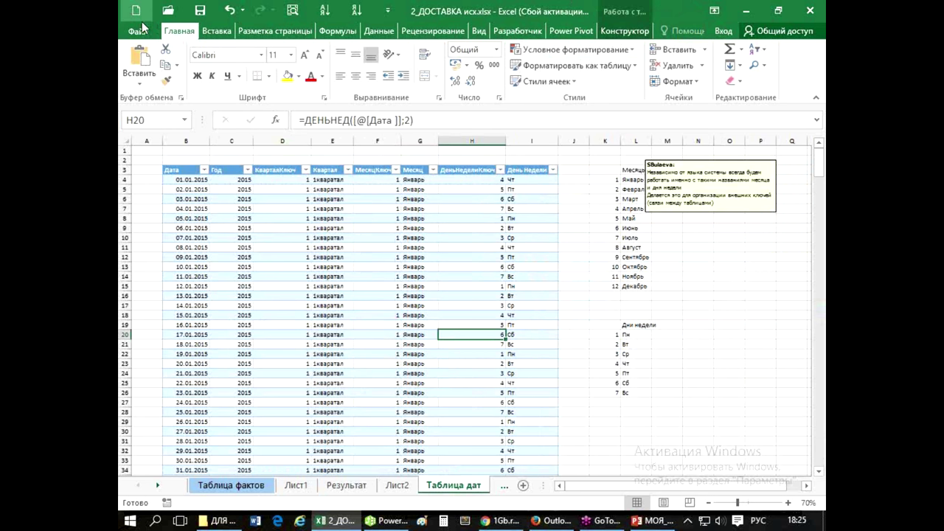
pyautogui.click(811, 10)
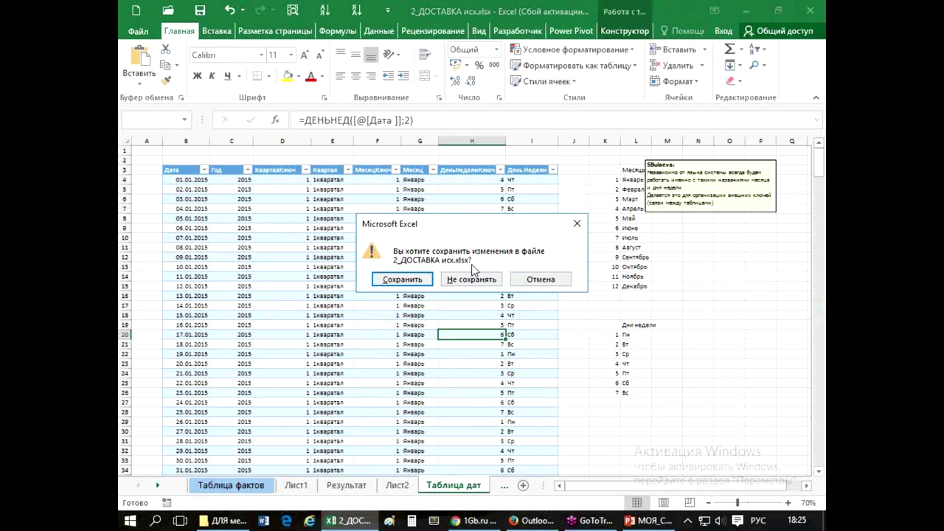
pyautogui.click(457, 280)
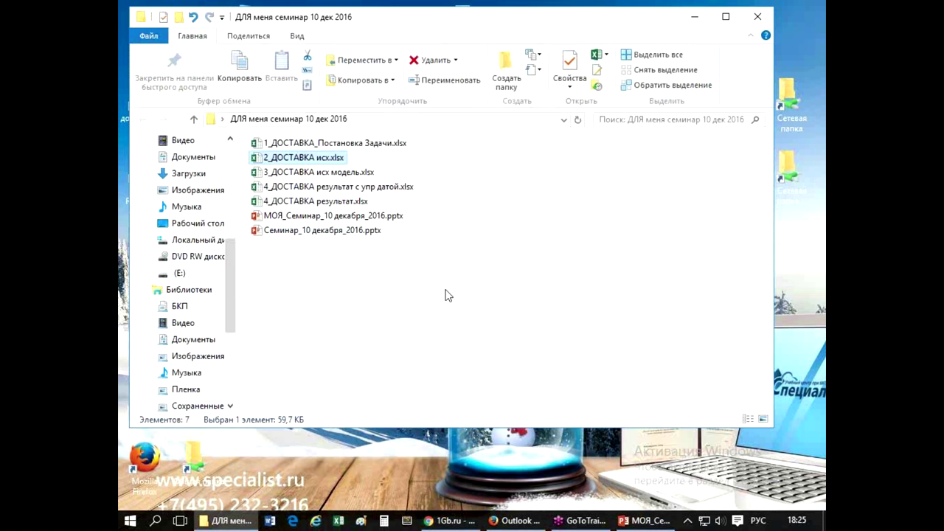
# Open '4_ДОСТАВКА результат с упр датой.xlsx' from the ДЛЯ меня семинар 10 дек 2016 folder
pyautogui.click(396, 318)
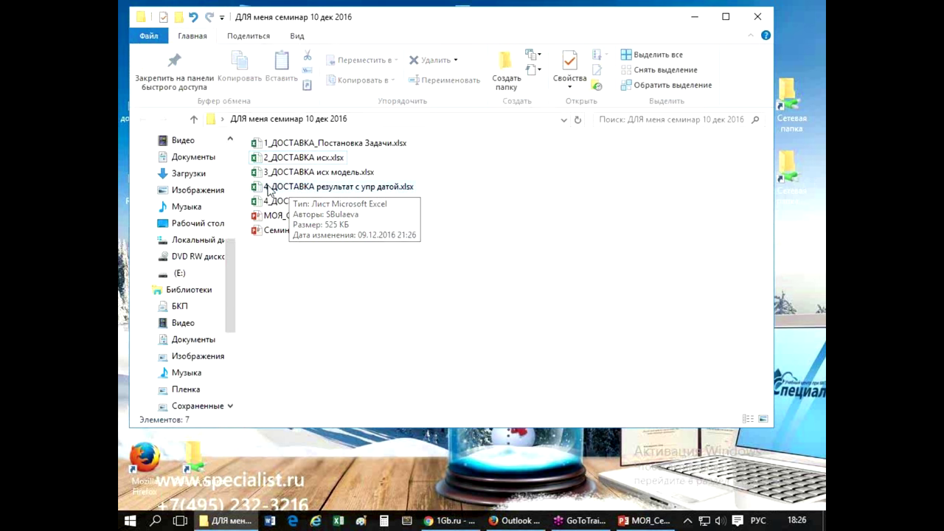
pyautogui.moveTo(338, 186)
pyautogui.doubleClick(390, 187)
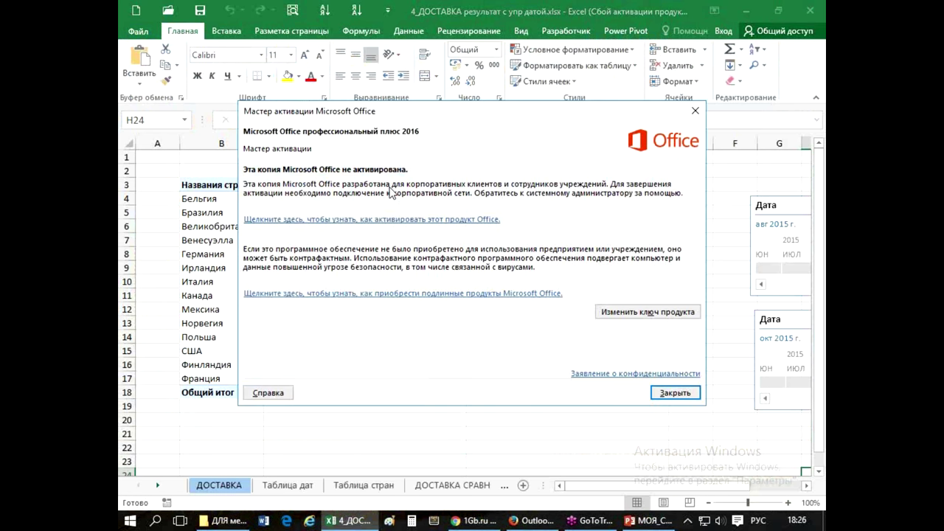
# Dismiss the Office activation notice and switch to the Таблица дат sheet
pyautogui.click(685, 397)
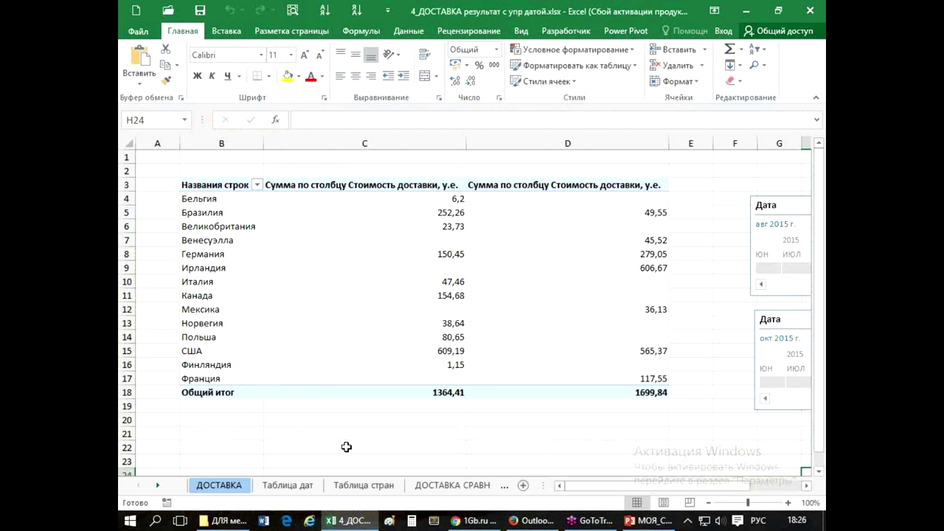
pyautogui.click(302, 486)
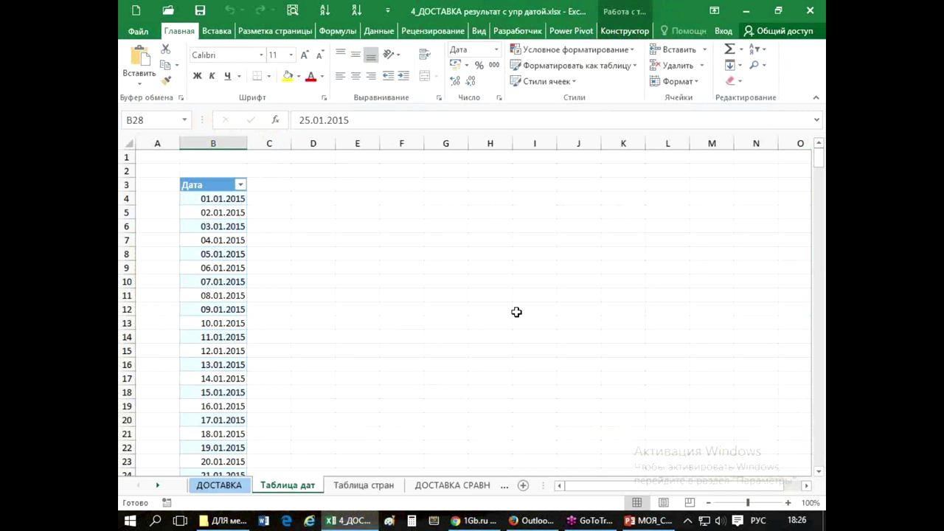
pyautogui.click(343, 268)
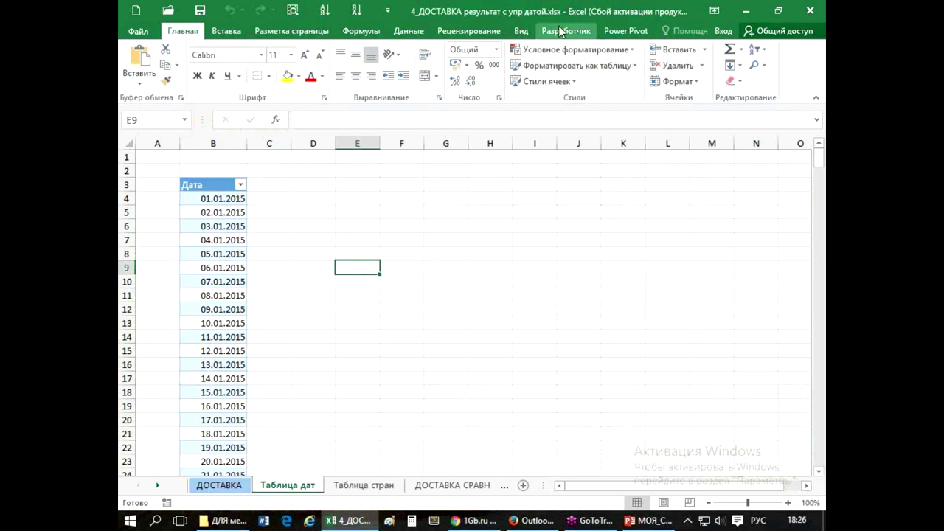
# Open the Power Pivot data model window with Управление on the Power Pivot tab
pyautogui.click(614, 30)
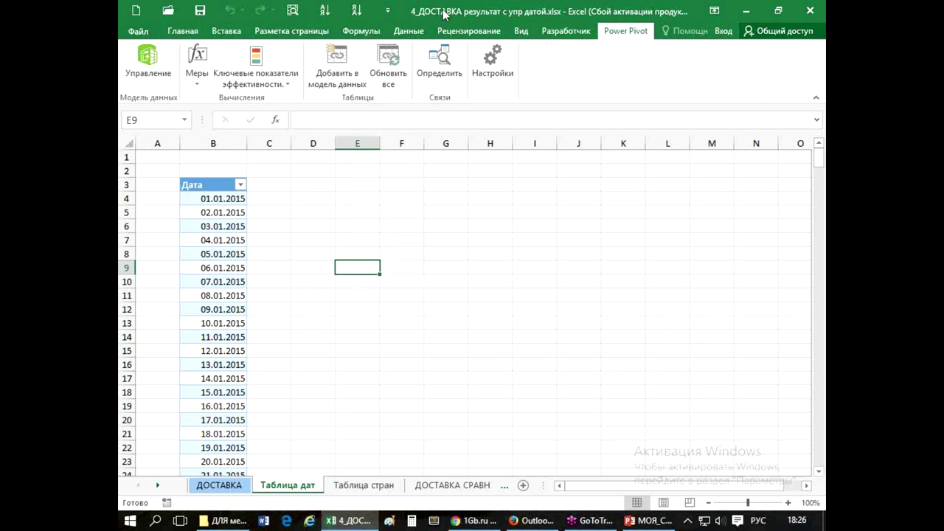
pyautogui.click(407, 31)
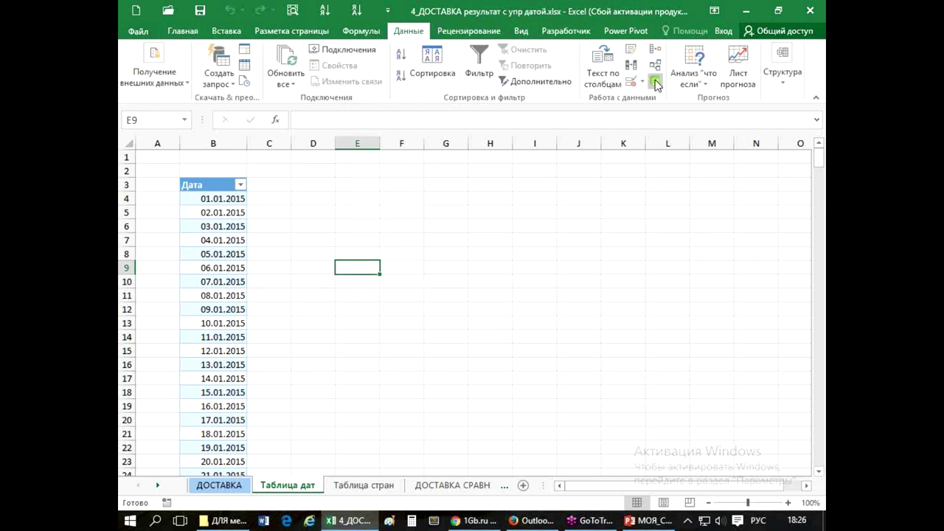
pyautogui.click(635, 33)
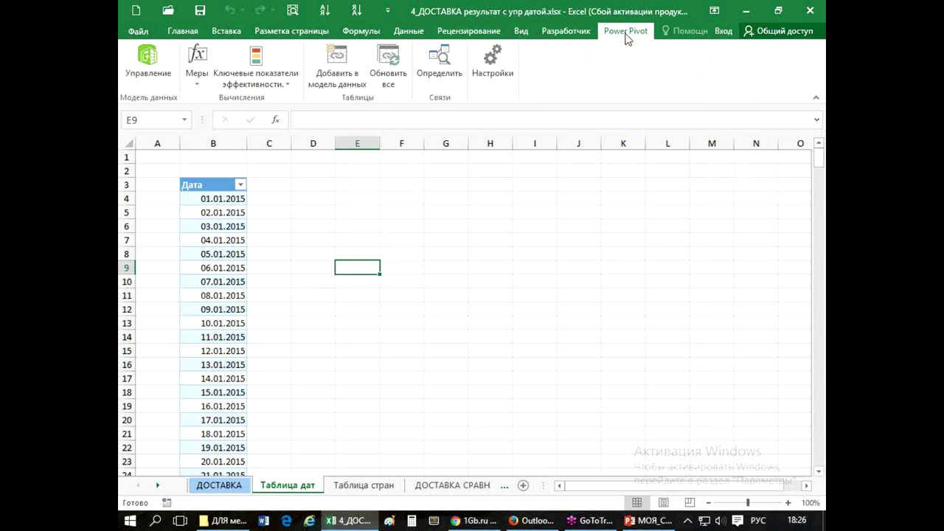
pyautogui.click(147, 60)
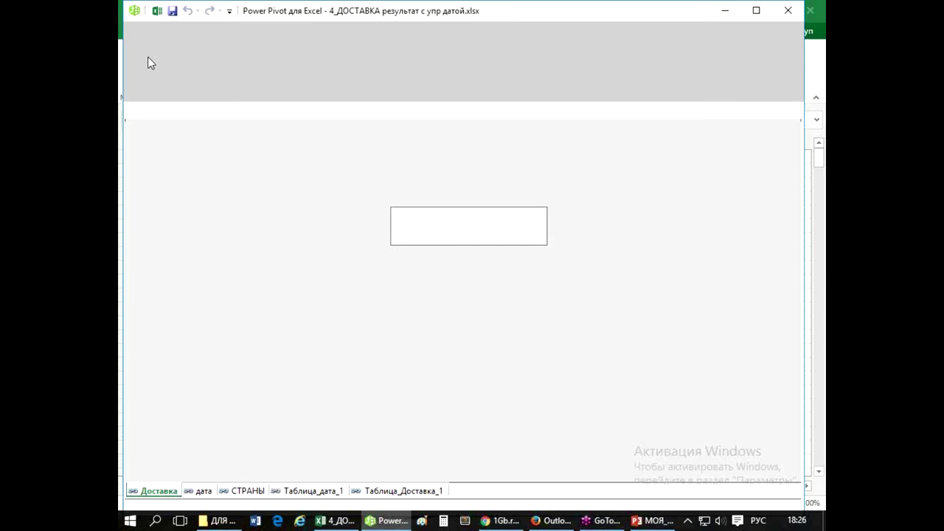
# Show the model in diagram view, zoom out to see all five tables, then close Power Pivot
pyautogui.click(685, 50)
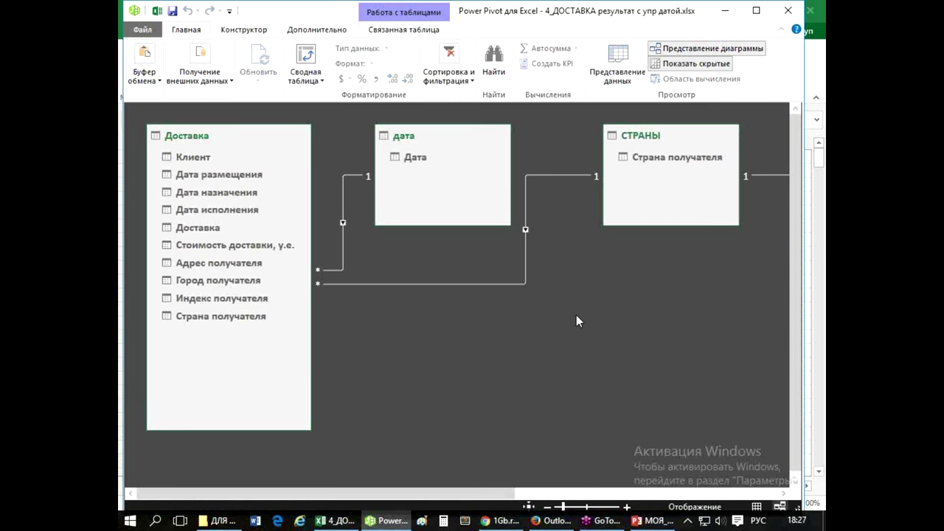
pyautogui.scroll(-2, 576, 373)
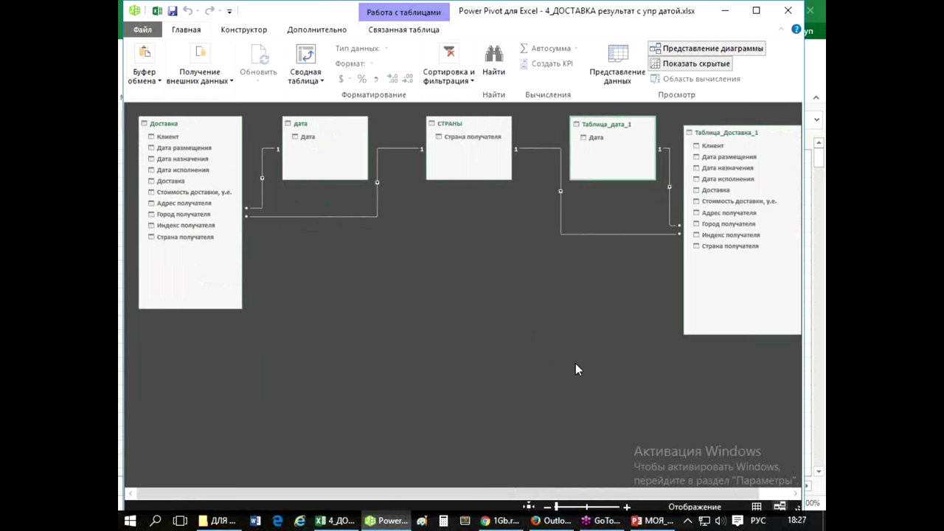
pyautogui.click(787, 10)
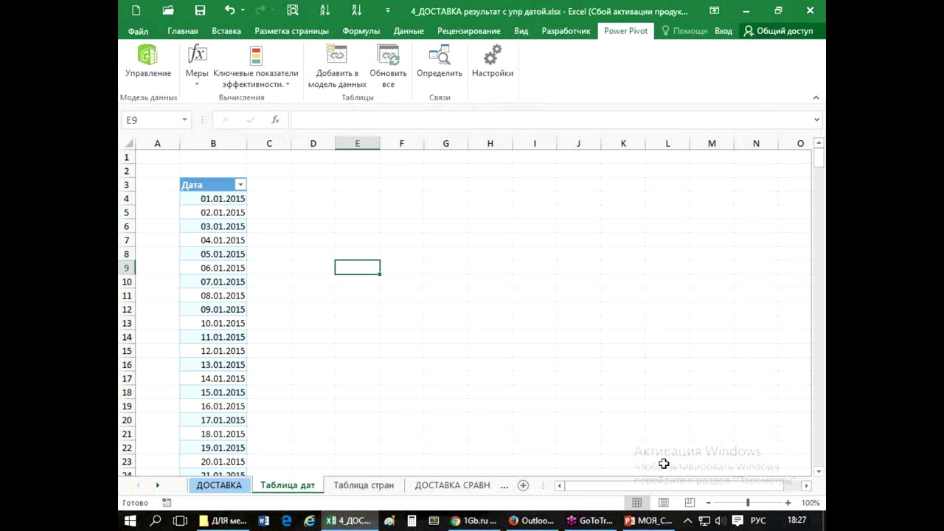
# Bring PowerPoint forward and start the slide show from slide 19, ОТЧЕТ по ДАТАМ
pyautogui.click(647, 521)
pyautogui.click(647, 521)
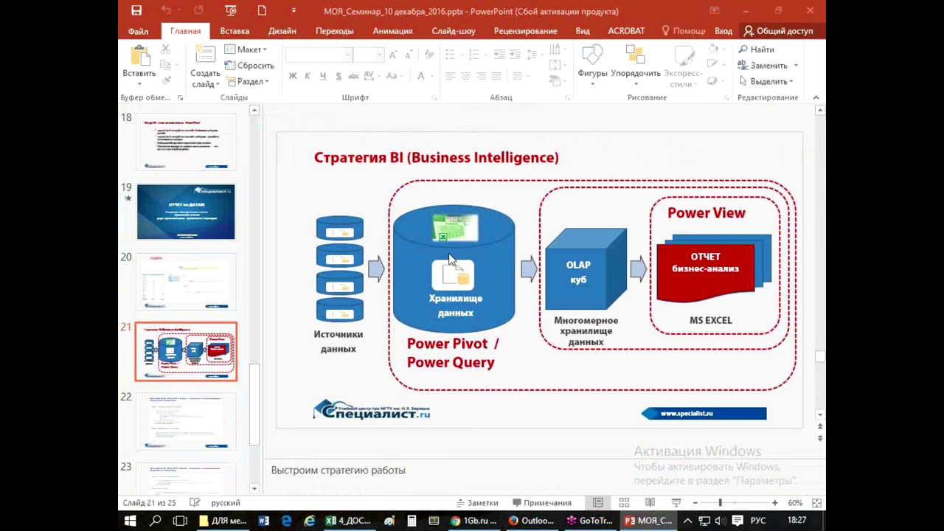
pyautogui.click(196, 222)
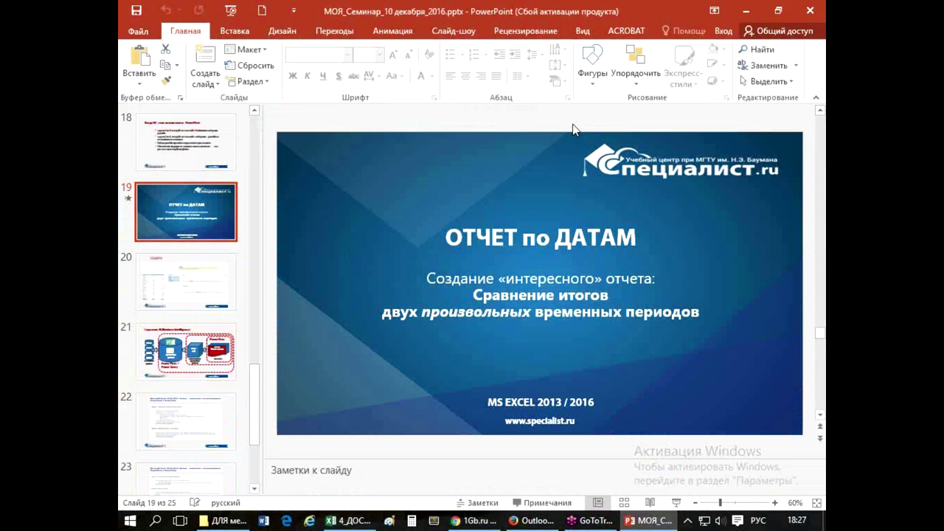
pyautogui.hotkey('shift', 'F5')
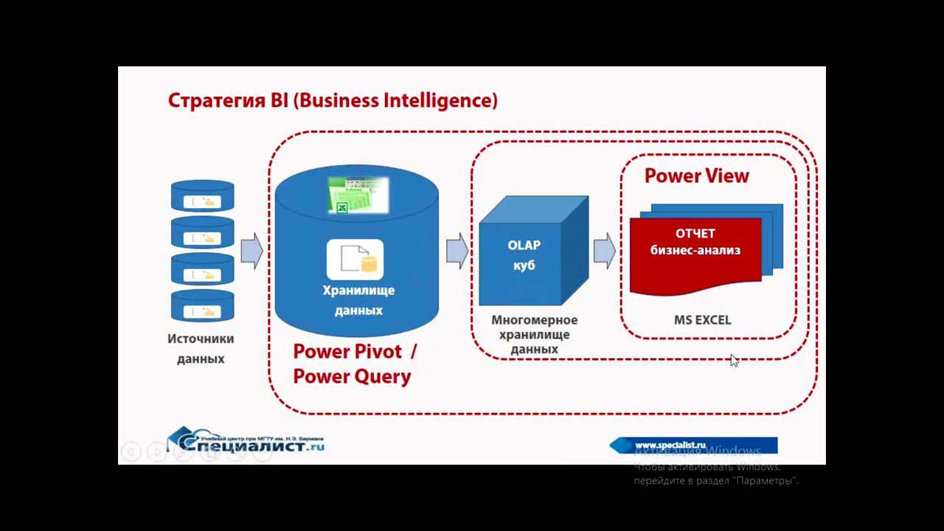
# Advance the slide show through course outline slides 22–24 to closing slide 25
pyautogui.click(612, 399)
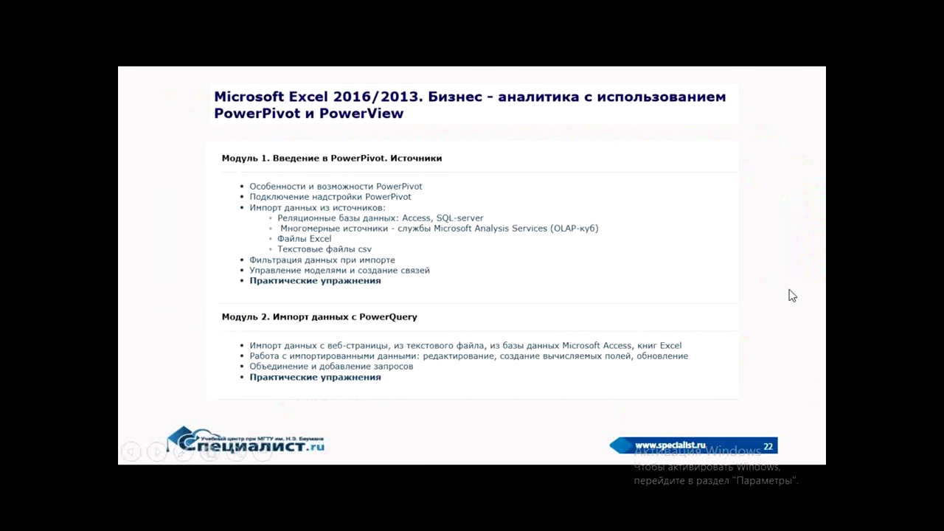
pyautogui.press('Left')
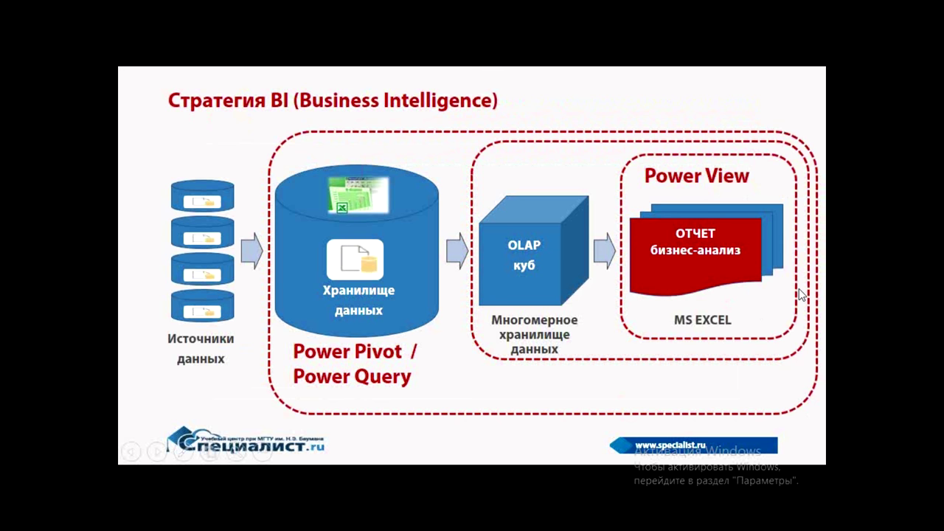
pyautogui.press('Right')
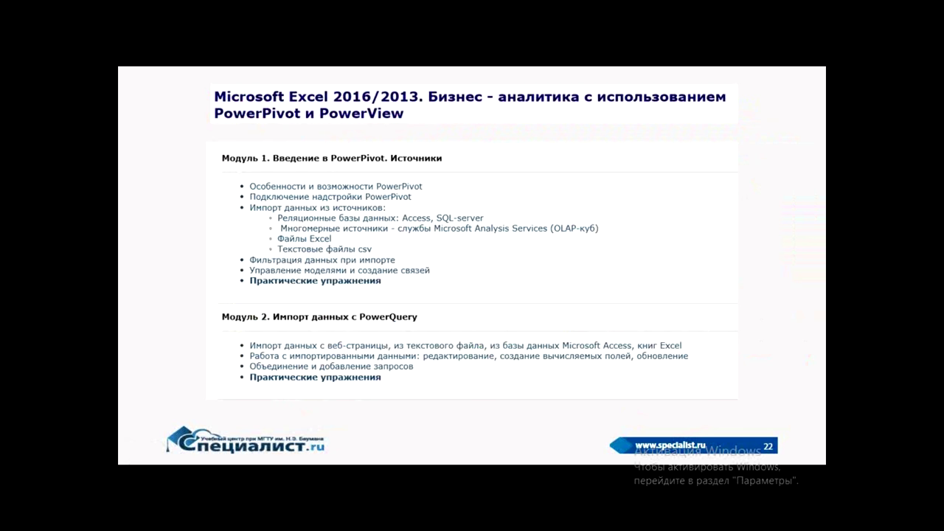
pyautogui.click(744, 321)
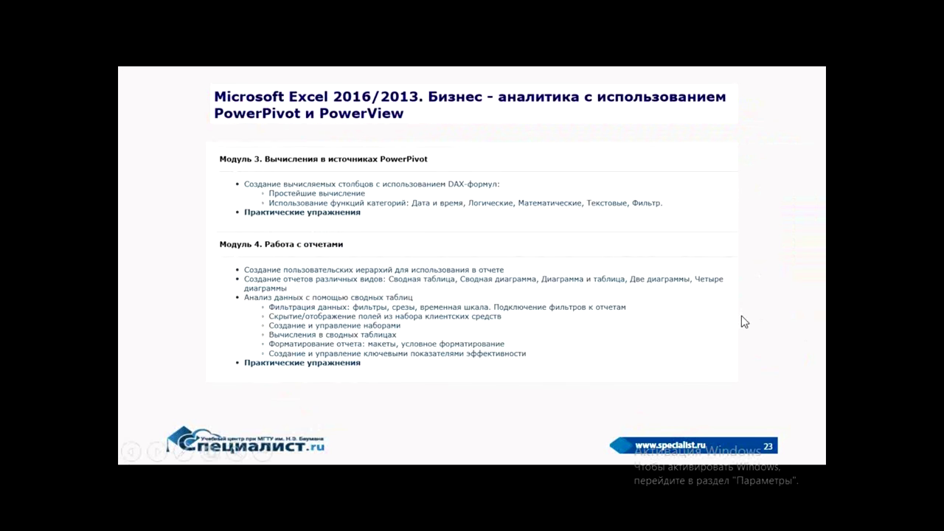
pyautogui.click(760, 232)
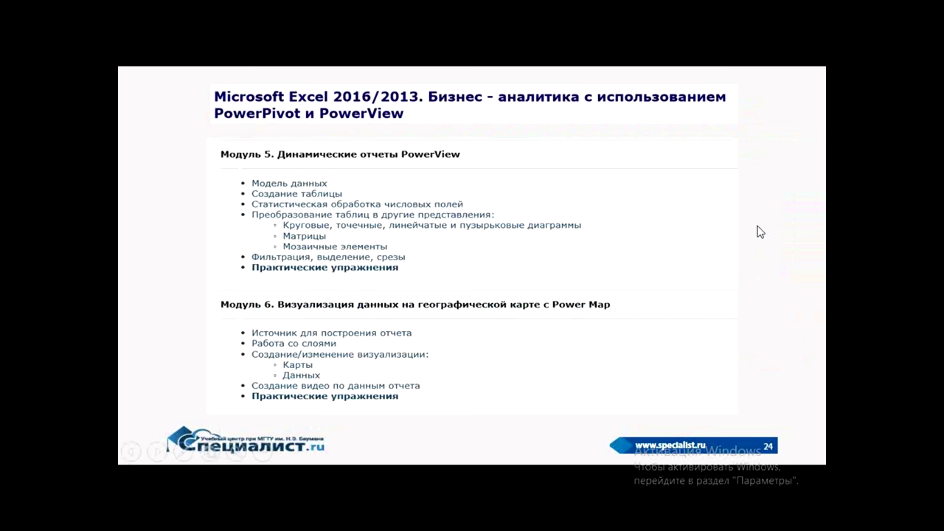
pyautogui.click(759, 232)
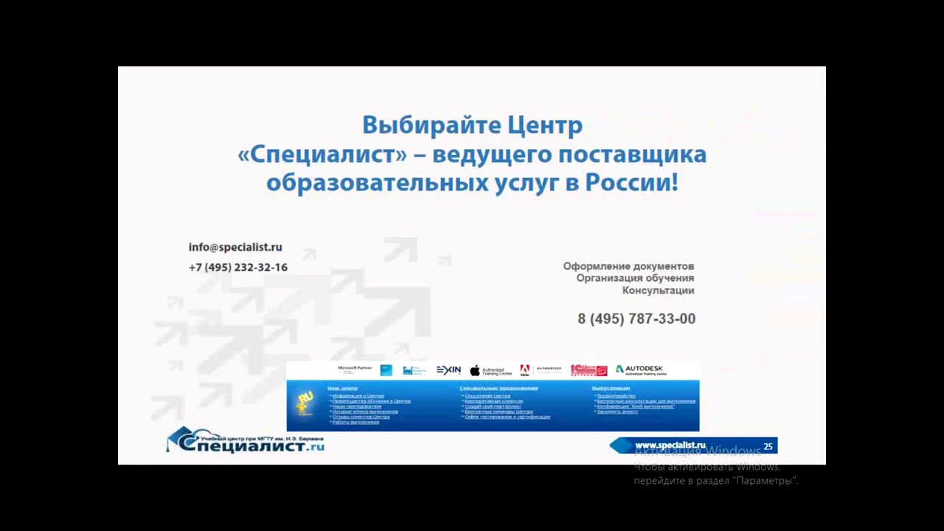